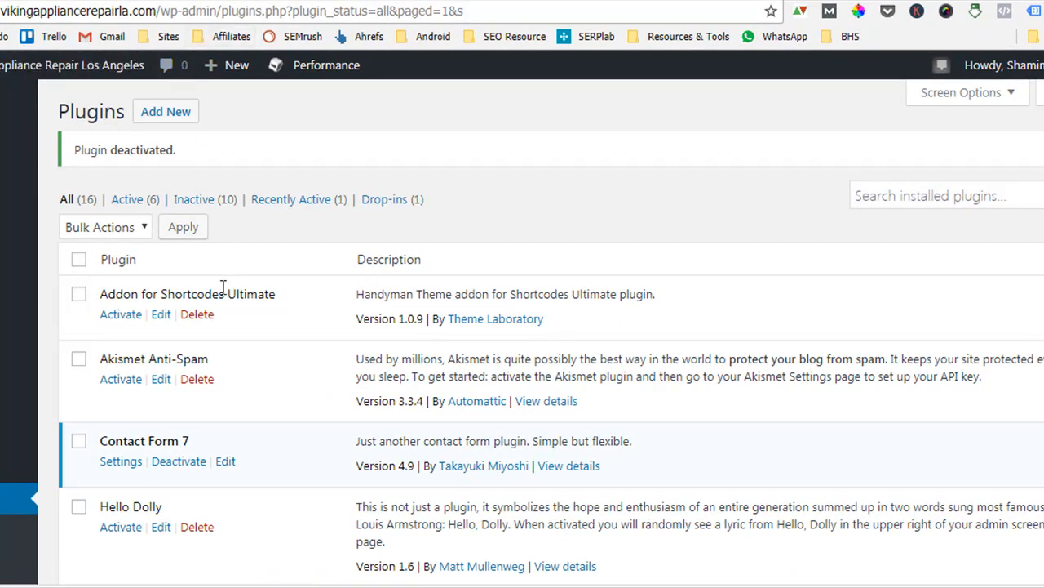
Open the Add Plugins page and search the plugin directory for yoast.
{"action": "left_click", "coordinate": [169, 116]}
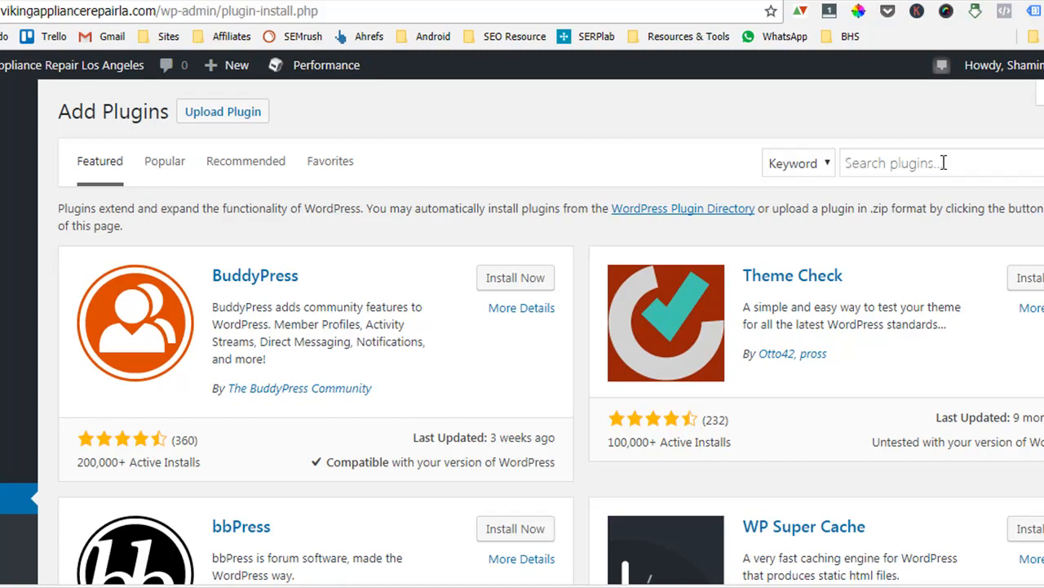
{"action": "left_click", "coordinate": [936, 162]}
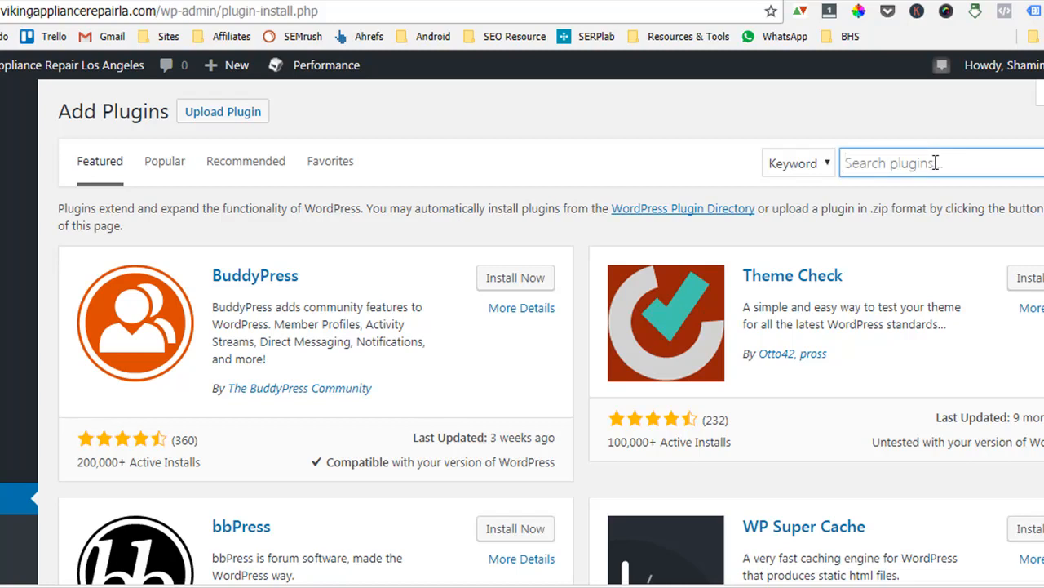
{"action": "type", "text": "wordpress seo"}
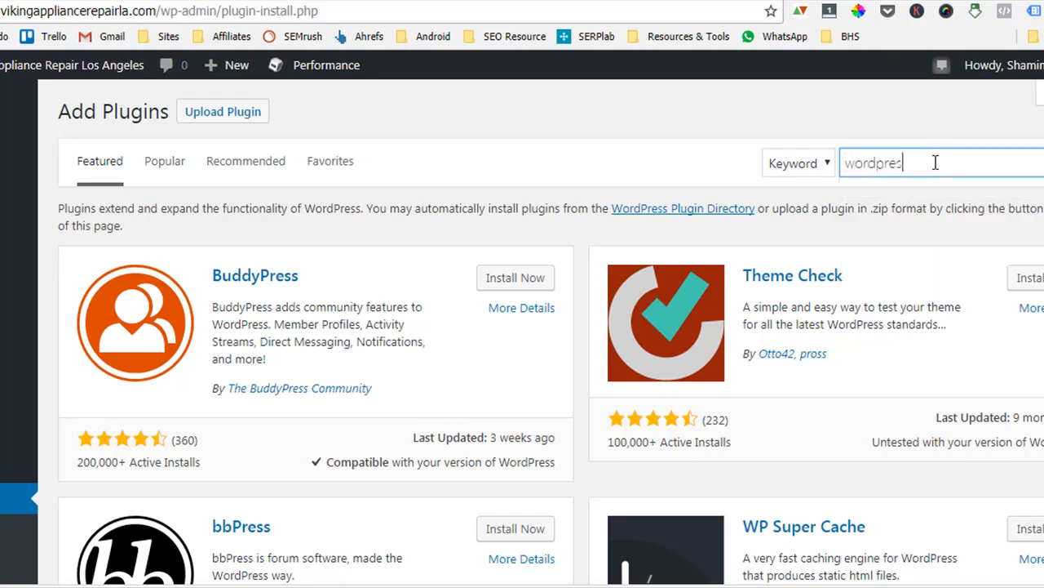
{"action": "key", "text": "ctrl+a"}
{"action": "type", "text": "yhoa"}
{"action": "key", "text": "BackSpace"}
{"action": "key", "text": "BackSpace"}
{"action": "key", "text": "BackSpace"}
{"action": "type", "text": "oast"}
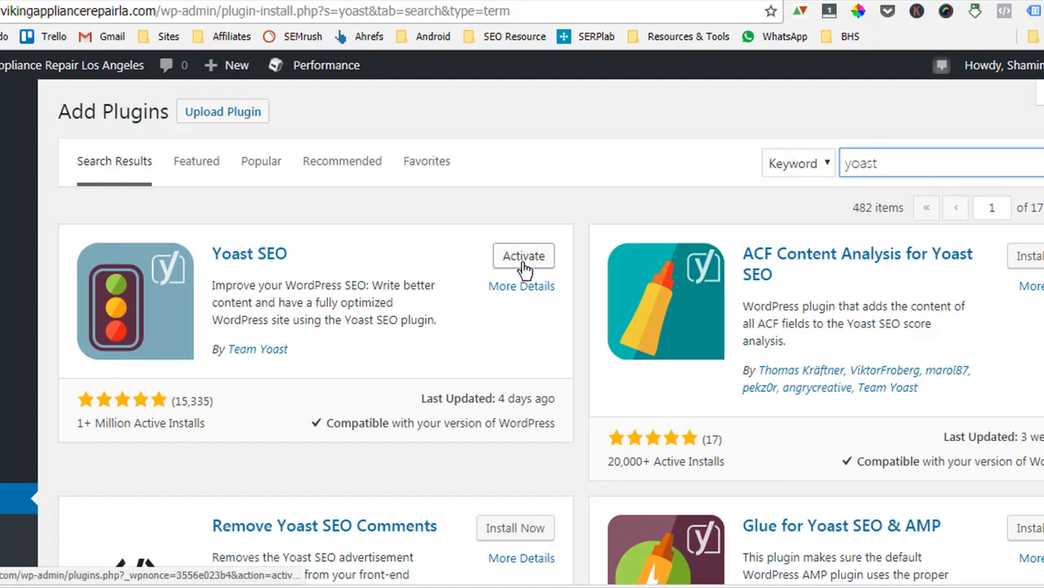
Activate the Yoast SEO plugin from the search results.
{"action": "scroll", "coordinate": [509, 415], "scroll_direction": "down", "scroll_amount": 1}
{"action": "scroll", "coordinate": [510, 416], "scroll_direction": "down", "scroll_amount": 1}
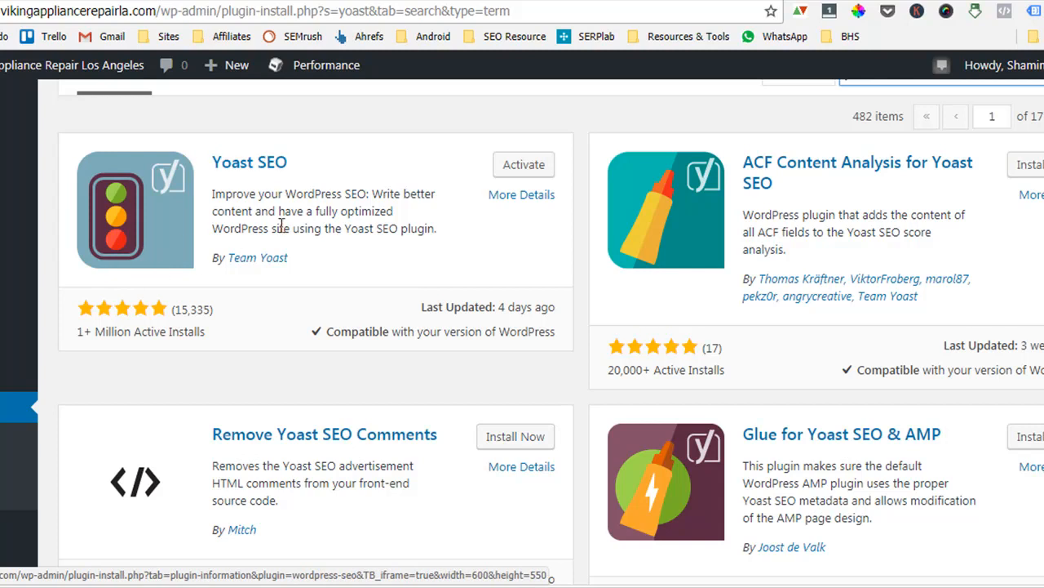
{"action": "left_click", "coordinate": [526, 166]}
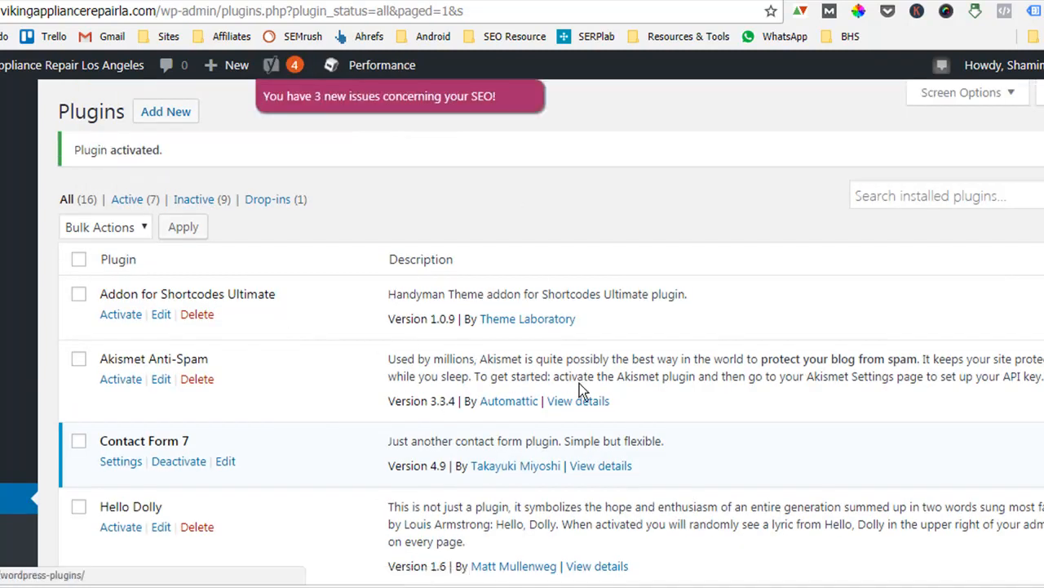
Open the Yoast SEO Dashboard from the SEO menu.
{"action": "scroll", "coordinate": [532, 393], "scroll_direction": "down", "scroll_amount": 5}
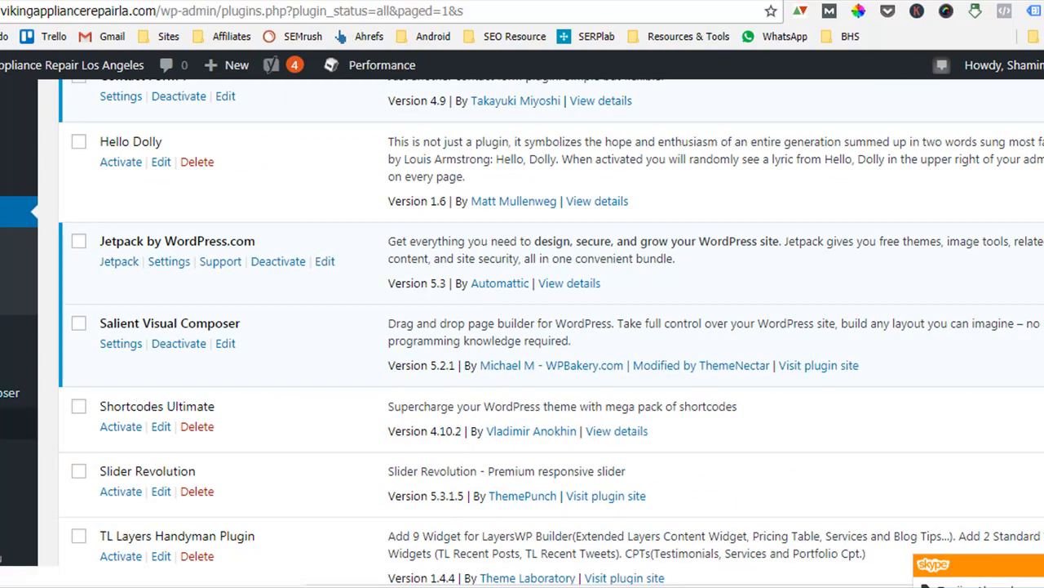
{"action": "mouse_move", "coordinate": [16, 494]}
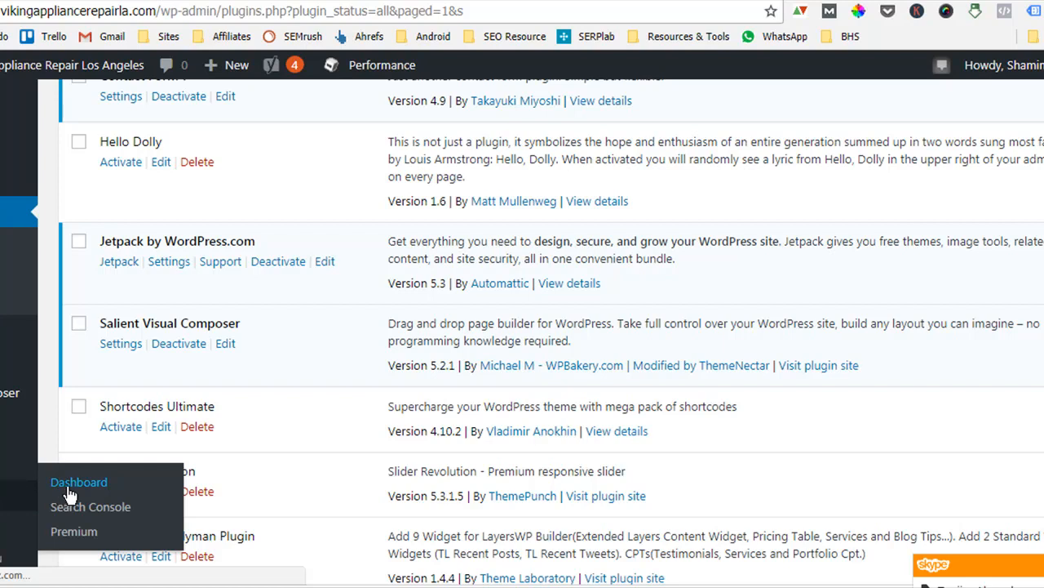
{"action": "left_click", "coordinate": [71, 488]}
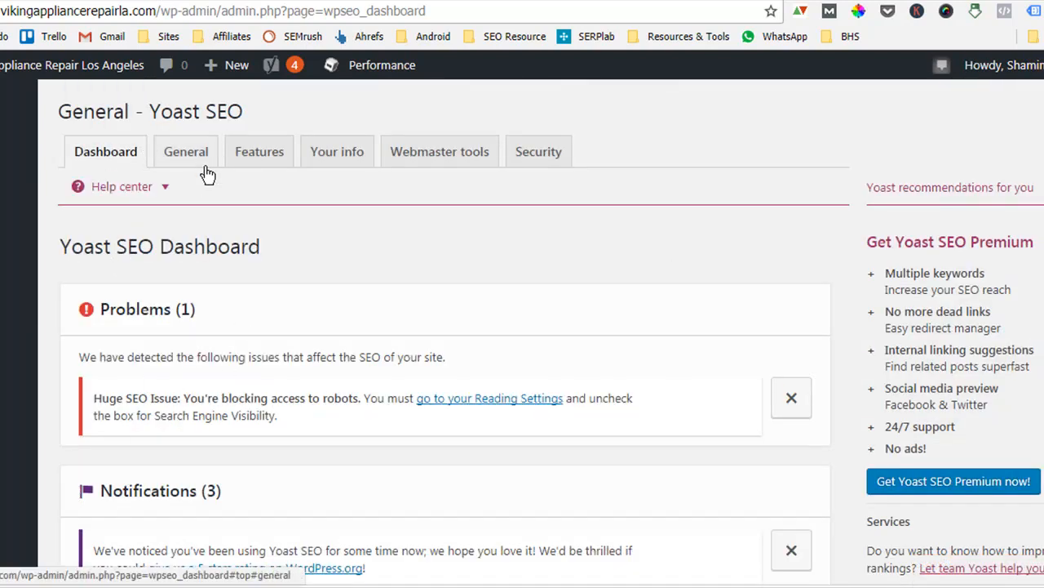
Browse the Yoast SEO settings tabs: General, Features, Your info, Webmaster tools and Security.
{"action": "left_click", "coordinate": [177, 160]}
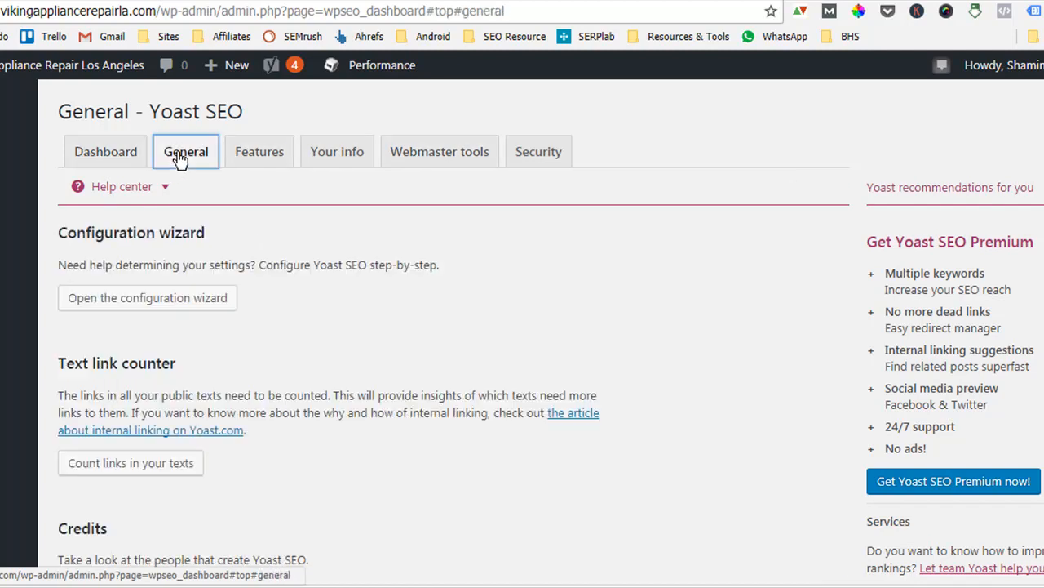
{"action": "left_click", "coordinate": [258, 162]}
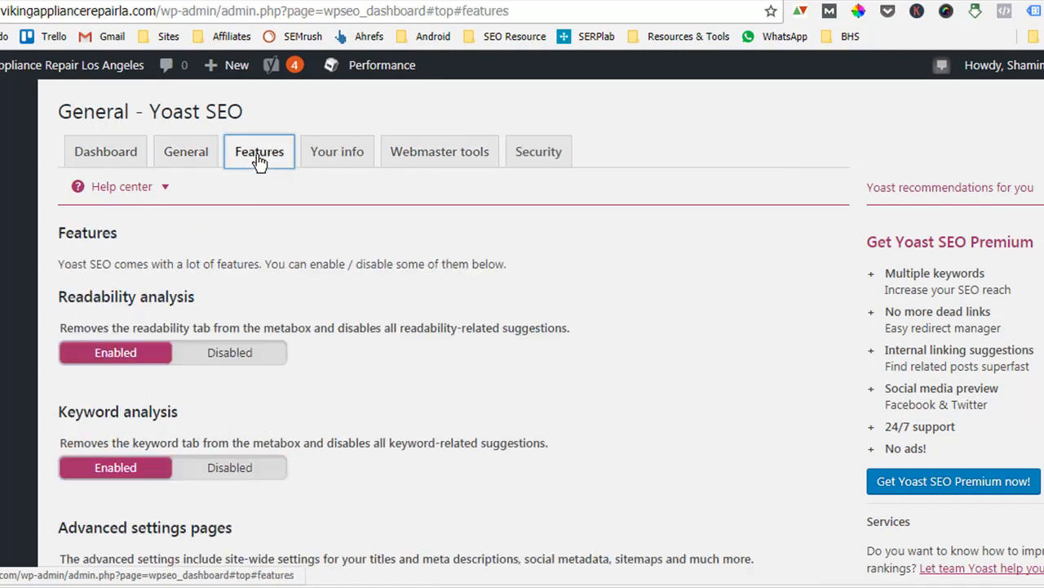
{"action": "left_click", "coordinate": [319, 158]}
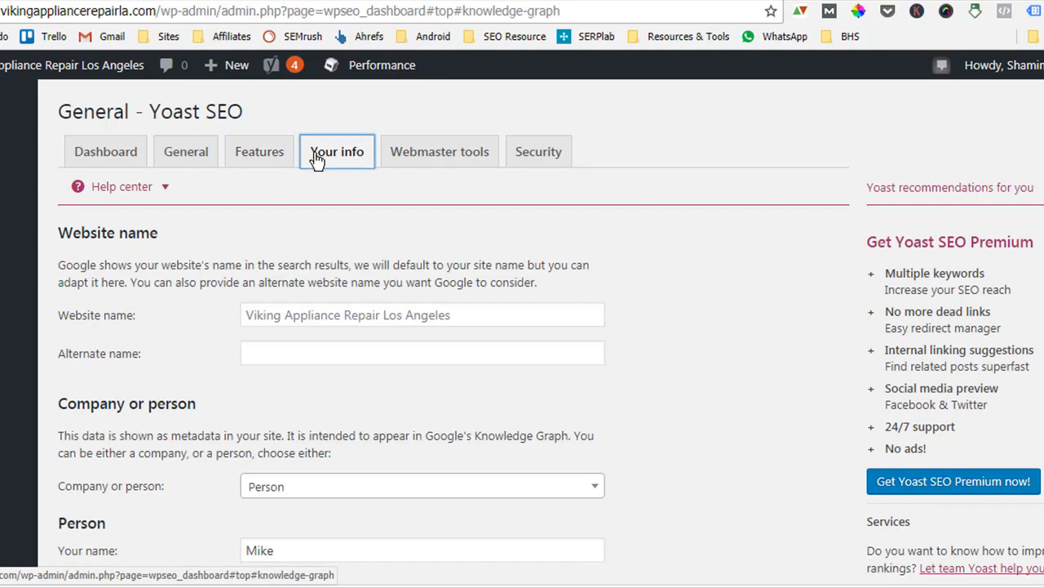
{"action": "left_click", "coordinate": [444, 161]}
{"action": "left_click", "coordinate": [560, 153]}
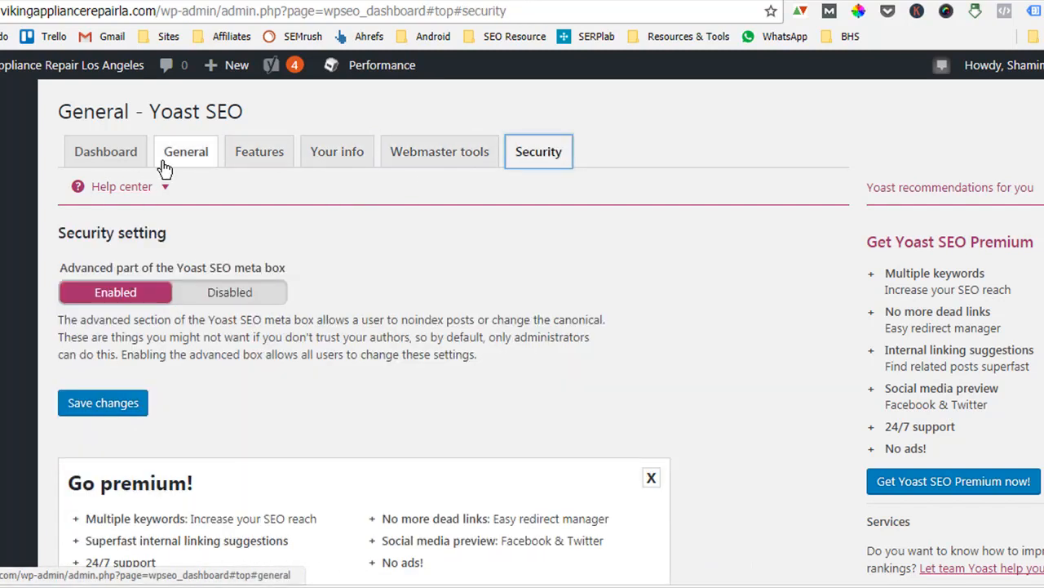
{"action": "scroll", "coordinate": [38, 380], "scroll_direction": "down", "scroll_amount": 3}
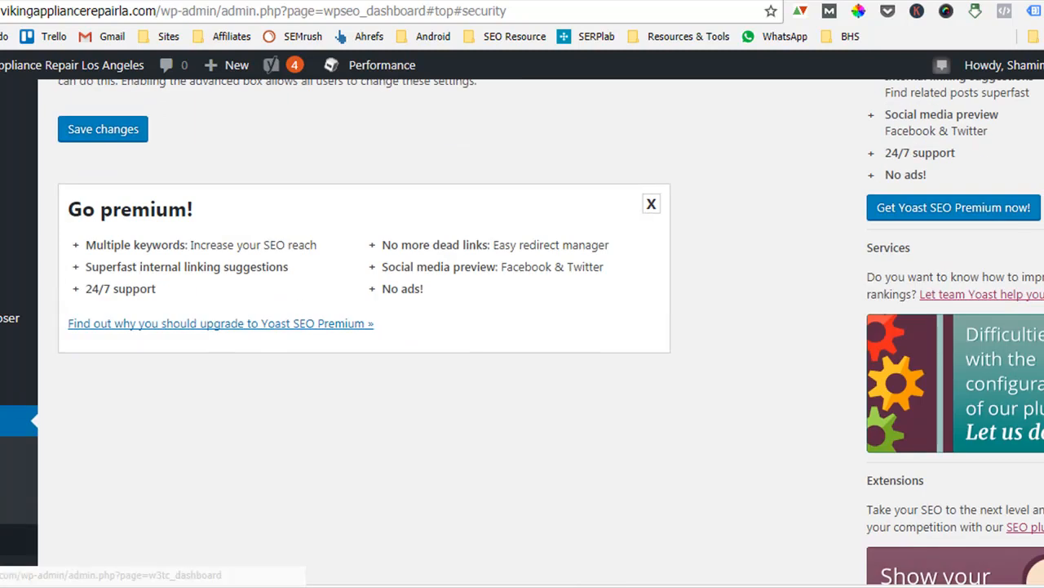
{"action": "scroll", "coordinate": [172, 401], "scroll_direction": "up", "scroll_amount": 3}
{"action": "left_click", "coordinate": [256, 155]}
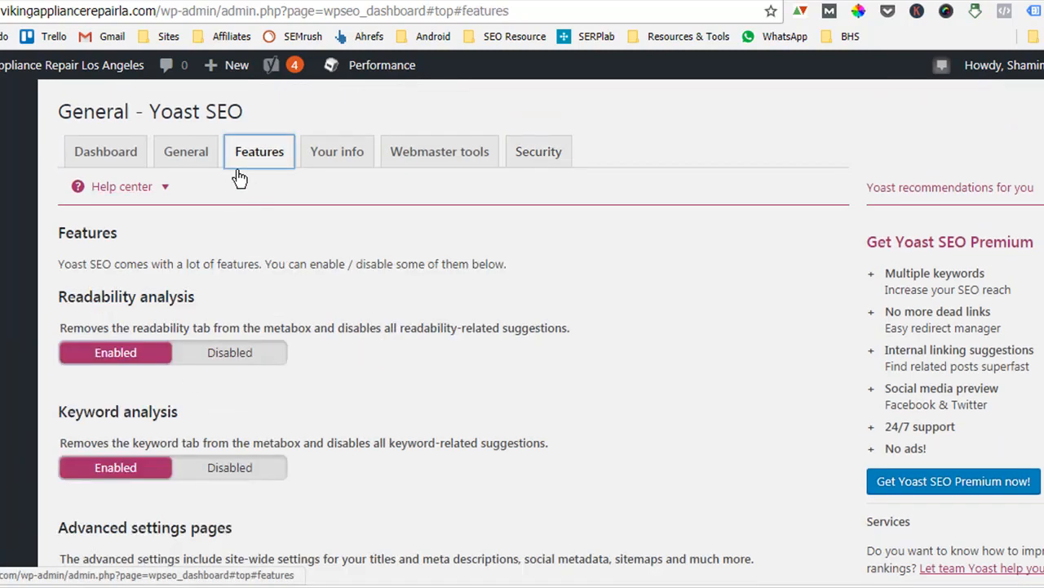
{"action": "scroll", "coordinate": [193, 366], "scroll_direction": "down", "scroll_amount": 3}
{"action": "scroll", "coordinate": [193, 363], "scroll_direction": "down", "scroll_amount": 5}
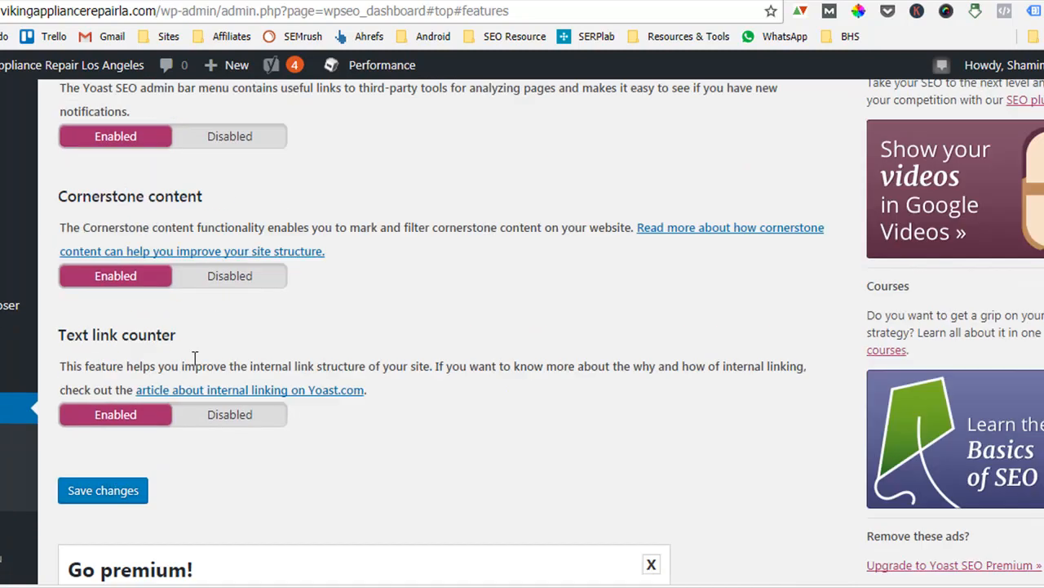
{"action": "scroll", "coordinate": [196, 362], "scroll_direction": "up", "scroll_amount": 8}
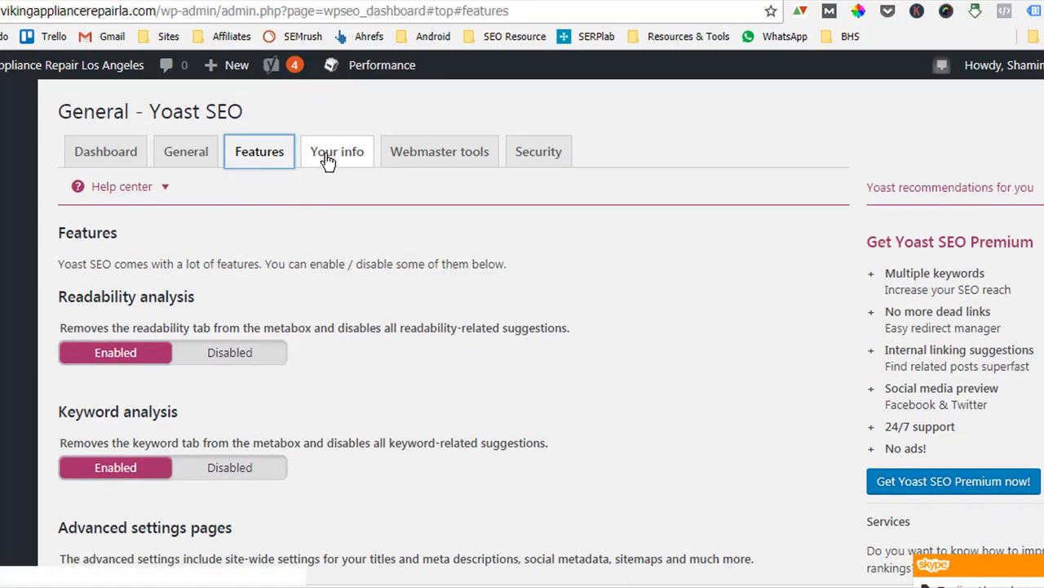
{"action": "left_click", "coordinate": [328, 157]}
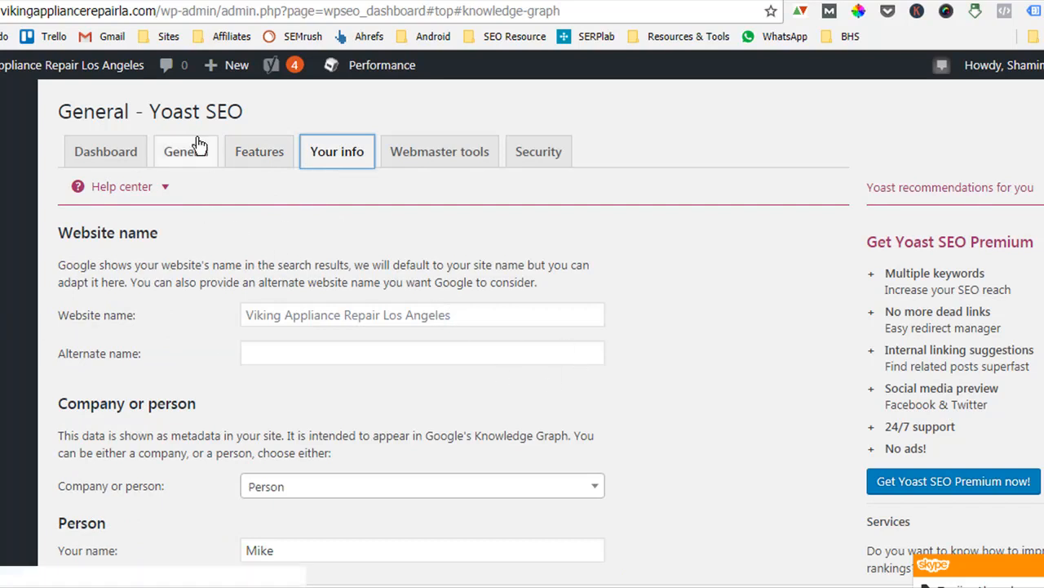
{"action": "left_click", "coordinate": [96, 153]}
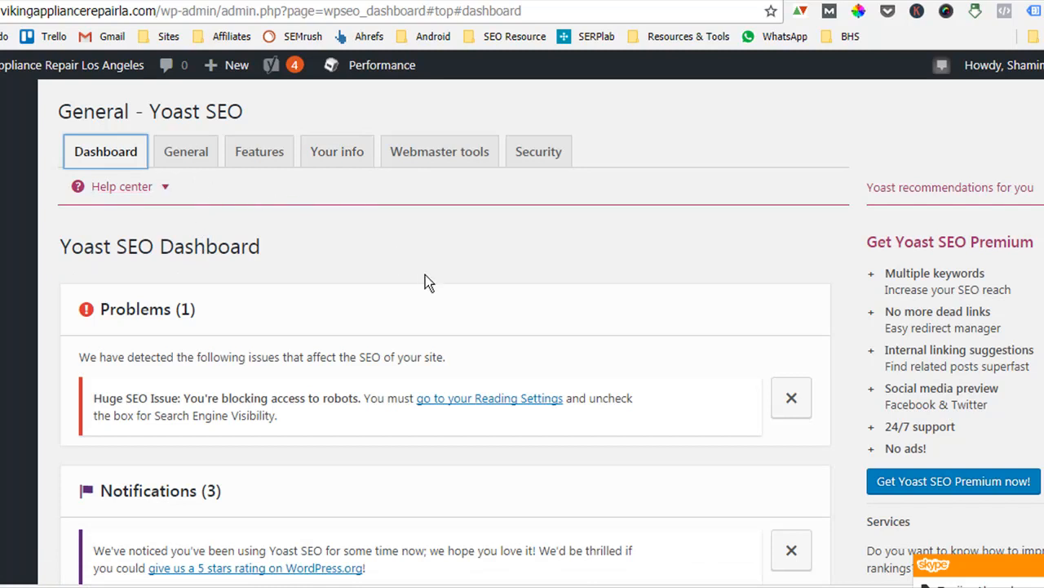
Enable Advanced settings pages on the Yoast SEO Features tab and save the changes.
{"action": "left_click", "coordinate": [263, 158]}
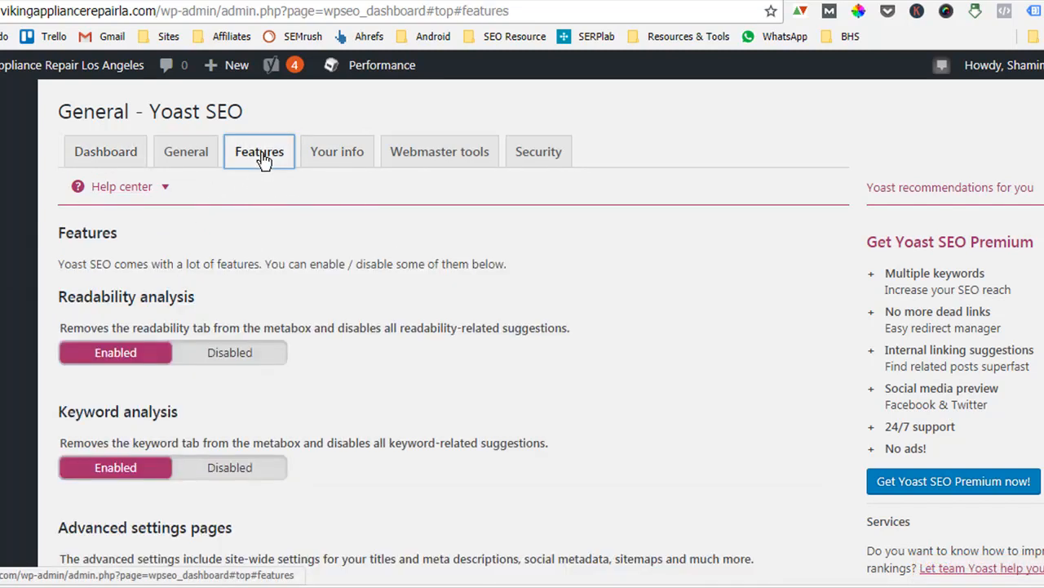
{"action": "scroll", "coordinate": [275, 352], "scroll_direction": "down", "scroll_amount": 2}
{"action": "scroll", "coordinate": [277, 349], "scroll_direction": "down", "scroll_amount": 3}
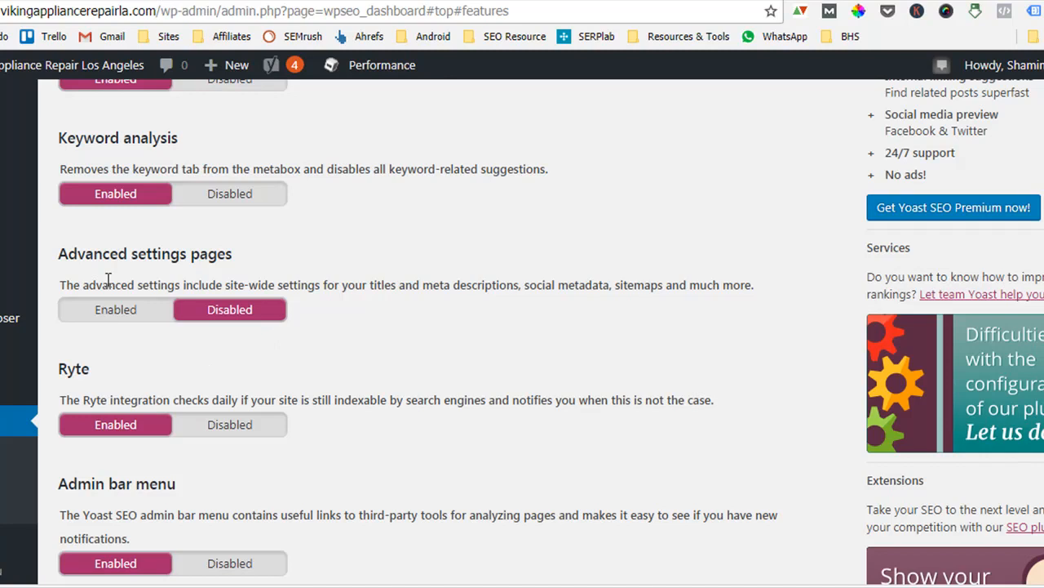
{"action": "left_click_drag", "start_coordinate": [68, 253], "coordinate": [256, 254]}
{"action": "left_click", "coordinate": [256, 253]}
{"action": "left_click", "coordinate": [149, 320]}
{"action": "scroll", "coordinate": [289, 356], "scroll_direction": "down", "scroll_amount": 5}
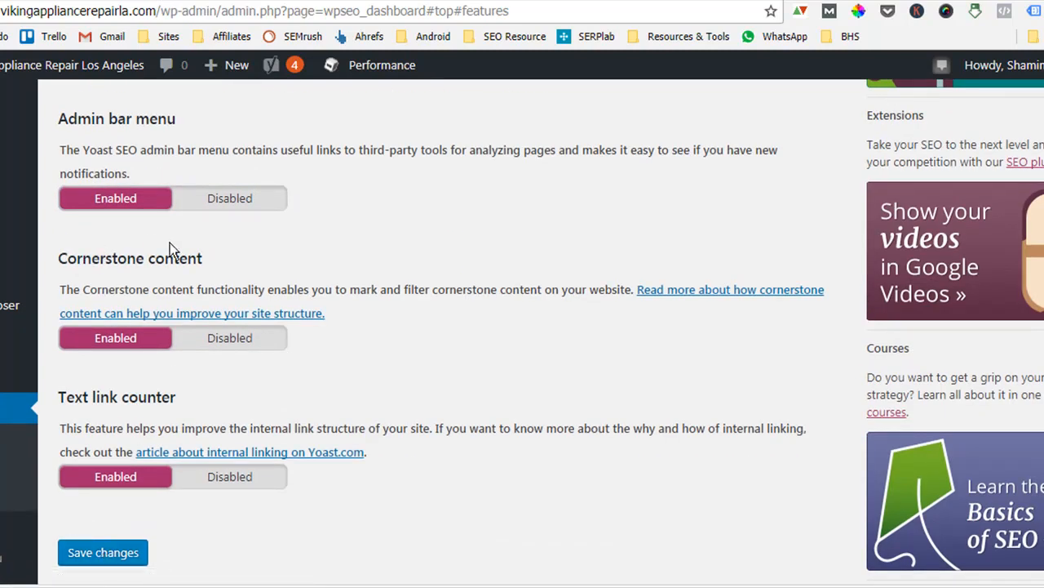
{"action": "scroll", "coordinate": [163, 243], "scroll_direction": "up", "scroll_amount": 3}
{"action": "scroll", "coordinate": [140, 163], "scroll_direction": "up", "scroll_amount": 1}
{"action": "scroll", "coordinate": [211, 233], "scroll_direction": "down", "scroll_amount": 3}
{"action": "left_click", "coordinate": [119, 553]}
{"action": "mouse_move", "coordinate": [20, 545]}
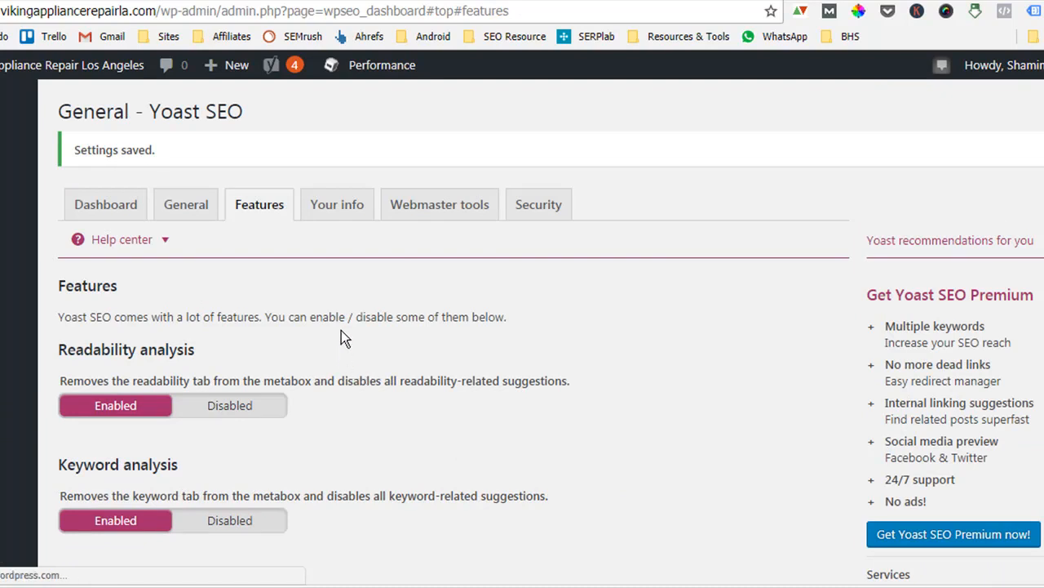
Review the Features settings and the problems and notifications listed on the Yoast SEO Dashboard.
{"action": "scroll", "coordinate": [341, 330], "scroll_direction": "down", "scroll_amount": 3}
{"action": "scroll", "coordinate": [341, 331], "scroll_direction": "down", "scroll_amount": 2}
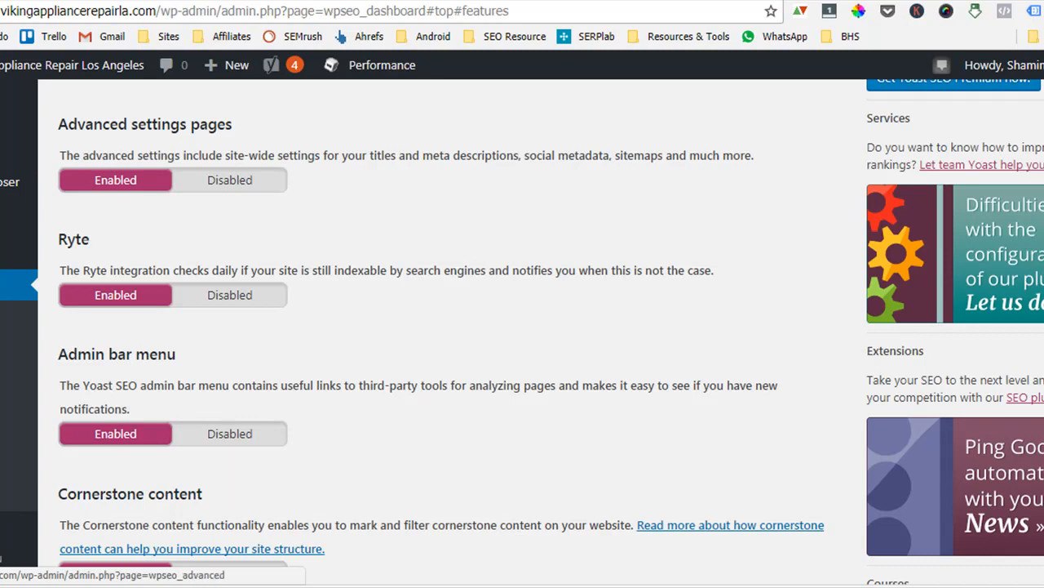
{"action": "mouse_move", "coordinate": [19, 527]}
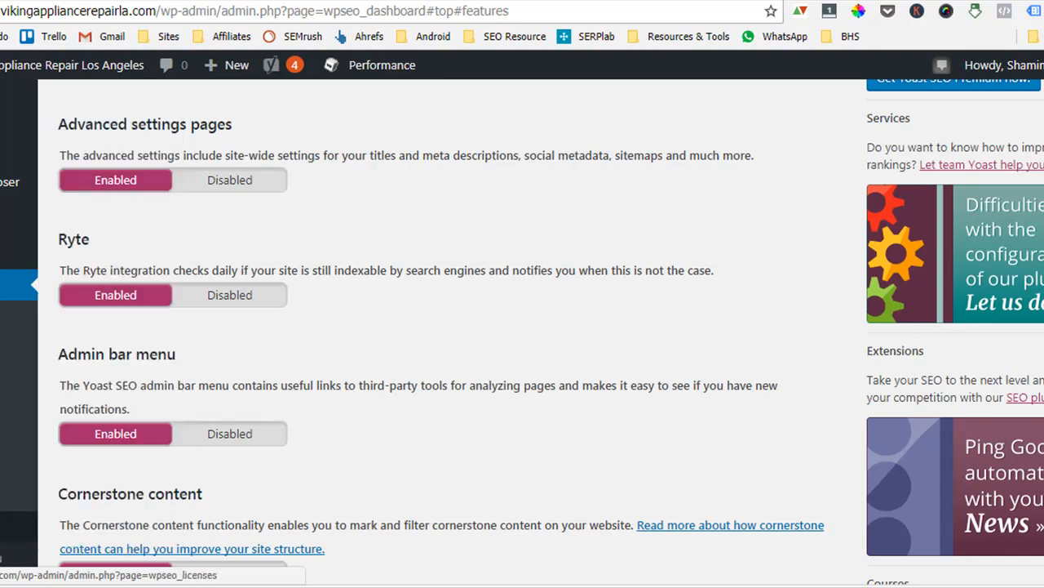
{"action": "scroll", "coordinate": [408, 377], "scroll_direction": "up", "scroll_amount": 5}
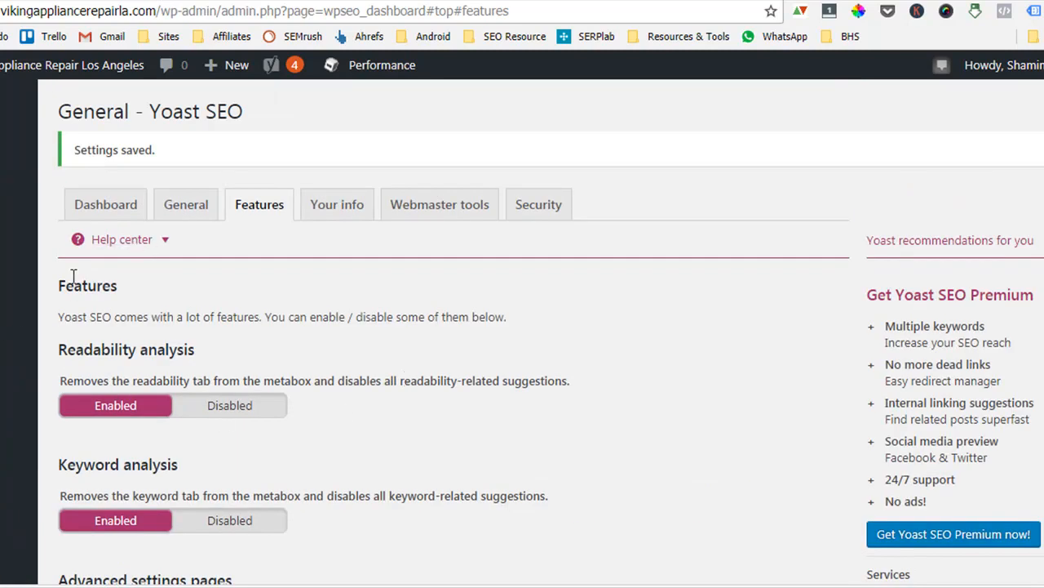
{"action": "left_click", "coordinate": [110, 218]}
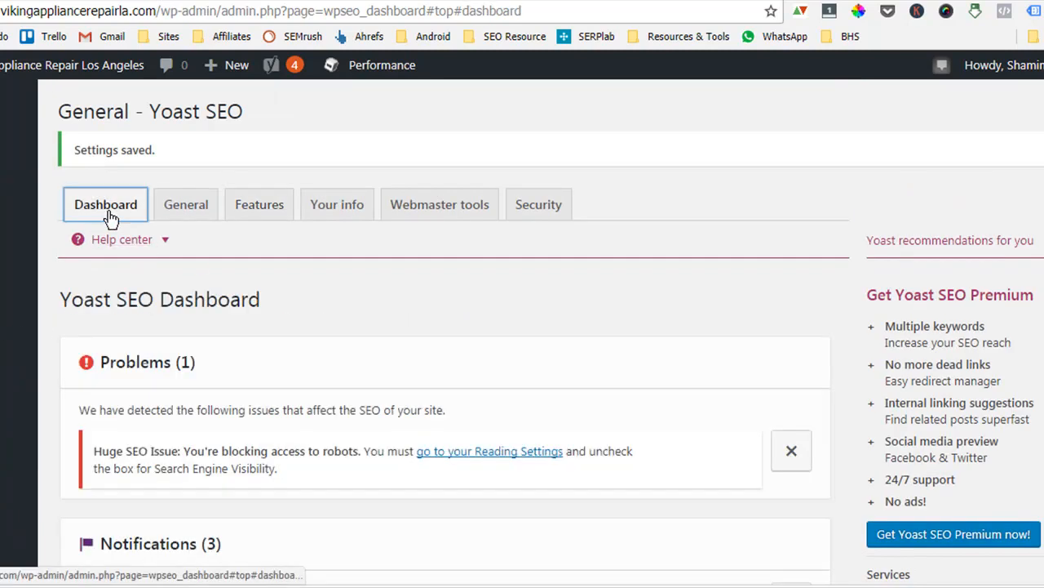
{"action": "scroll", "coordinate": [319, 354], "scroll_direction": "down", "scroll_amount": 5}
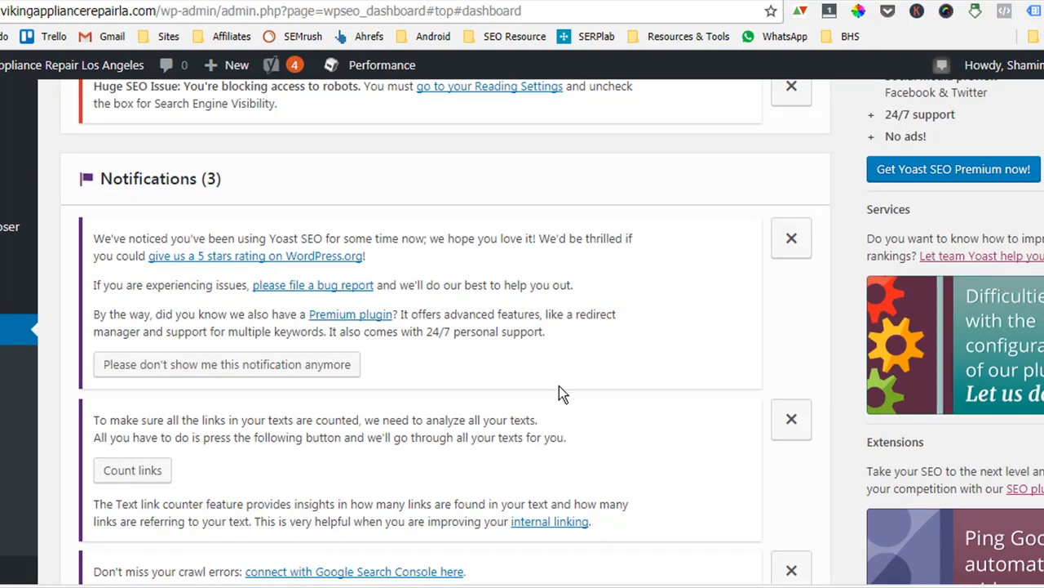
{"action": "scroll", "coordinate": [557, 390], "scroll_direction": "down", "scroll_amount": 4}
{"action": "scroll", "coordinate": [554, 390], "scroll_direction": "up", "scroll_amount": 8}
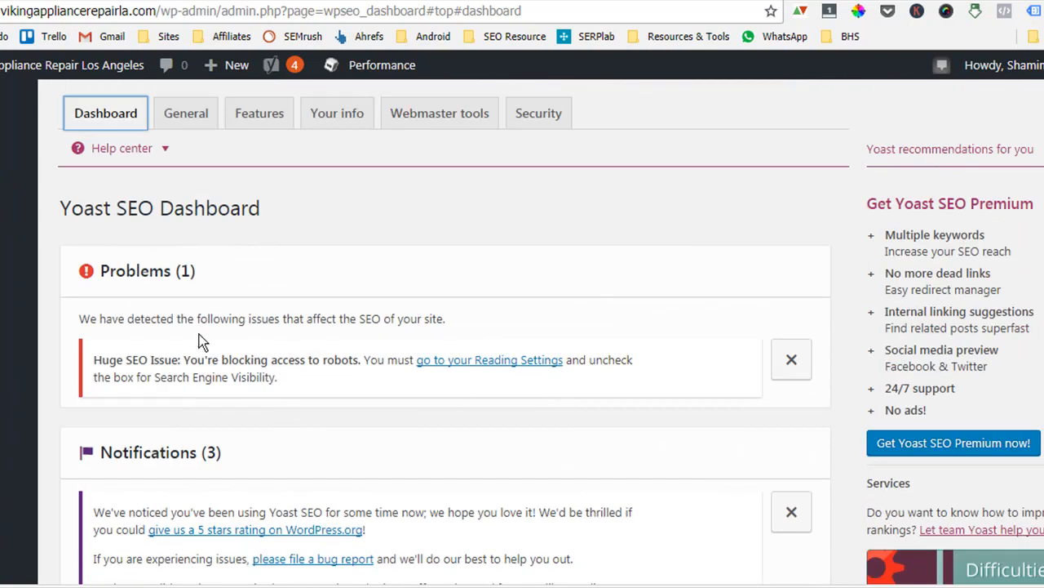
{"action": "scroll", "coordinate": [286, 412], "scroll_direction": "down", "scroll_amount": 5}
{"action": "scroll", "coordinate": [342, 396], "scroll_direction": "up", "scroll_amount": 3}
{"action": "scroll", "coordinate": [350, 396], "scroll_direction": "up", "scroll_amount": 1}
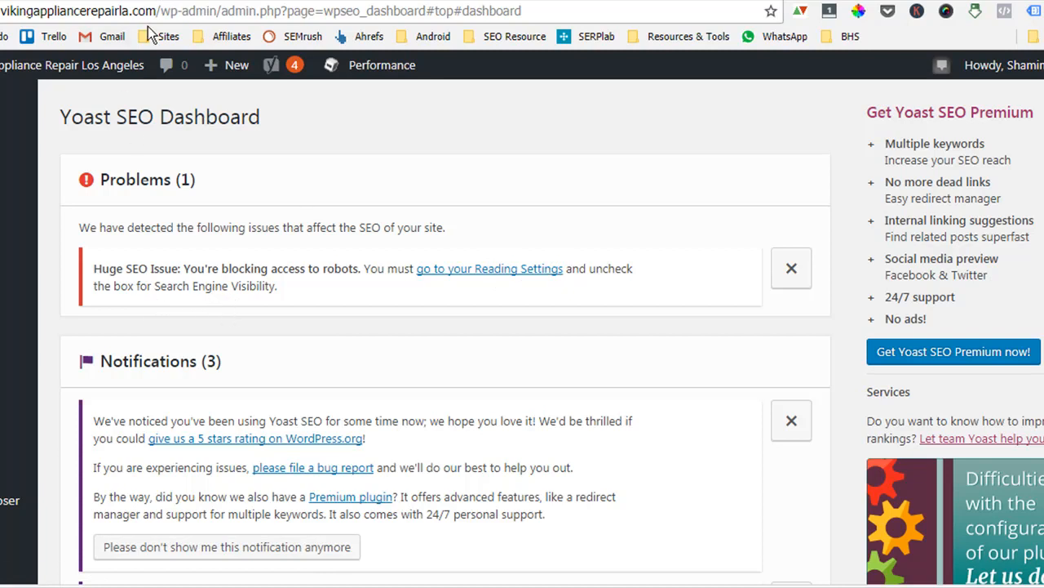
{"action": "left_click_drag", "start_coordinate": [155, 11], "coordinate": [2, 11]}
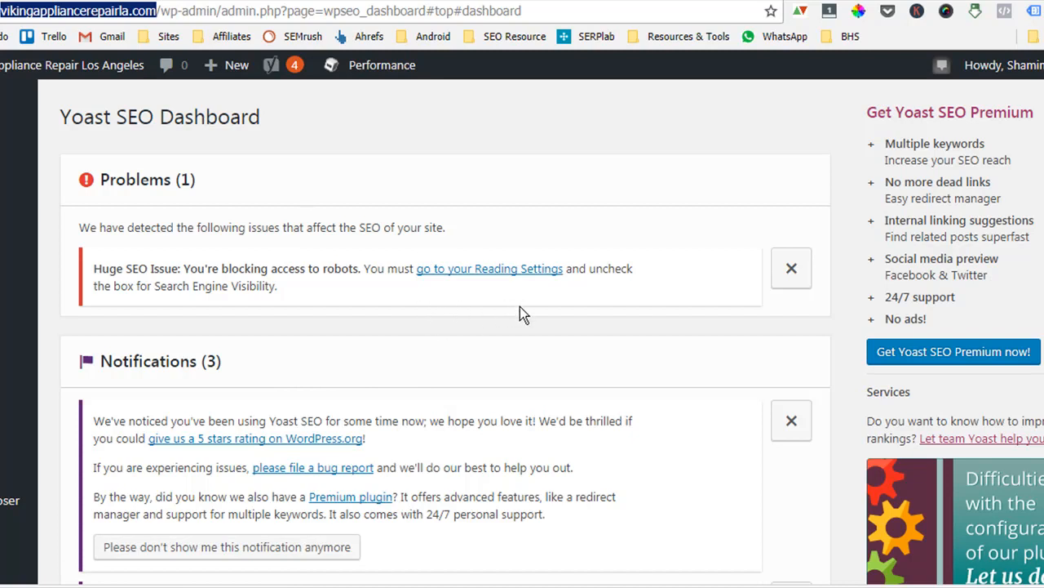
Open Reading Settings from the dashboard issue link and enable the large, visually striking related-posts layout.
{"action": "left_click", "coordinate": [471, 274]}
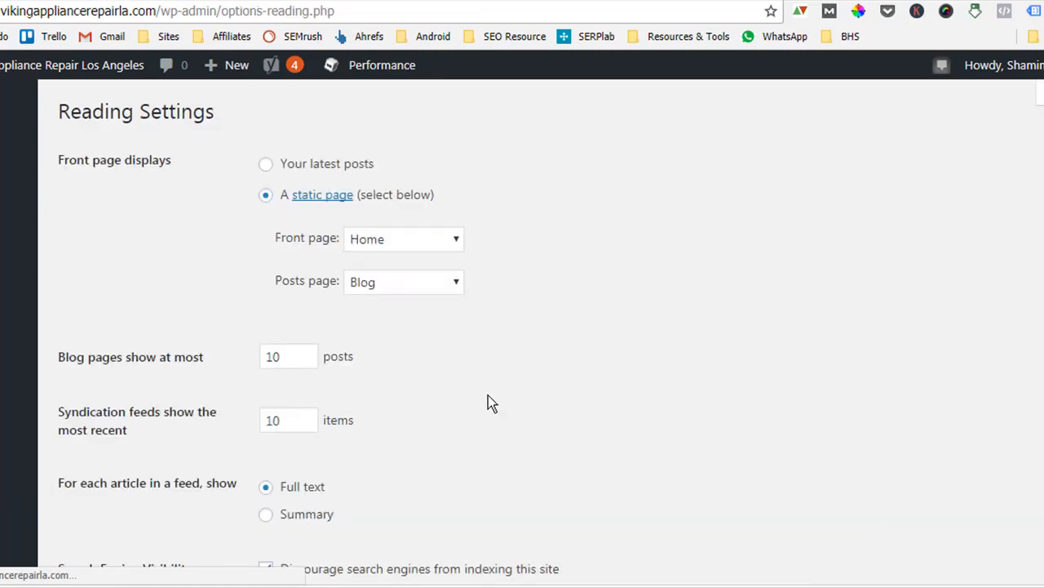
{"action": "scroll", "coordinate": [726, 353], "scroll_direction": "down", "scroll_amount": 5}
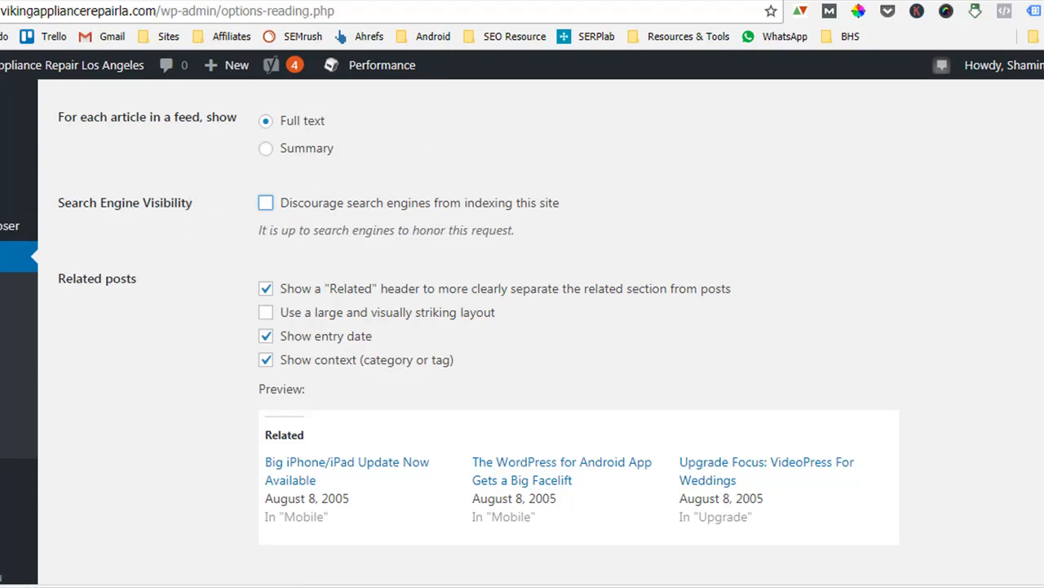
{"action": "scroll", "coordinate": [242, 483], "scroll_direction": "down", "scroll_amount": 2}
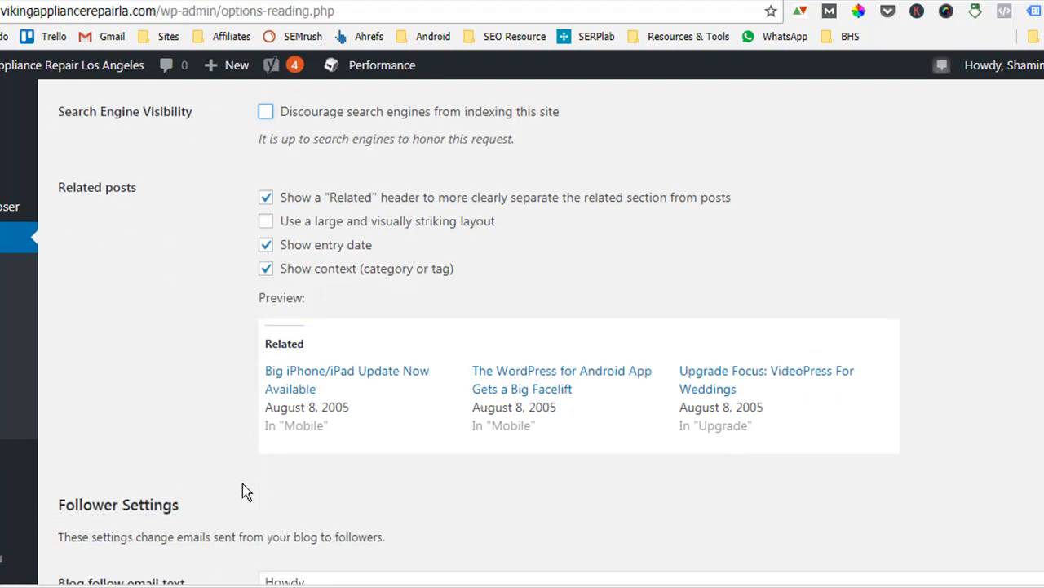
{"action": "left_click", "coordinate": [266, 130]}
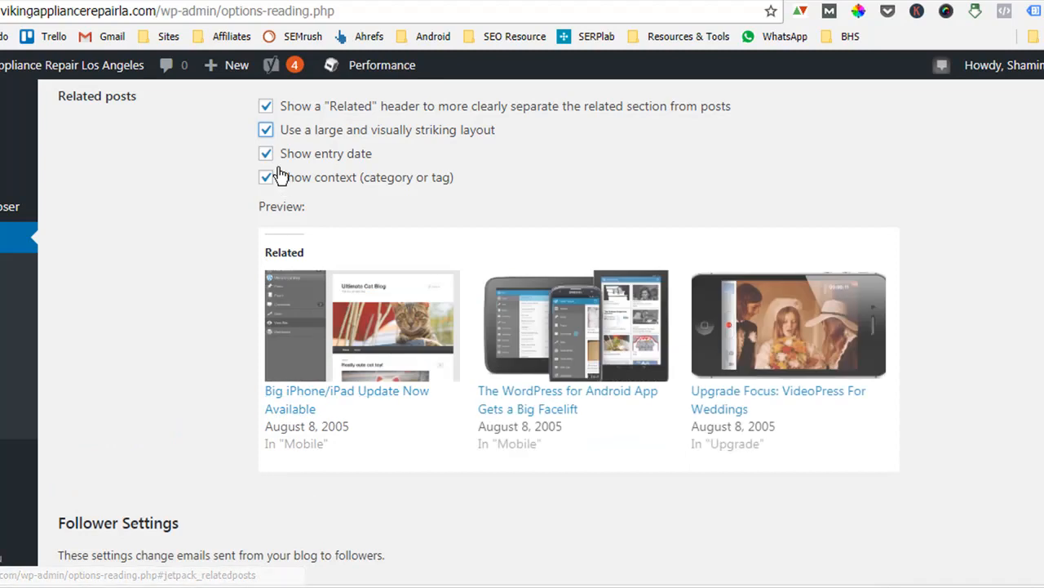
Turn off the entry date for related posts and save the reading settings.
{"action": "left_click", "coordinate": [267, 155]}
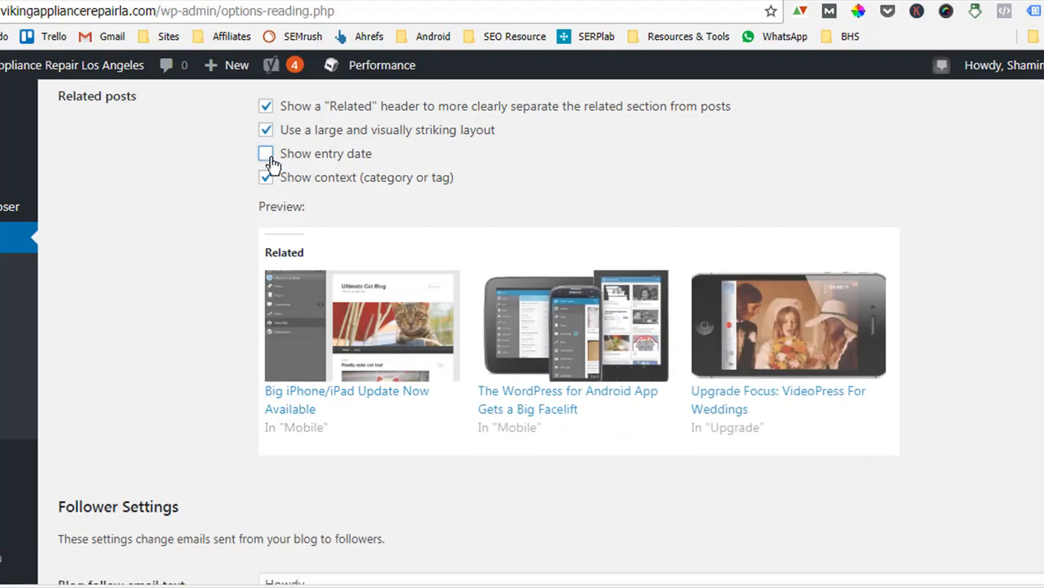
{"action": "scroll", "coordinate": [247, 388], "scroll_direction": "down", "scroll_amount": 5}
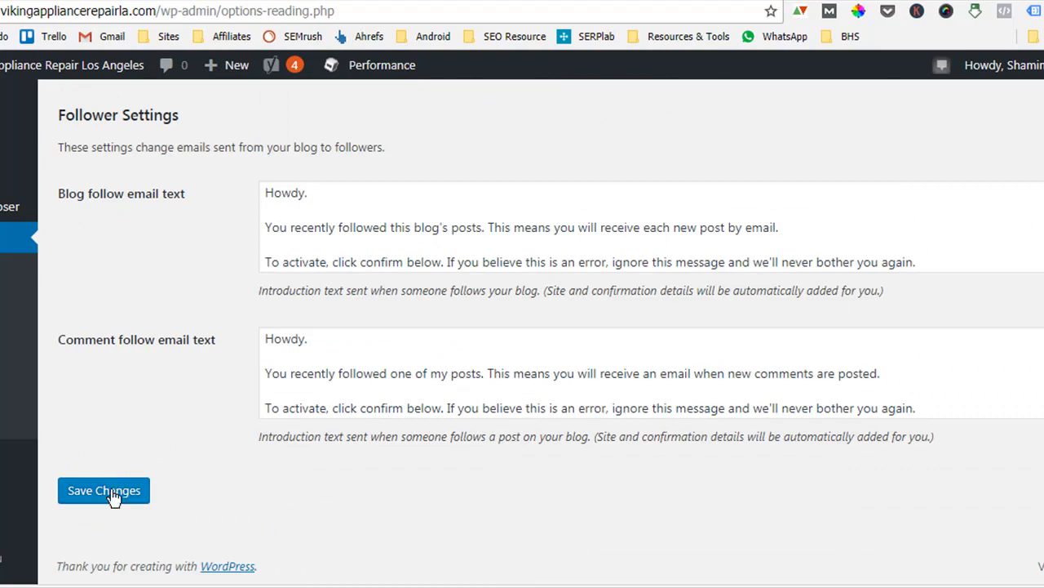
{"action": "left_click", "coordinate": [109, 495]}
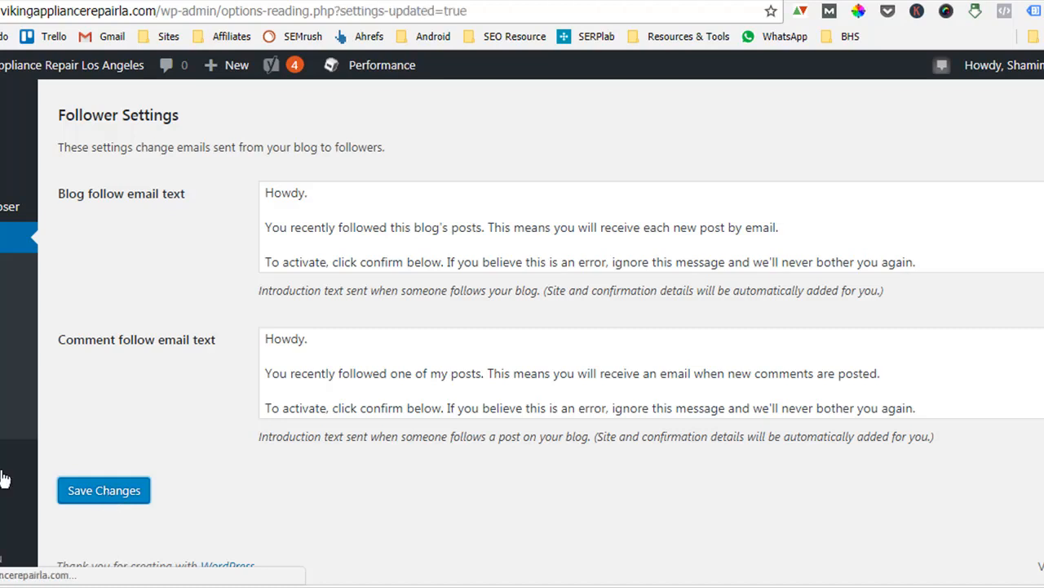
Return to the Yoast SEO dashboard and review the options on its General tab.
{"action": "scroll", "coordinate": [17, 220], "scroll_direction": "down", "scroll_amount": 9}
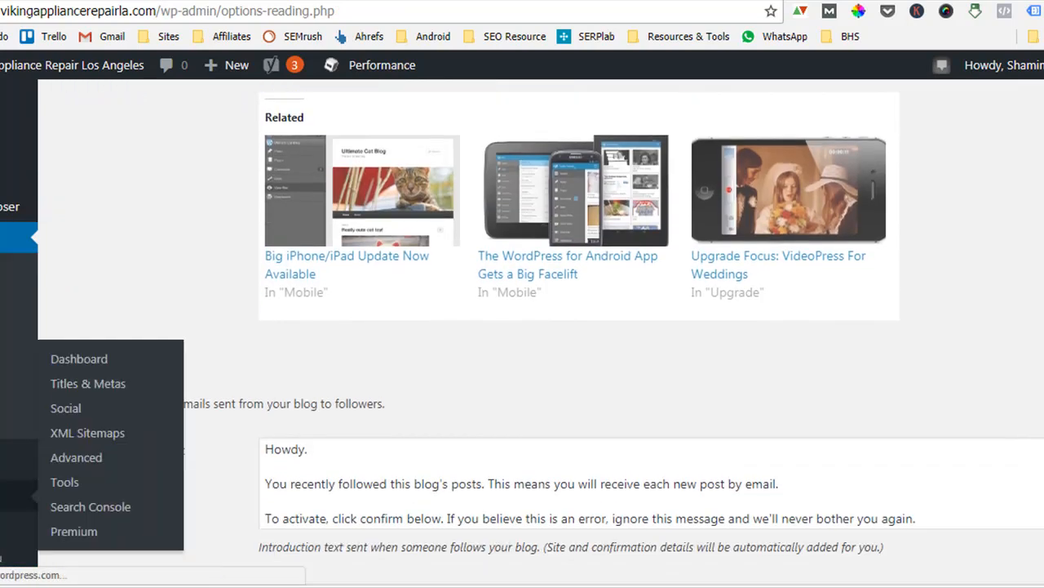
{"action": "scroll", "coordinate": [16, 359], "scroll_direction": "down", "scroll_amount": 1}
{"action": "mouse_move", "coordinate": [16, 359]}
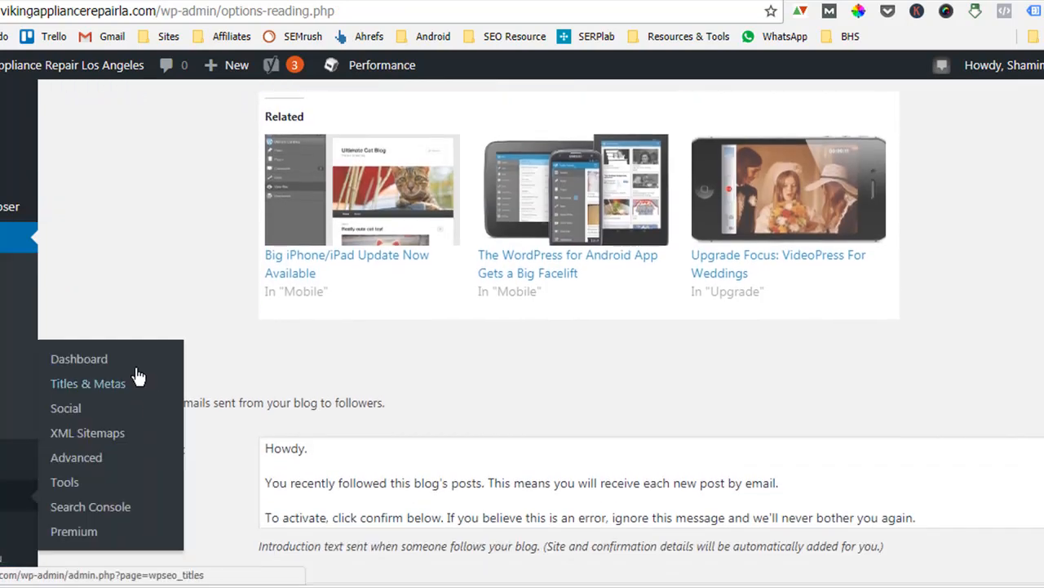
{"action": "left_click", "coordinate": [105, 359]}
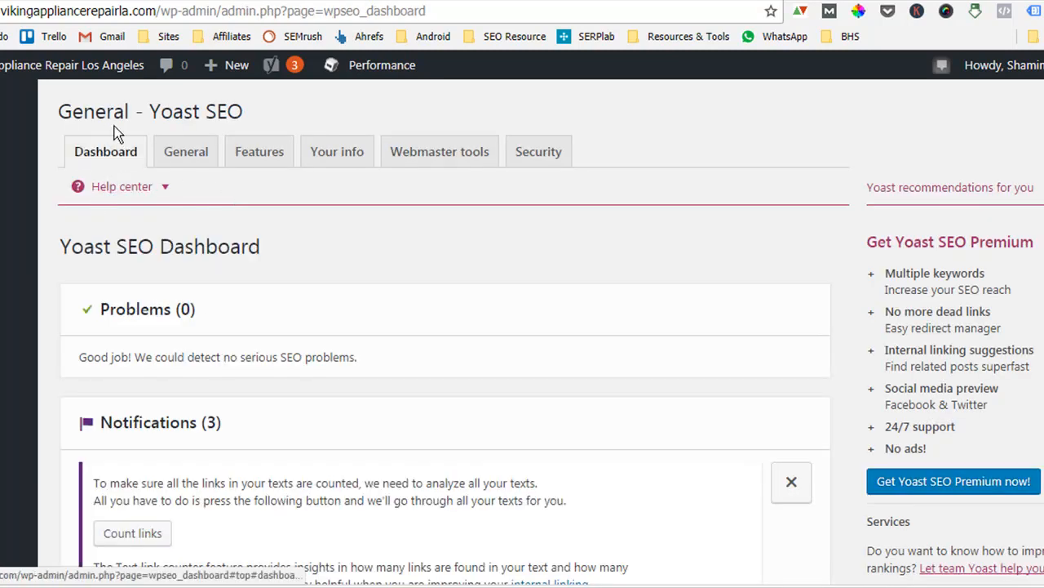
{"action": "left_click", "coordinate": [178, 155]}
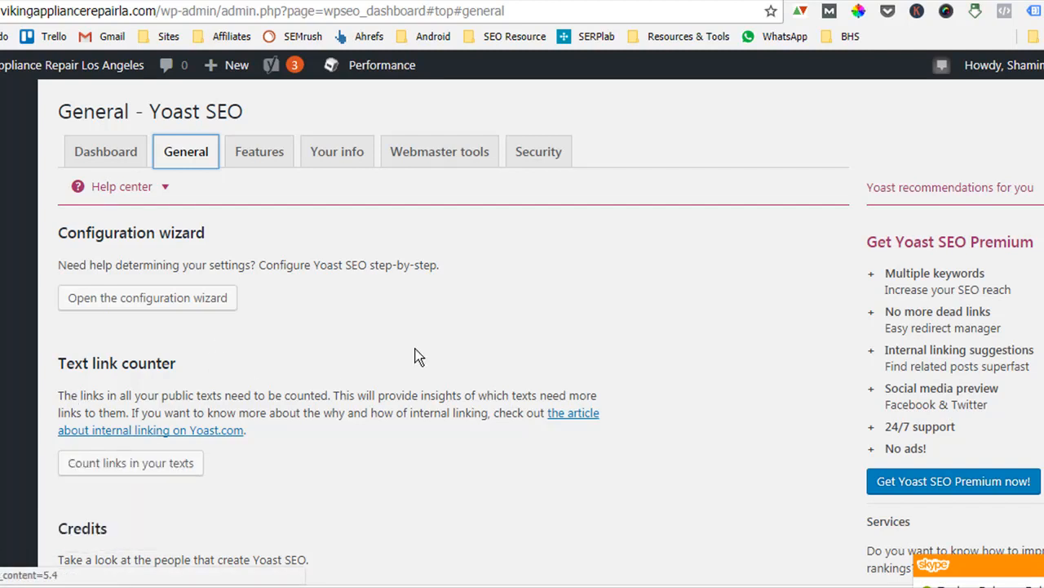
{"action": "scroll", "coordinate": [630, 390], "scroll_direction": "down", "scroll_amount": 1}
{"action": "scroll", "coordinate": [626, 394], "scroll_direction": "down", "scroll_amount": 3}
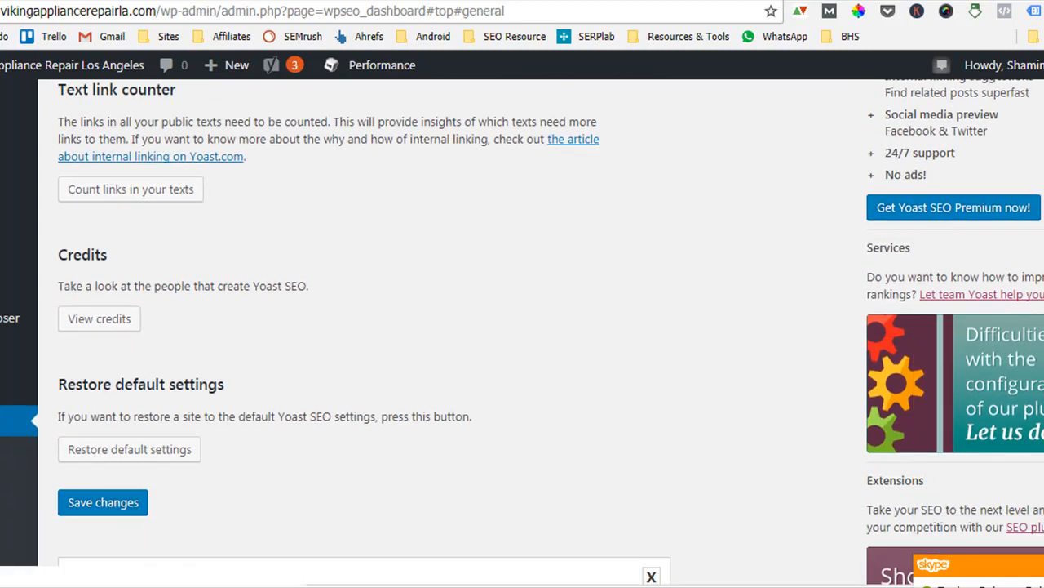
{"action": "scroll", "coordinate": [405, 383], "scroll_direction": "up", "scroll_amount": 1}
{"action": "scroll", "coordinate": [406, 385], "scroll_direction": "up", "scroll_amount": 3}
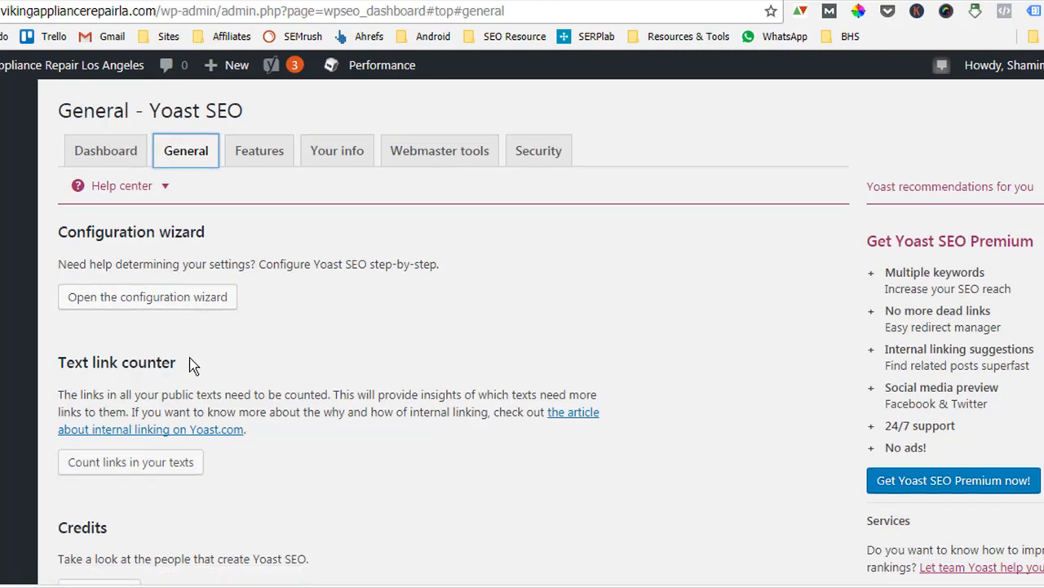
{"action": "scroll", "coordinate": [189, 365], "scroll_direction": "down", "scroll_amount": 3}
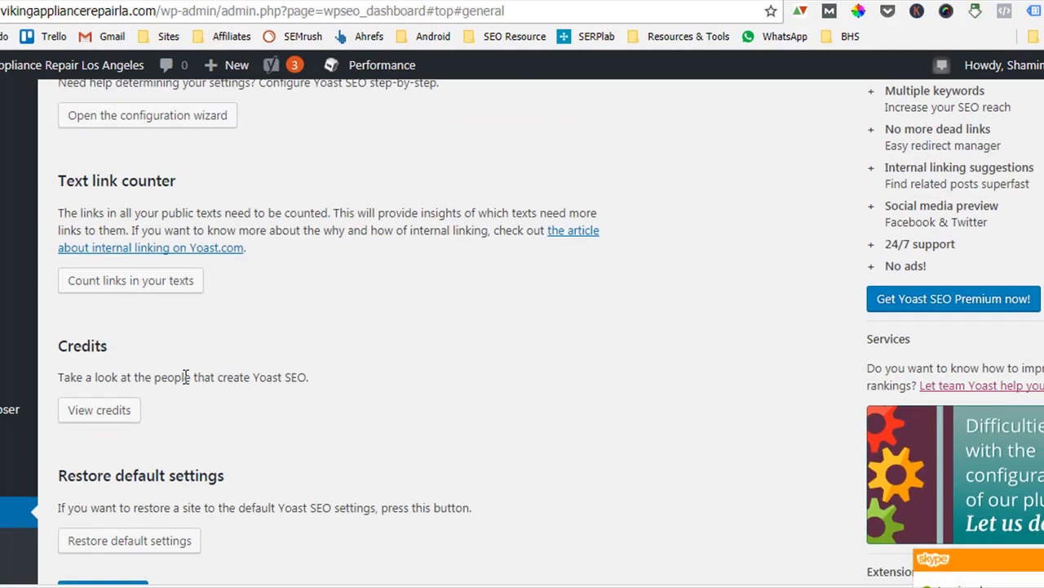
{"action": "scroll", "coordinate": [186, 377], "scroll_direction": "down", "scroll_amount": 1}
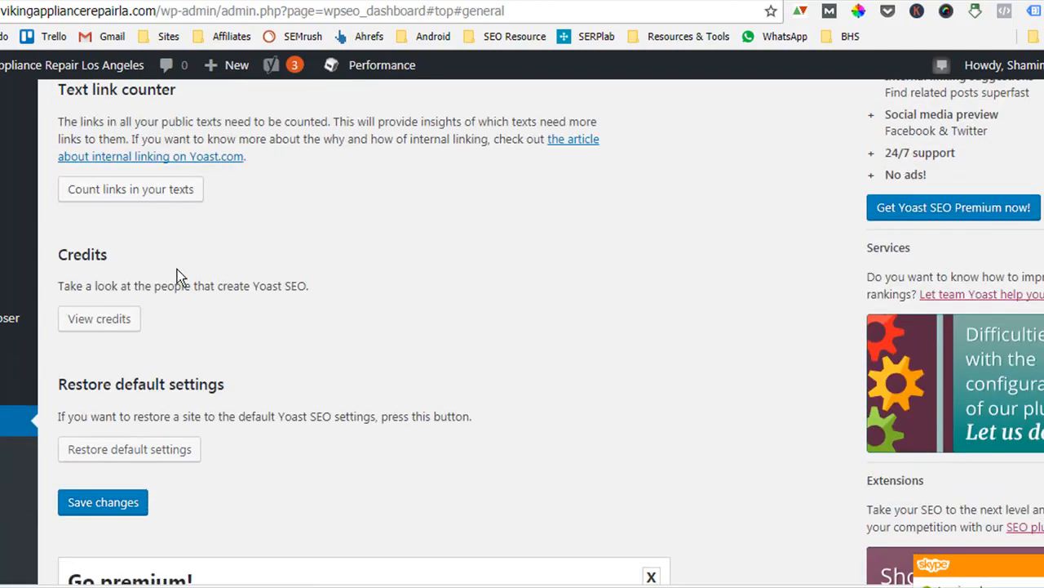
{"action": "scroll", "coordinate": [237, 408], "scroll_direction": "up", "scroll_amount": 3}
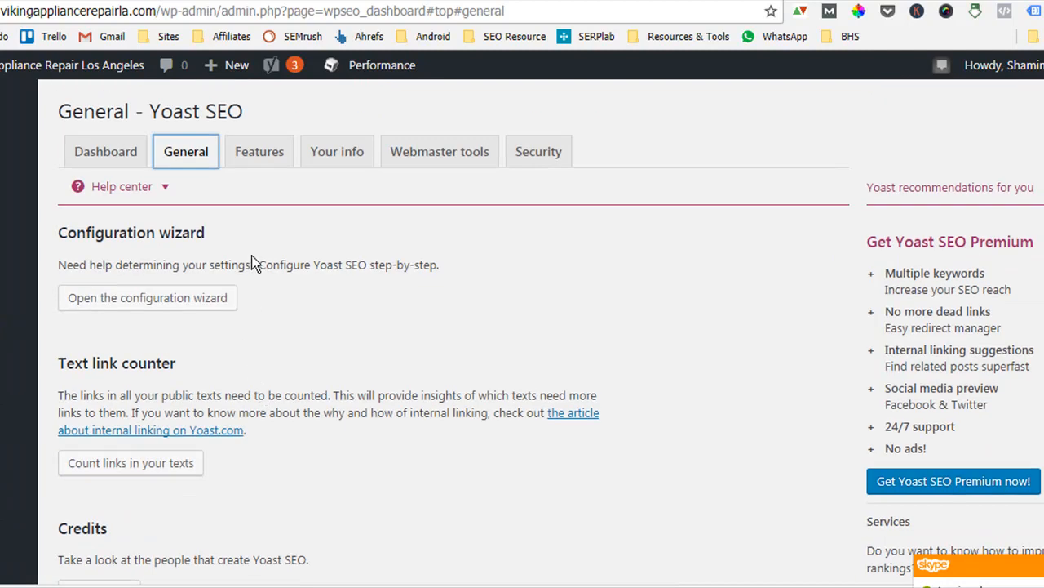
Review the feature toggles on the Yoast SEO Features tab.
{"action": "left_click", "coordinate": [248, 155]}
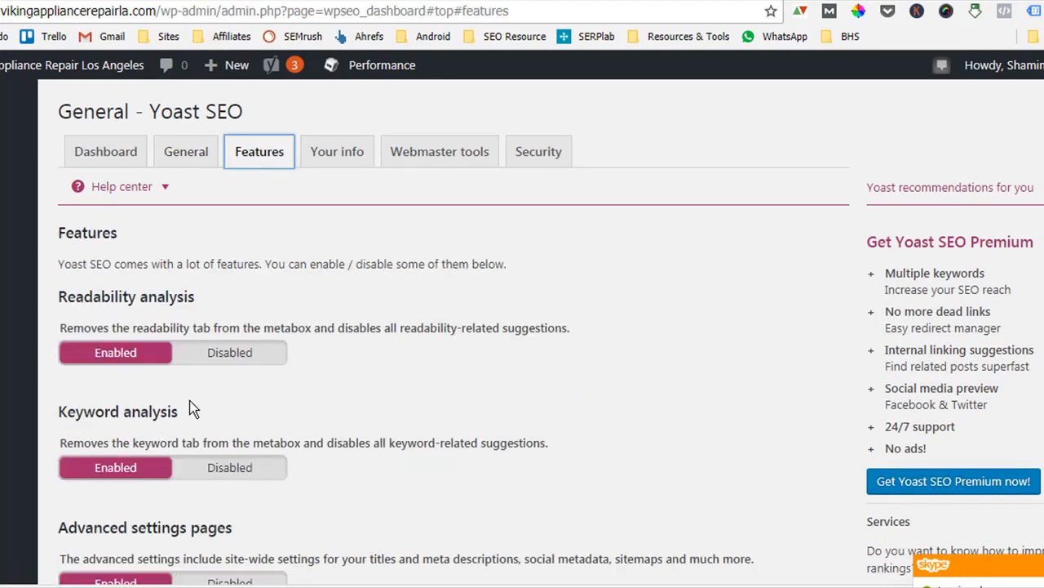
{"action": "scroll", "coordinate": [114, 310], "scroll_direction": "down", "scroll_amount": 2}
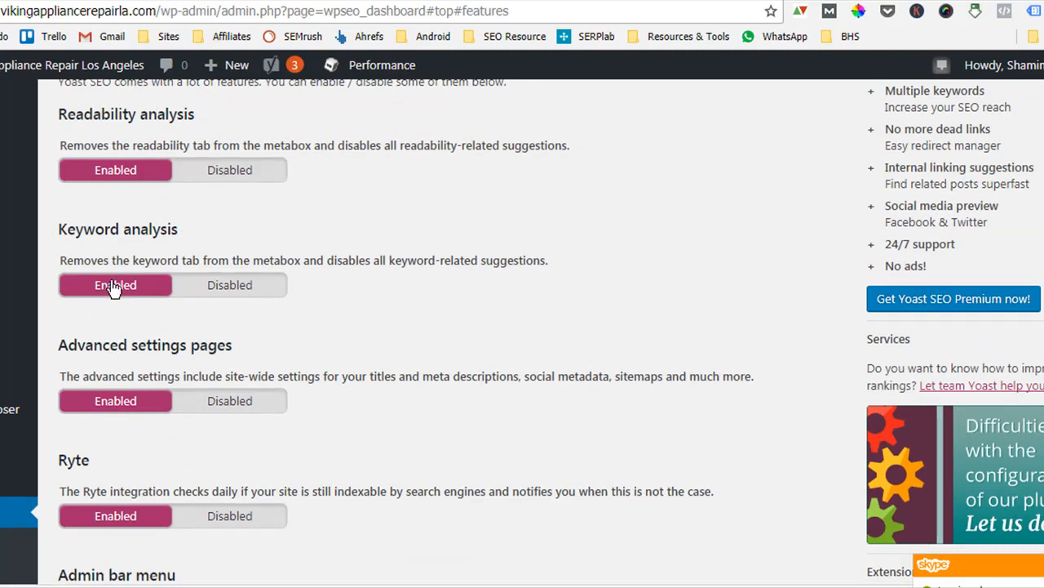
{"action": "scroll", "coordinate": [151, 302], "scroll_direction": "down", "scroll_amount": 2}
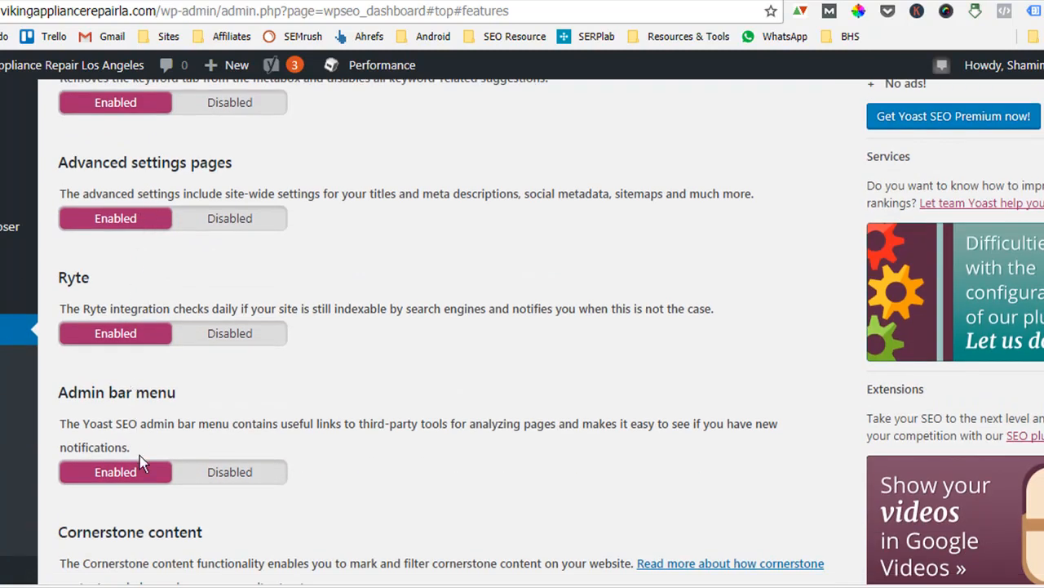
{"action": "scroll", "coordinate": [159, 487], "scroll_direction": "down", "scroll_amount": 2}
{"action": "scroll", "coordinate": [177, 432], "scroll_direction": "down", "scroll_amount": 2}
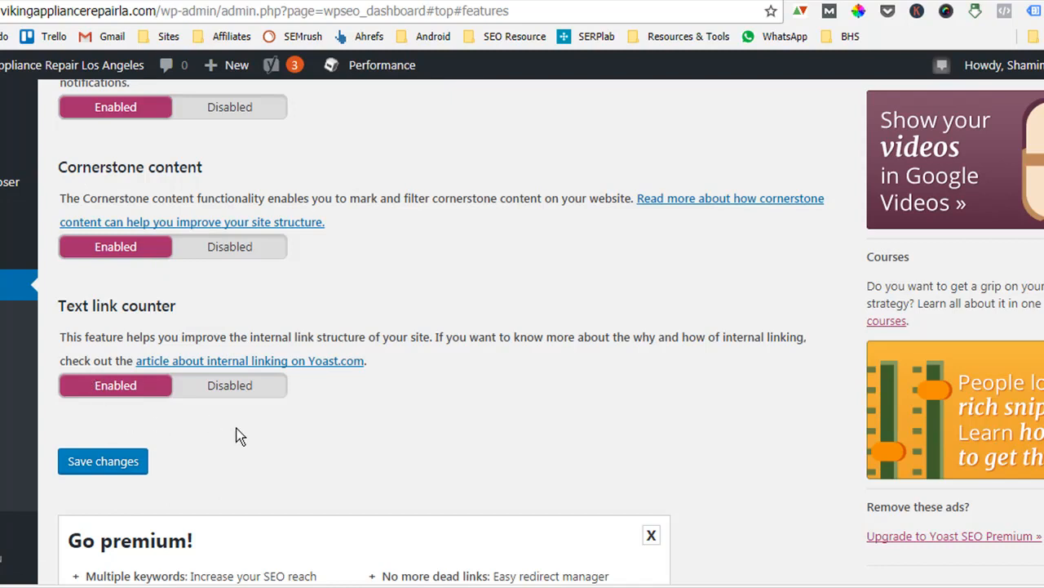
{"action": "scroll", "coordinate": [242, 437], "scroll_direction": "up", "scroll_amount": 15}
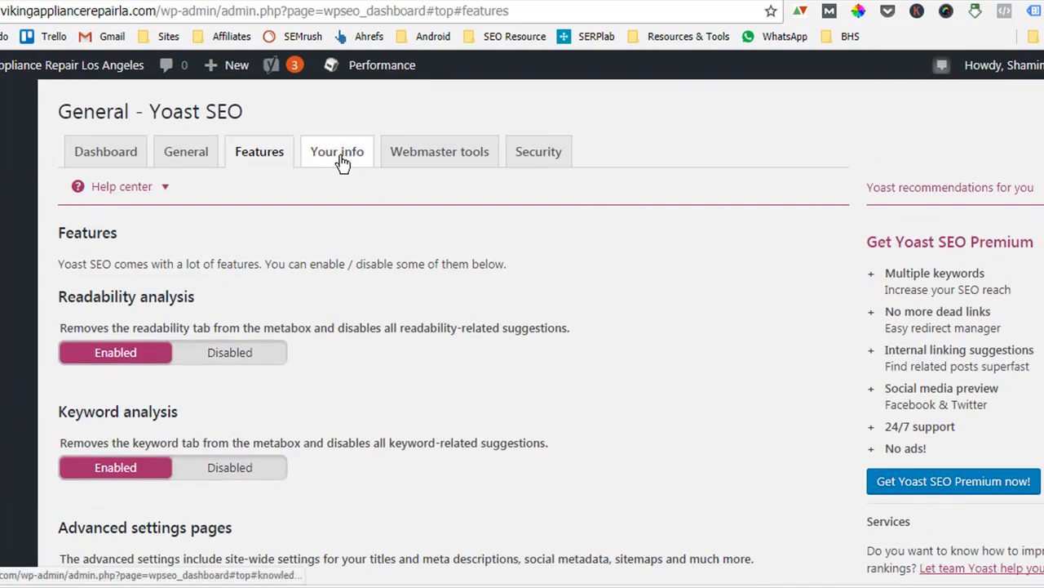
Check the Your info, Webmaster tools and Security tabs of the Yoast SEO general settings.
{"action": "left_click", "coordinate": [340, 156]}
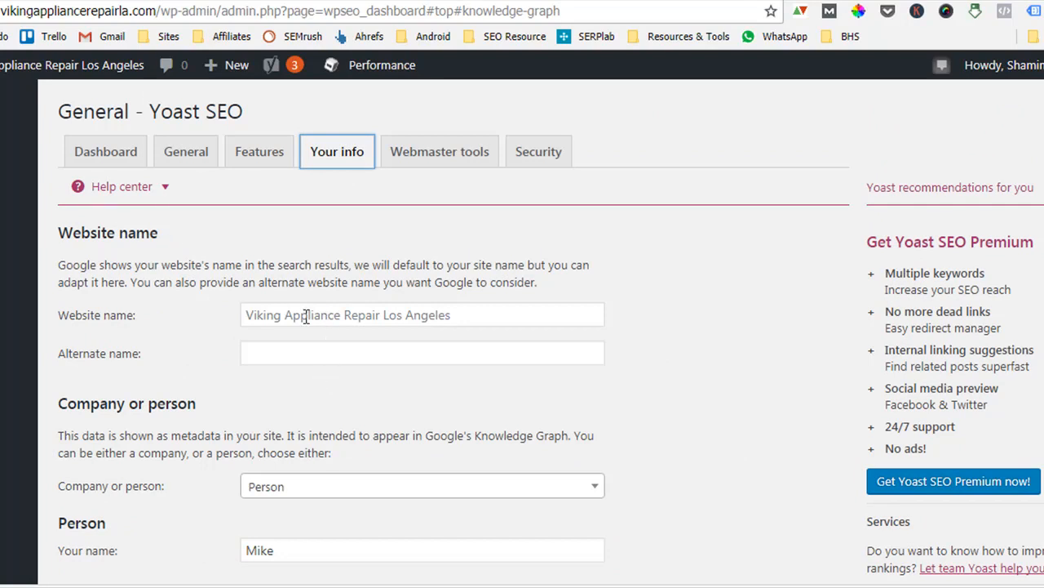
{"action": "left_click", "coordinate": [381, 315]}
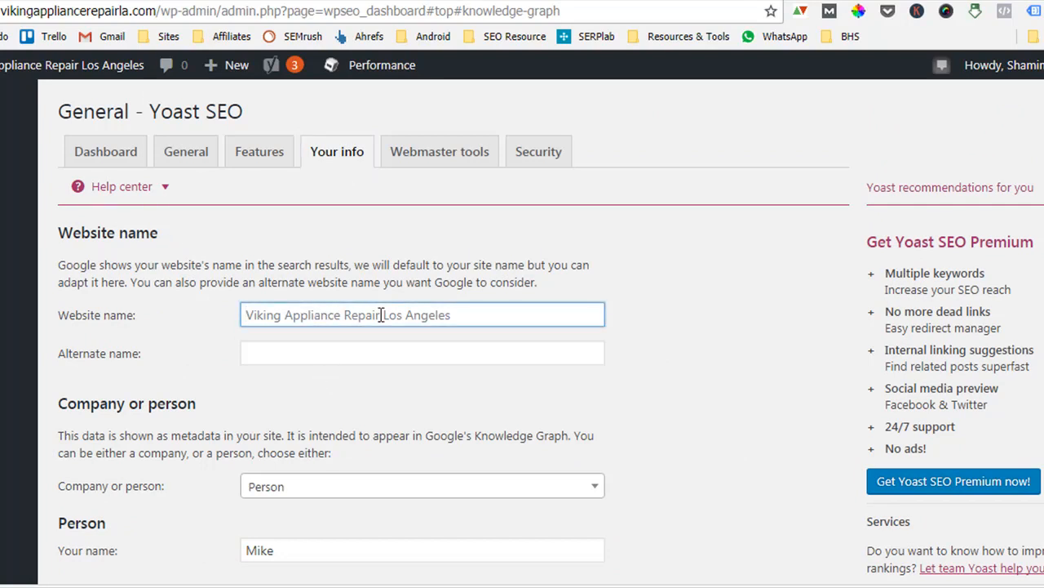
{"action": "scroll", "coordinate": [381, 315], "scroll_direction": "down", "scroll_amount": 2}
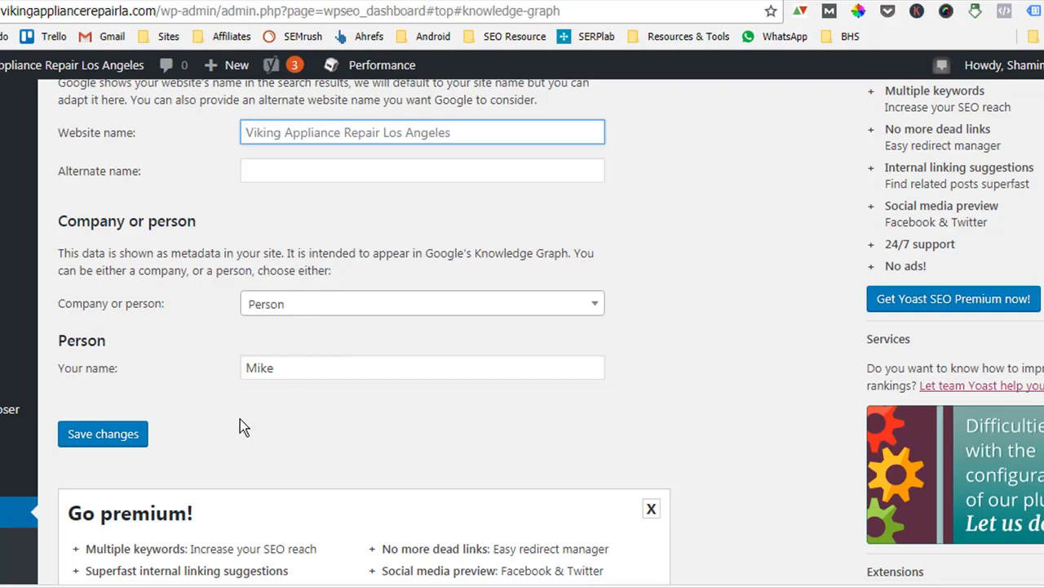
{"action": "scroll", "coordinate": [241, 421], "scroll_direction": "up", "scroll_amount": 2}
{"action": "scroll", "coordinate": [242, 421], "scroll_direction": "up", "scroll_amount": 1}
{"action": "left_click", "coordinate": [448, 152]}
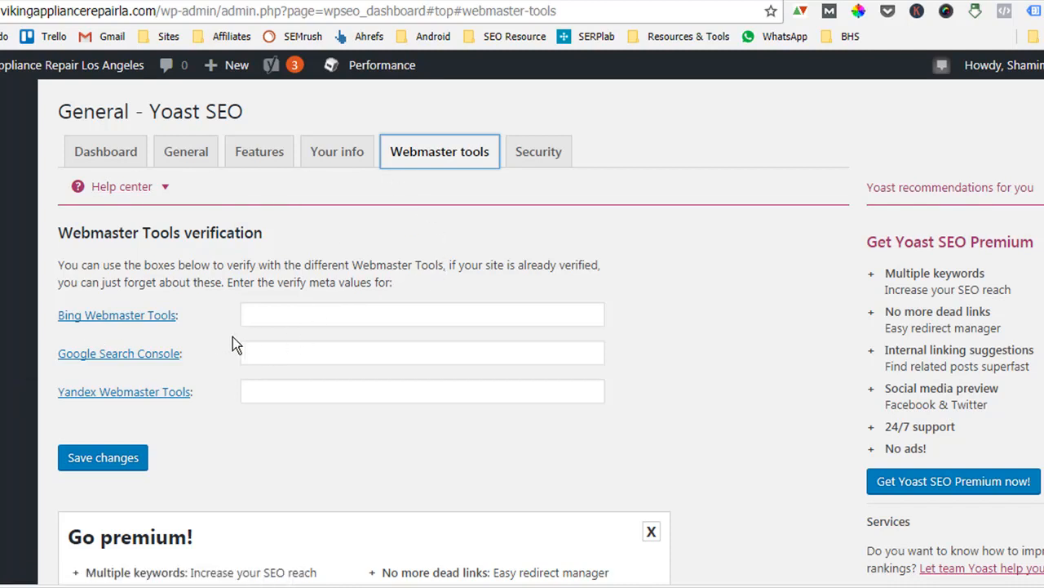
{"action": "left_click", "coordinate": [276, 317]}
{"action": "left_click", "coordinate": [306, 353]}
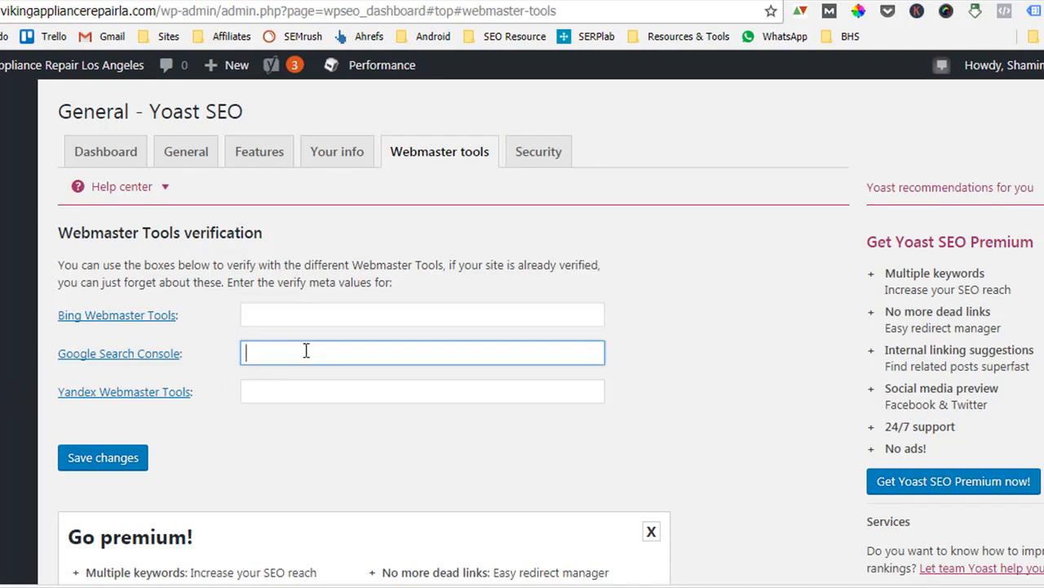
{"action": "left_click", "coordinate": [334, 393]}
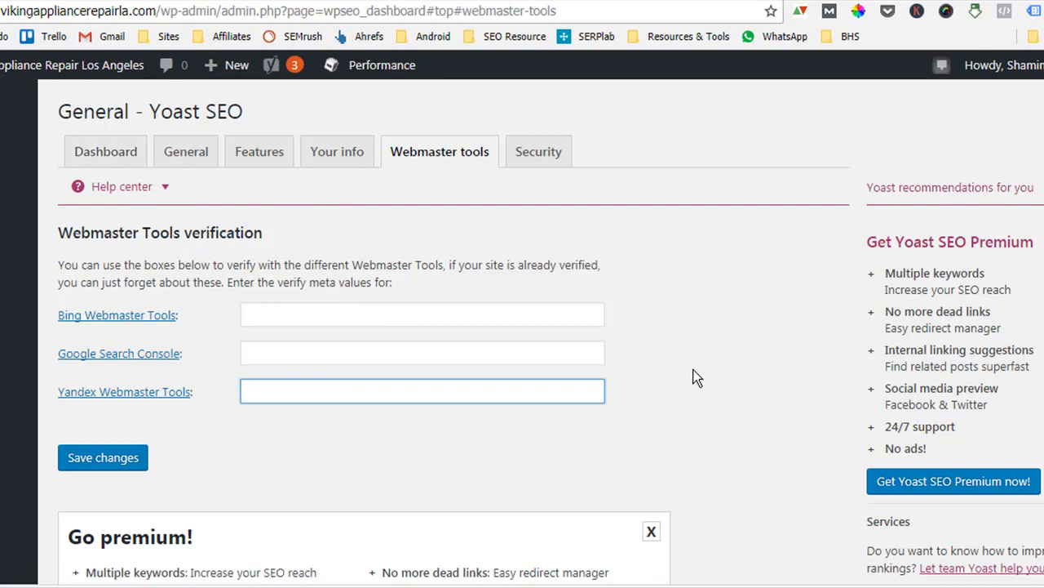
{"action": "left_click", "coordinate": [533, 170]}
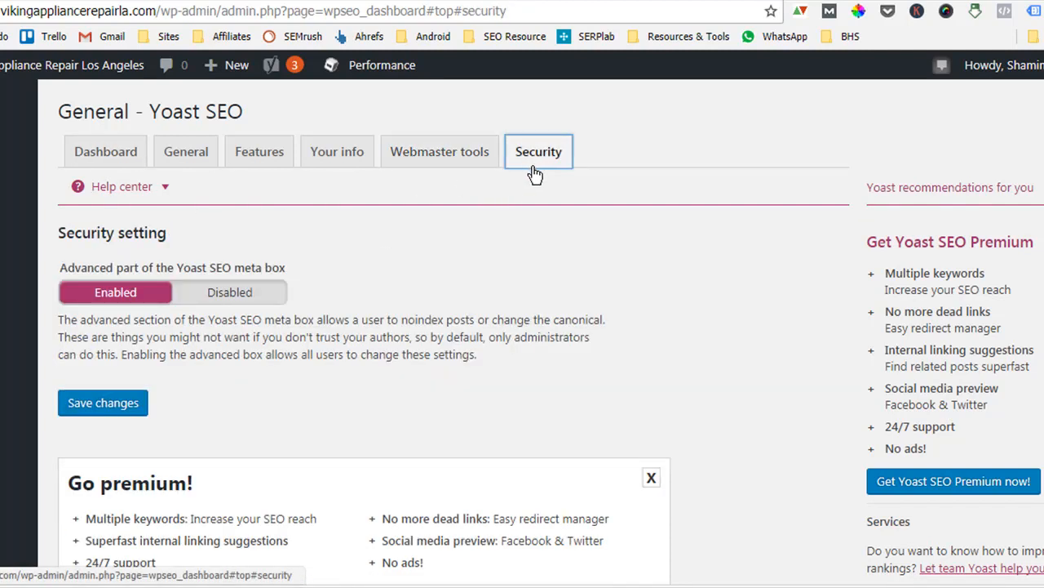
Open Yoast SEO Titles & Metas and review the title separator options on its General tab.
{"action": "left_click", "coordinate": [463, 159]}
{"action": "scroll", "coordinate": [236, 277], "scroll_direction": "down", "scroll_amount": 5}
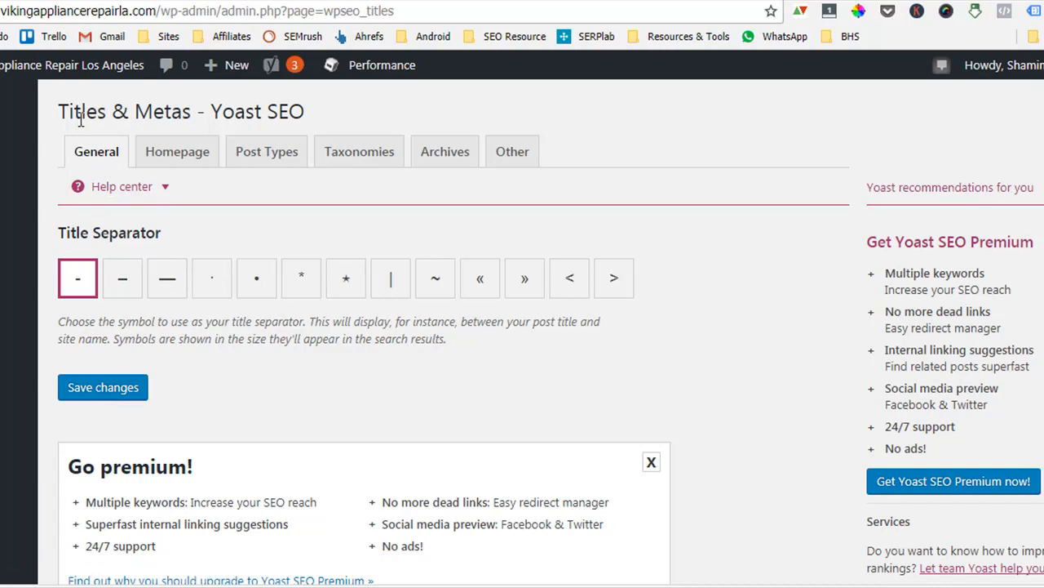
{"action": "left_click_drag", "start_coordinate": [85, 112], "coordinate": [356, 89]}
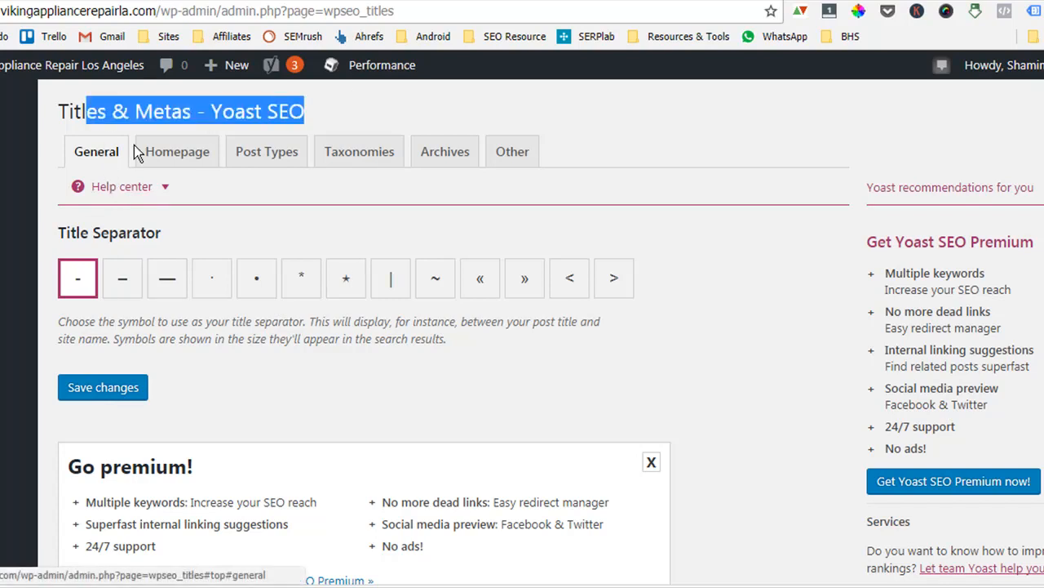
{"action": "mouse_move", "coordinate": [19, 276]}
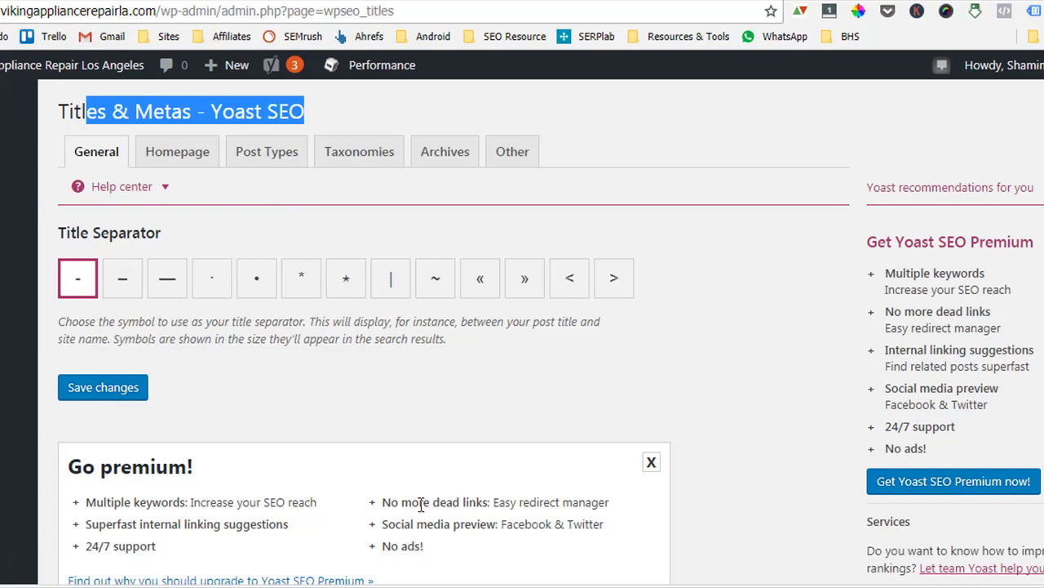
{"action": "scroll", "coordinate": [155, 517], "scroll_direction": "down", "scroll_amount": 1}
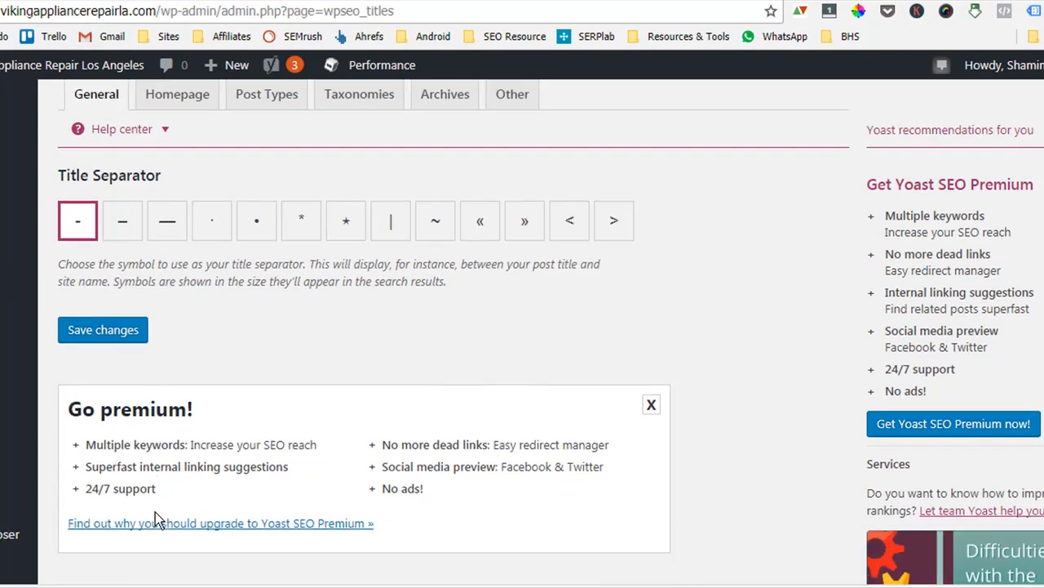
{"action": "left_click_drag", "start_coordinate": [216, 410], "coordinate": [87, 416]}
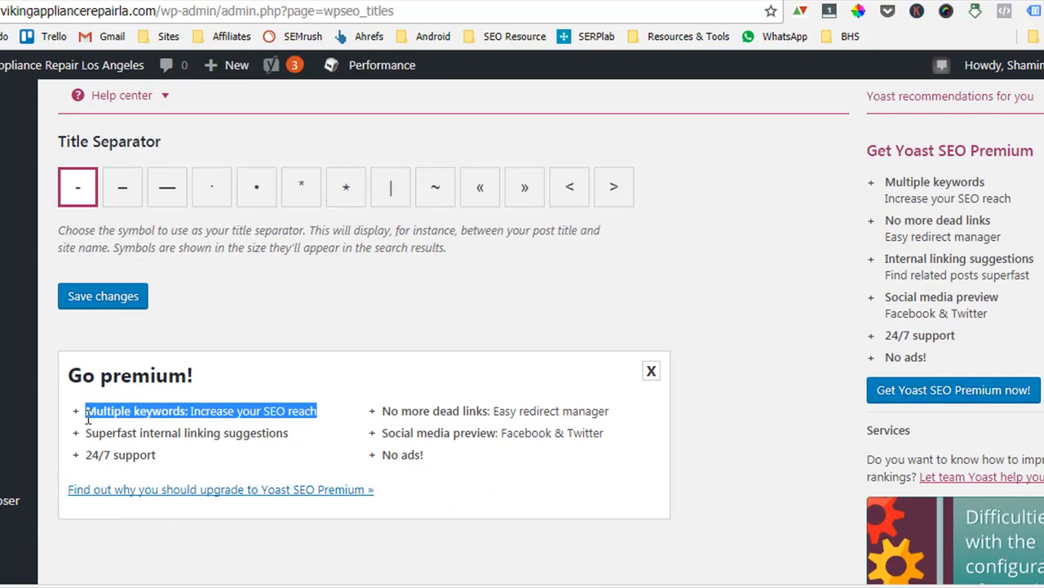
{"action": "left_click", "coordinate": [207, 416]}
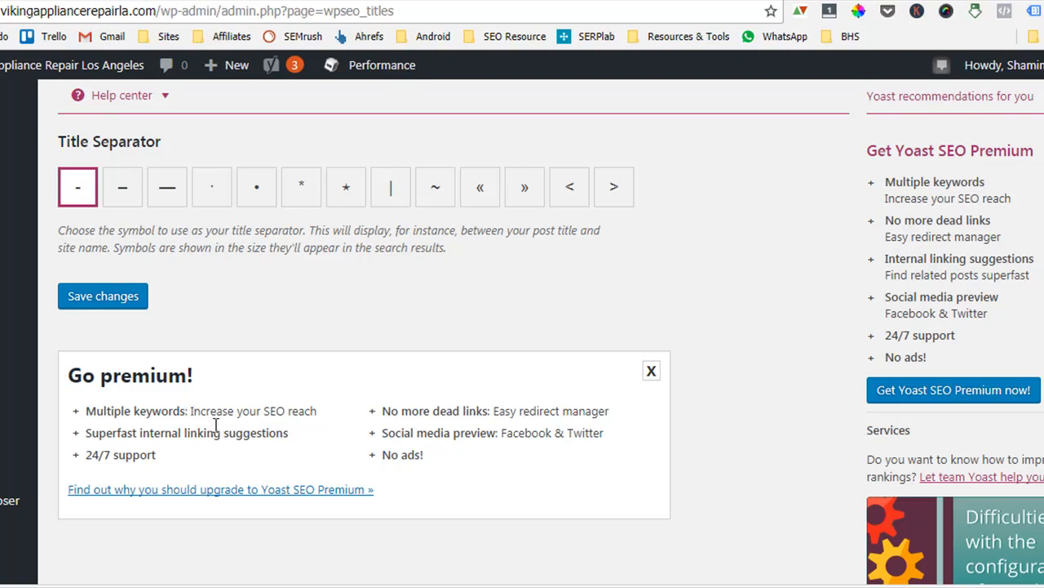
{"action": "scroll", "coordinate": [208, 412], "scroll_direction": "up", "scroll_amount": 1}
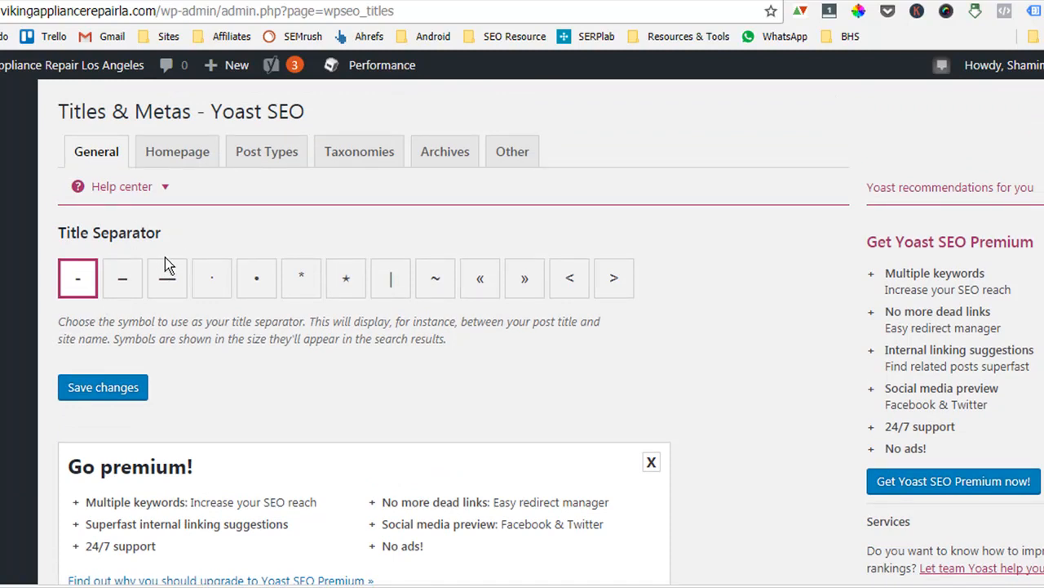
{"action": "scroll", "coordinate": [208, 474], "scroll_direction": "down", "scroll_amount": 1}
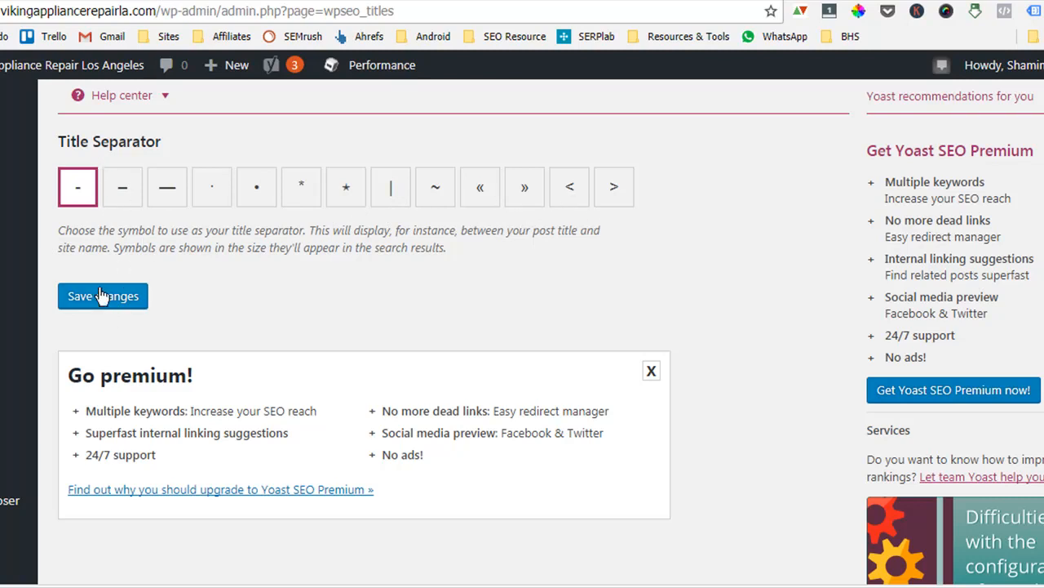
Set the title separator to the vertical bar "|" and save the changes.
{"action": "left_click", "coordinate": [394, 196]}
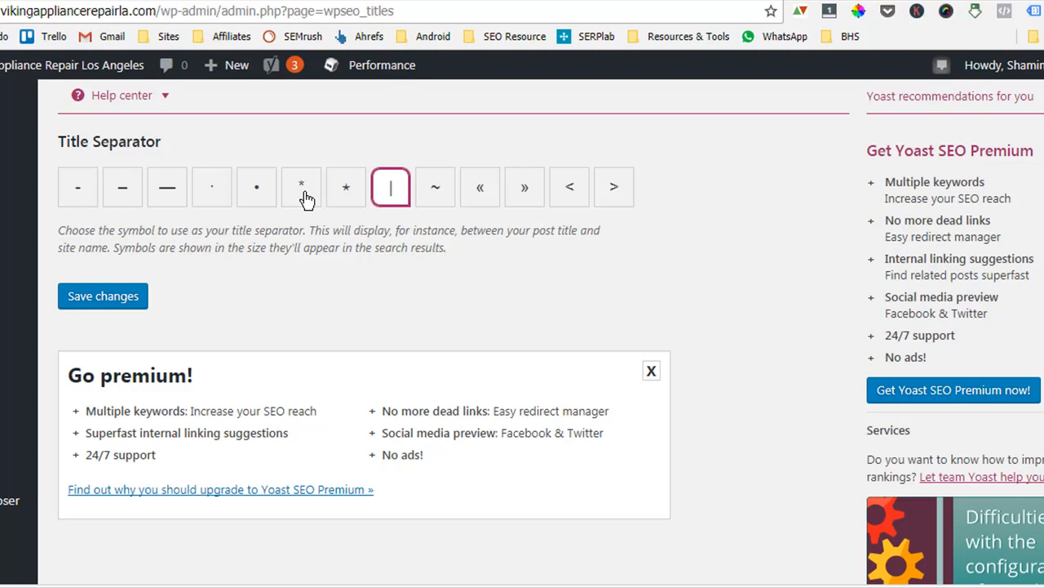
{"action": "left_click", "coordinate": [72, 191]}
{"action": "left_click", "coordinate": [386, 194]}
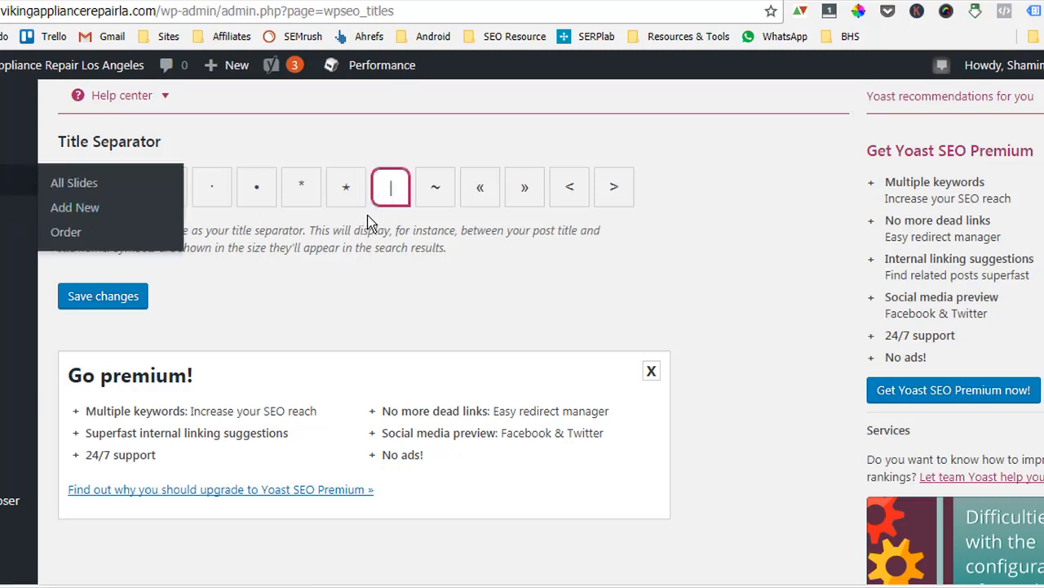
{"action": "left_click", "coordinate": [107, 309]}
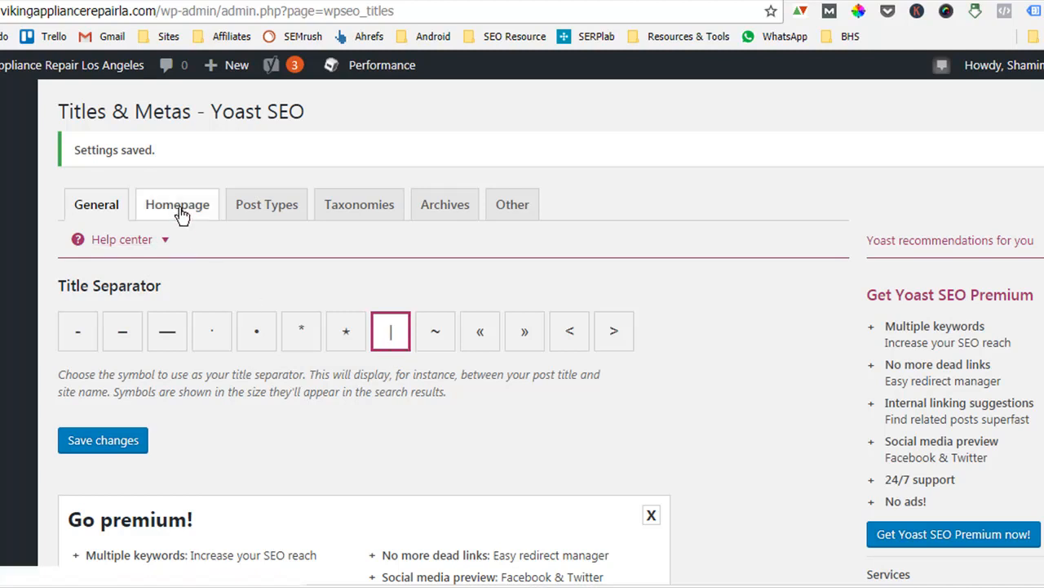
Open the Homepage tab of Titles & Metas and follow its link to edit the front page itself.
{"action": "left_click", "coordinate": [155, 209]}
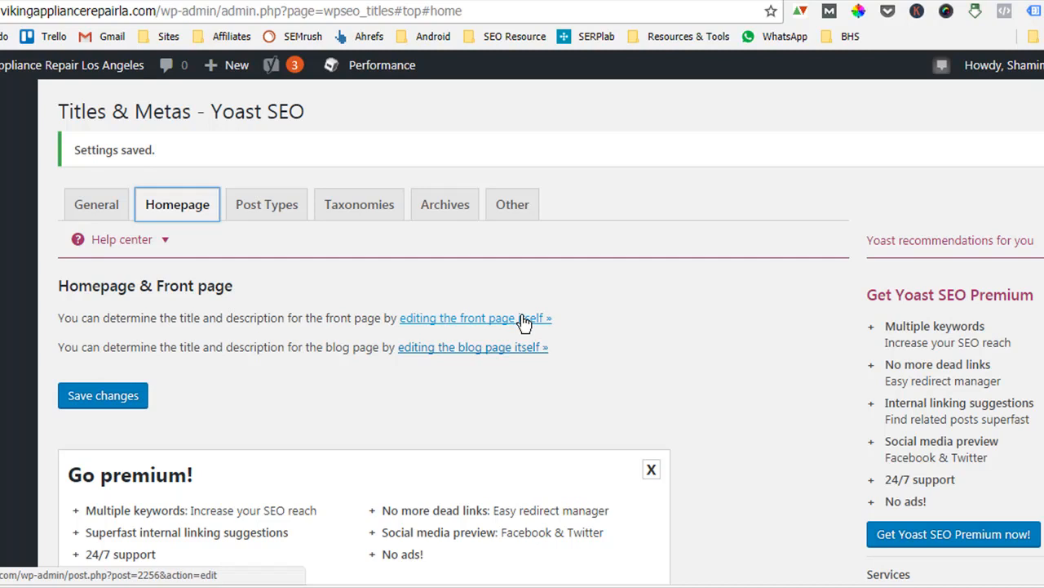
{"action": "scroll", "coordinate": [16, 392], "scroll_direction": "down", "scroll_amount": 3}
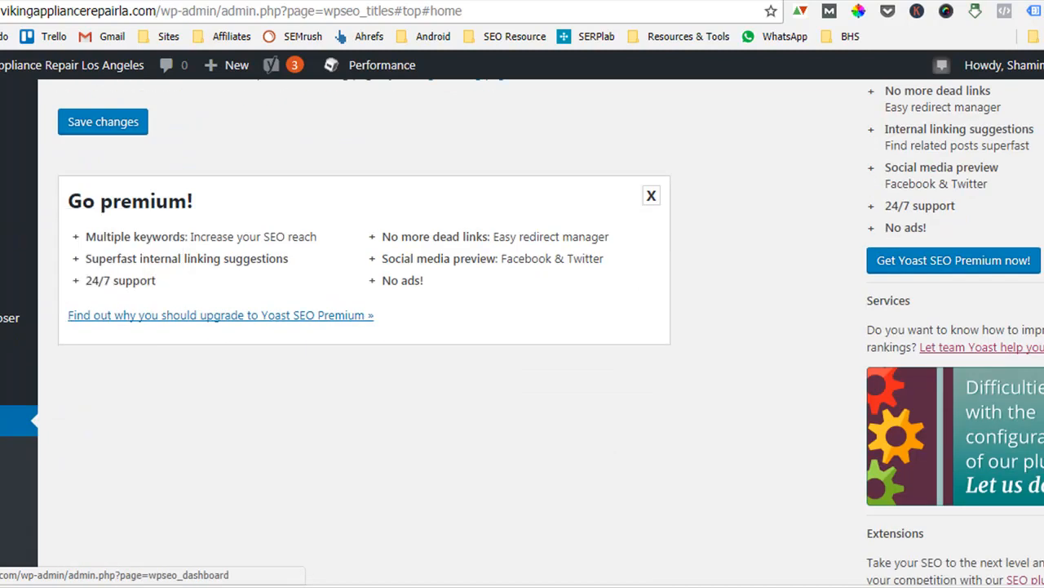
{"action": "mouse_move", "coordinate": [17, 350]}
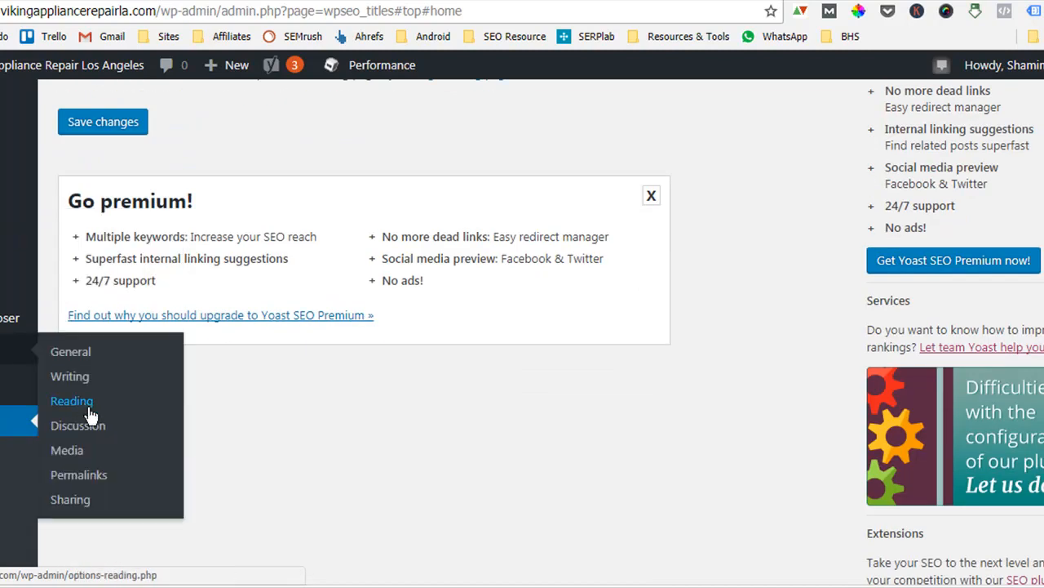
{"action": "scroll", "coordinate": [457, 413], "scroll_direction": "up", "scroll_amount": 3}
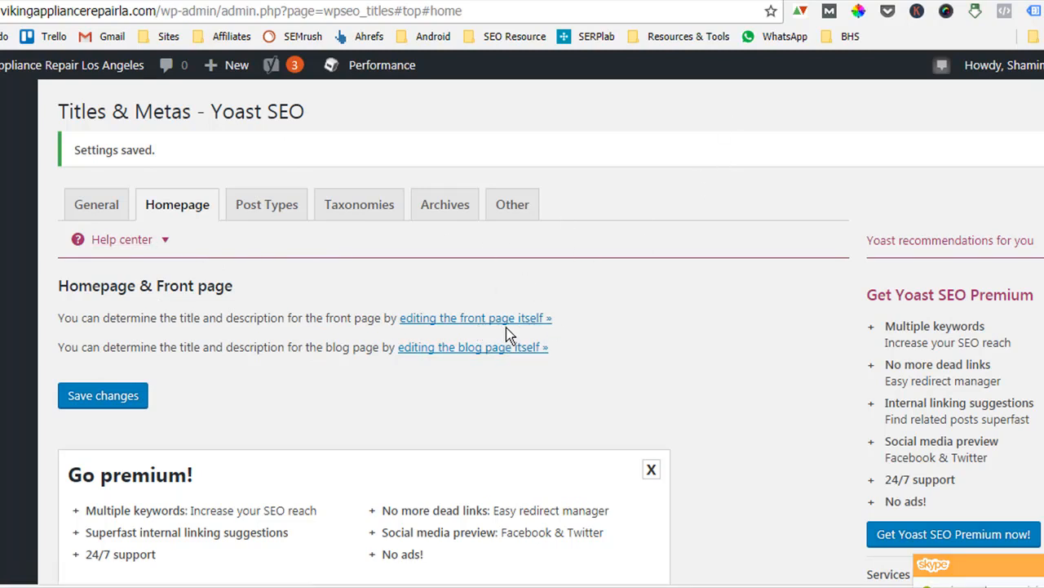
{"action": "right_click", "coordinate": [480, 327]}
{"action": "left_click", "coordinate": [491, 300]}
{"action": "right_click", "coordinate": [478, 316]}
{"action": "left_click", "coordinate": [527, 329]}
{"action": "left_click", "coordinate": [204, 0]}
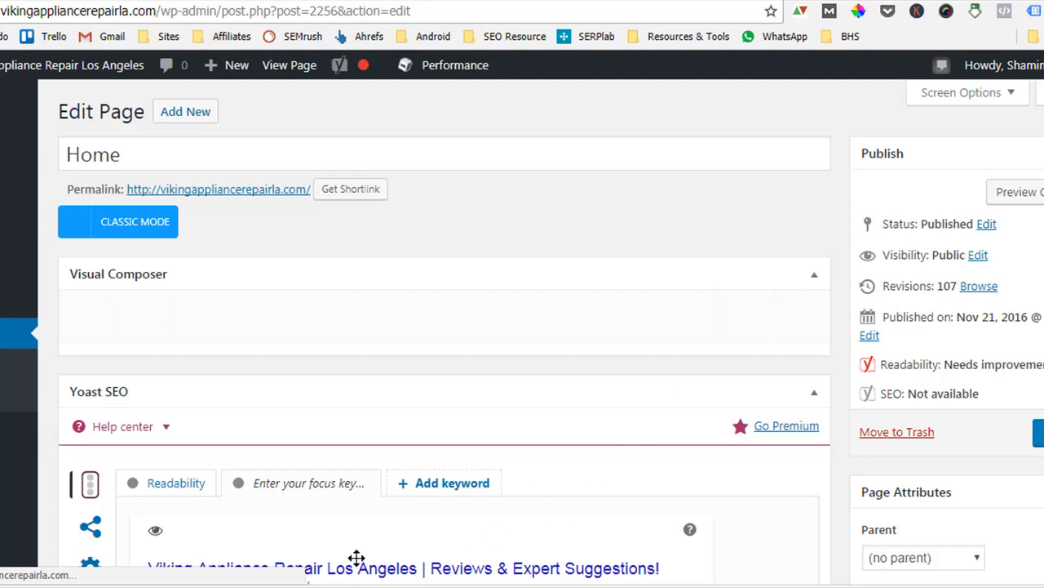
Open the snippet editor in the Home page's Yoast SEO box and review its SEO title and meta description.
{"action": "scroll", "coordinate": [703, 449], "scroll_direction": "down", "scroll_amount": 5}
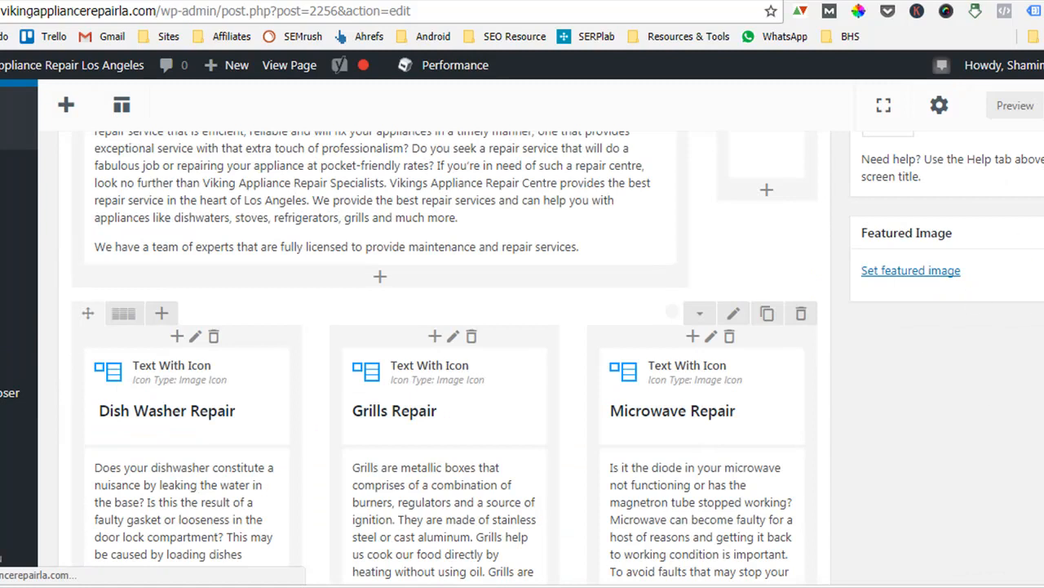
{"action": "scroll", "coordinate": [449, 367], "scroll_direction": "down", "scroll_amount": 1}
{"action": "scroll", "coordinate": [449, 367], "scroll_direction": "down", "scroll_amount": 20}
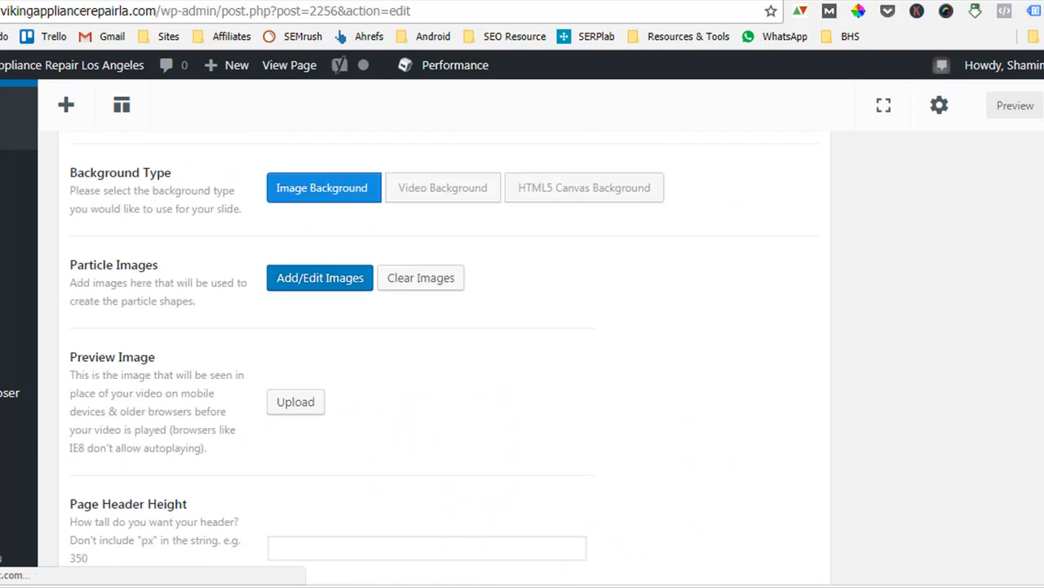
{"action": "scroll", "coordinate": [441, 301], "scroll_direction": "down", "scroll_amount": 10}
{"action": "scroll", "coordinate": [441, 301], "scroll_direction": "up", "scroll_amount": 3}
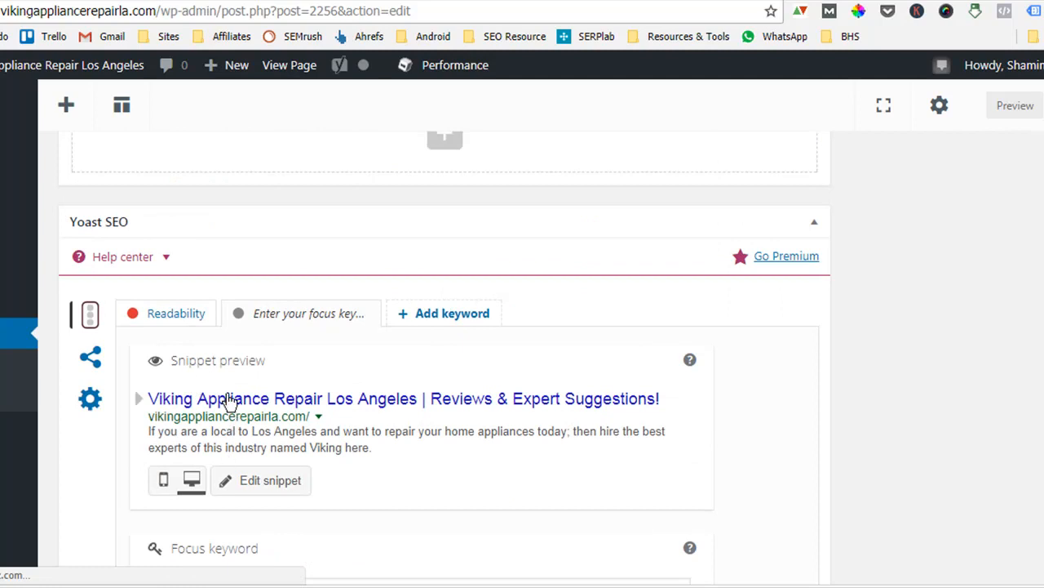
{"action": "left_click", "coordinate": [245, 480]}
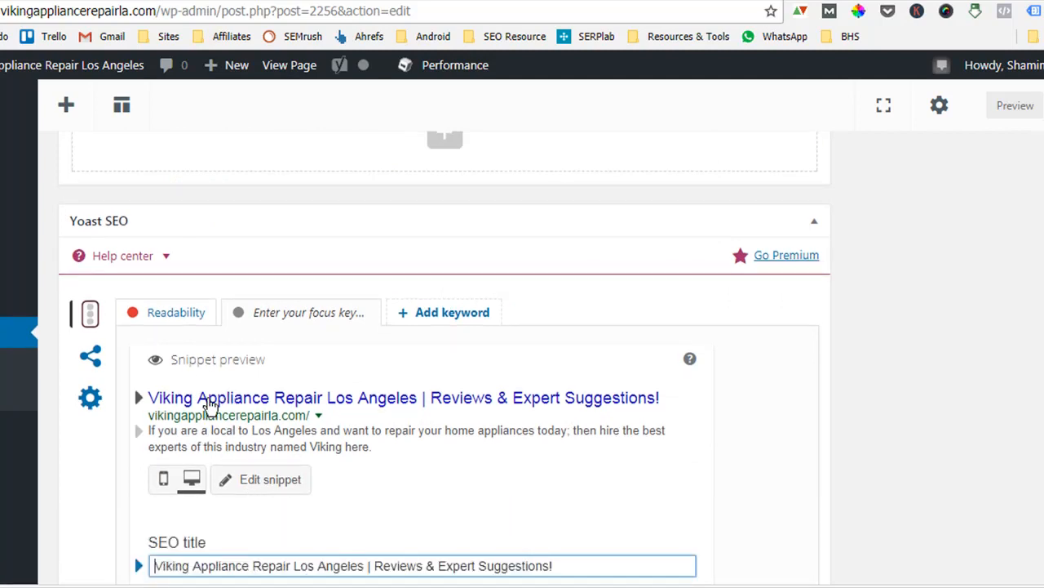
{"action": "scroll", "coordinate": [245, 416], "scroll_direction": "down", "scroll_amount": 3}
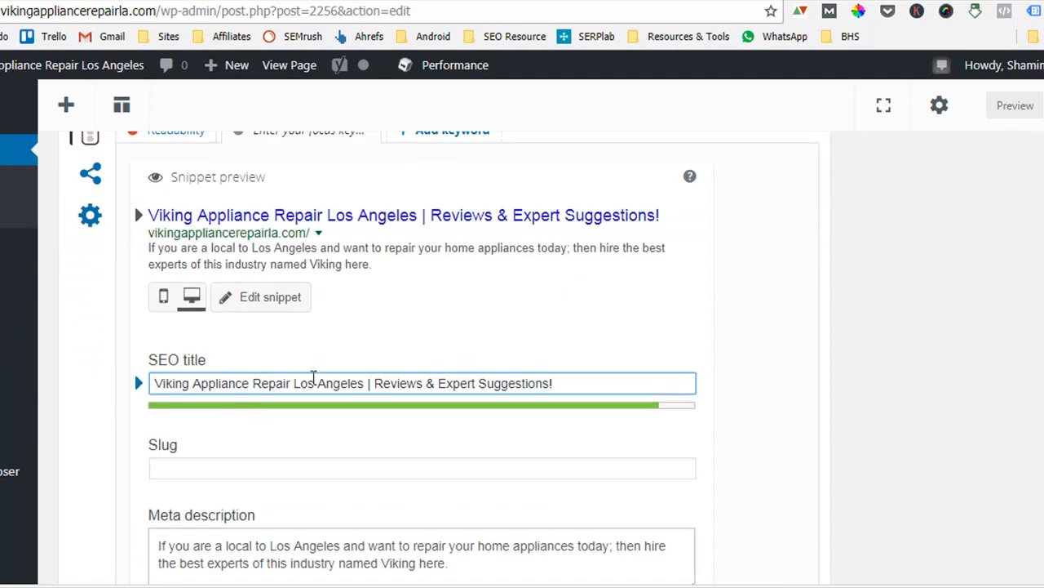
{"action": "left_click_drag", "start_coordinate": [577, 378], "coordinate": [137, 383]}
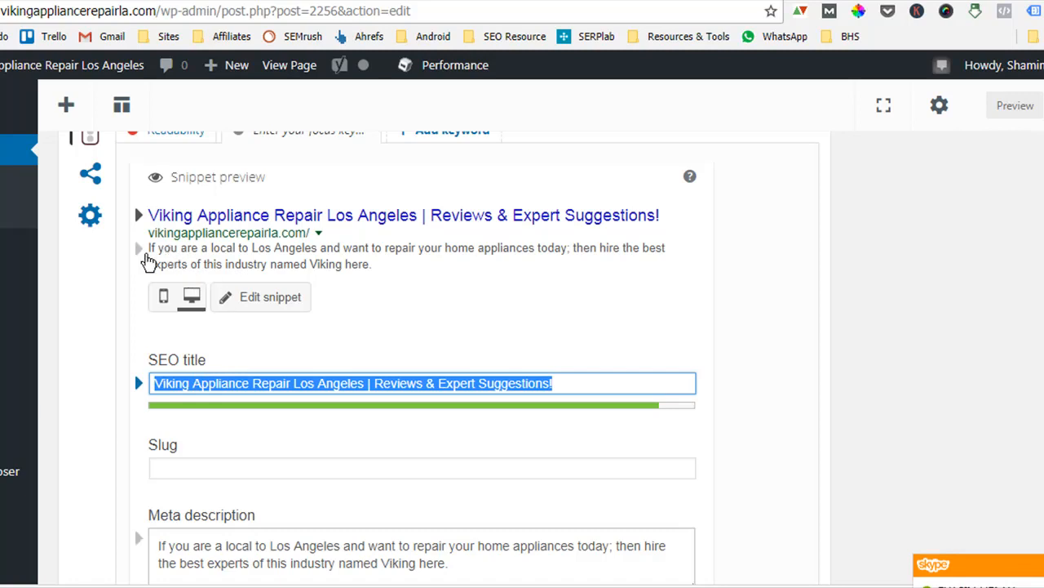
{"action": "left_click", "coordinate": [137, 255]}
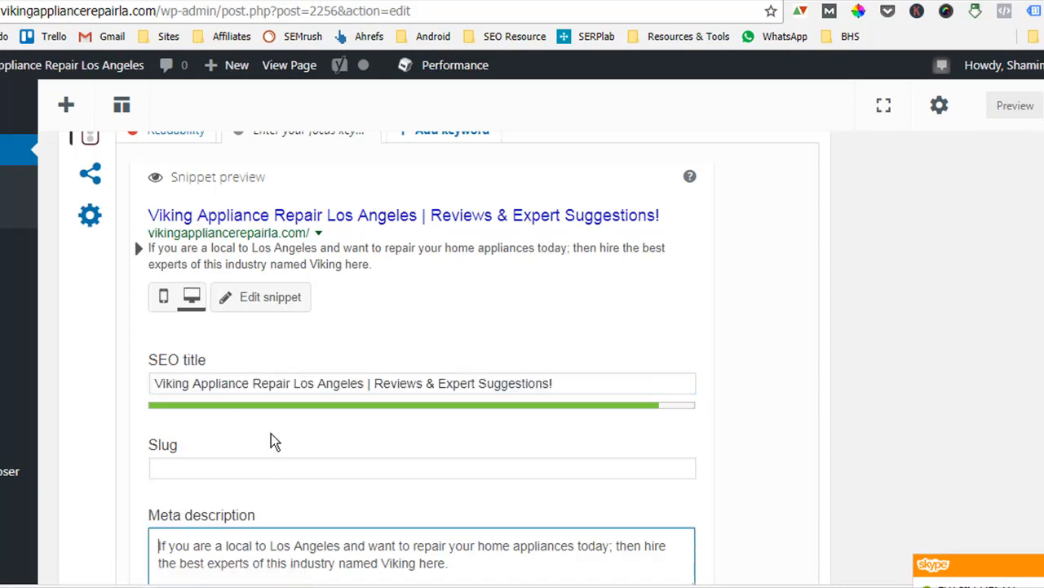
{"action": "scroll", "coordinate": [274, 440], "scroll_direction": "down", "scroll_amount": 2}
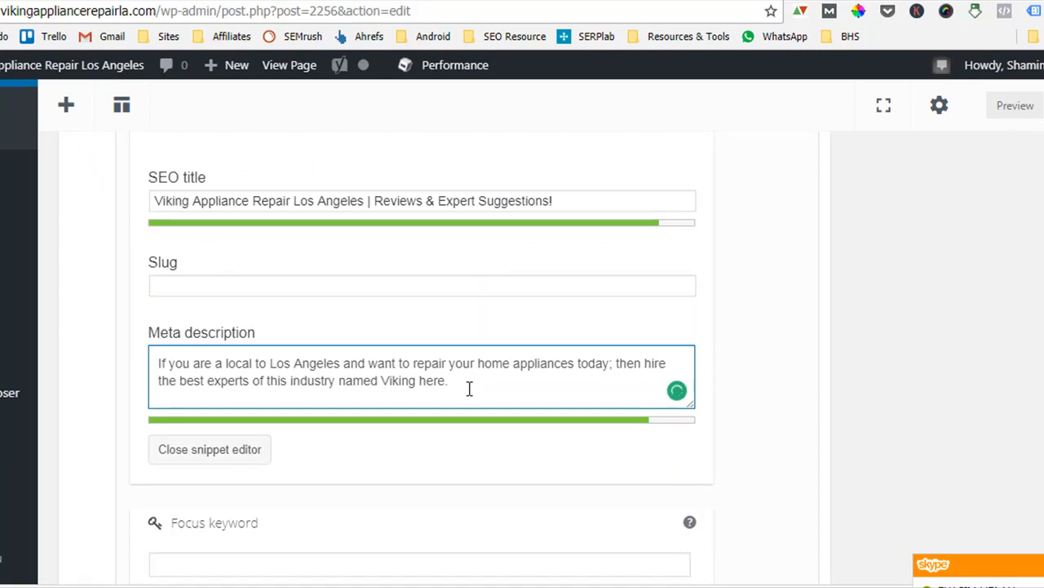
{"action": "left_click_drag", "start_coordinate": [466, 389], "coordinate": [149, 357]}
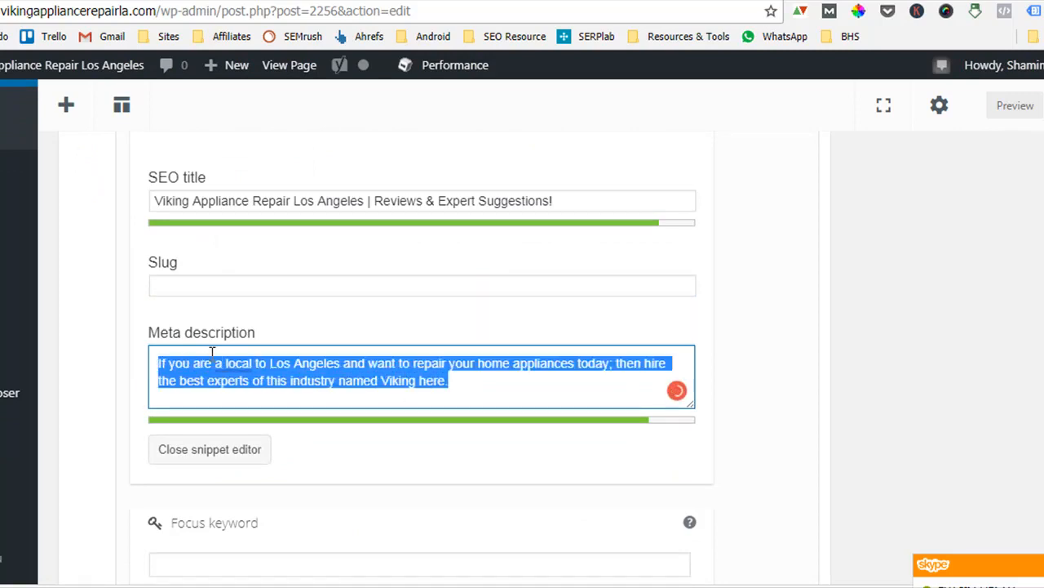
{"action": "mouse_move", "coordinate": [255, 363]}
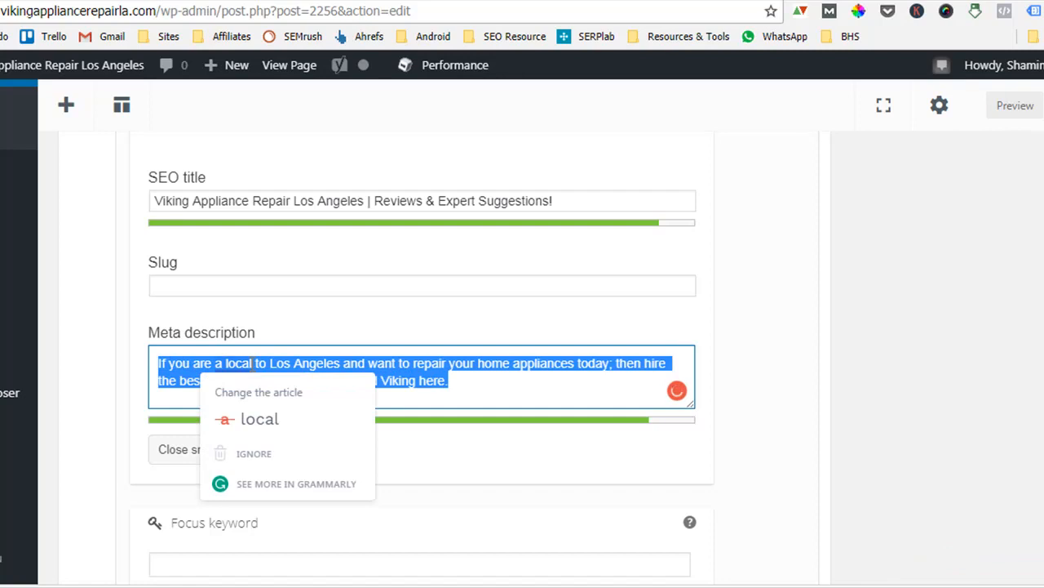
{"action": "left_click", "coordinate": [906, 267]}
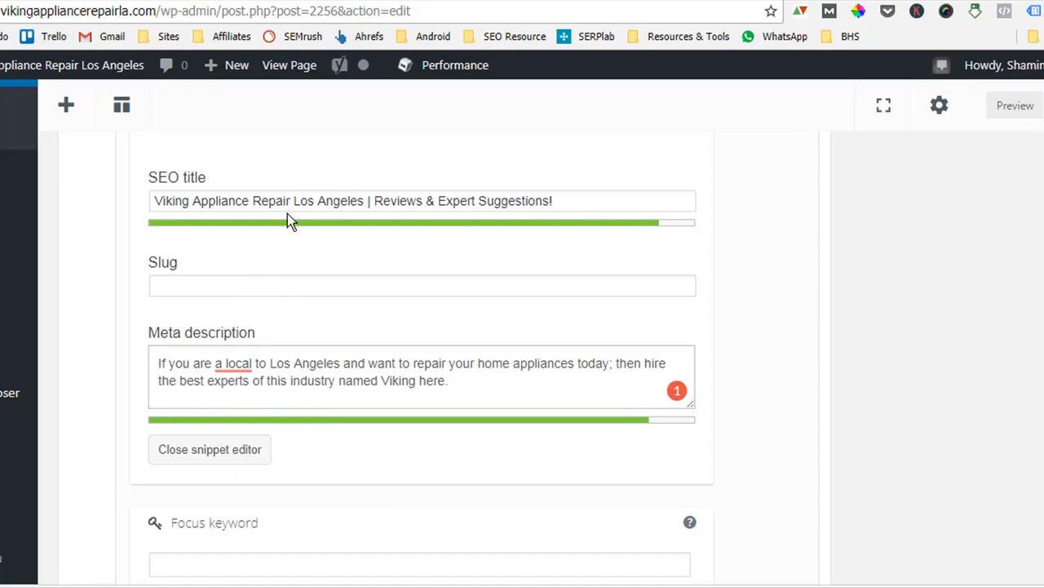
{"action": "left_click_drag", "start_coordinate": [596, 204], "coordinate": [276, 194]}
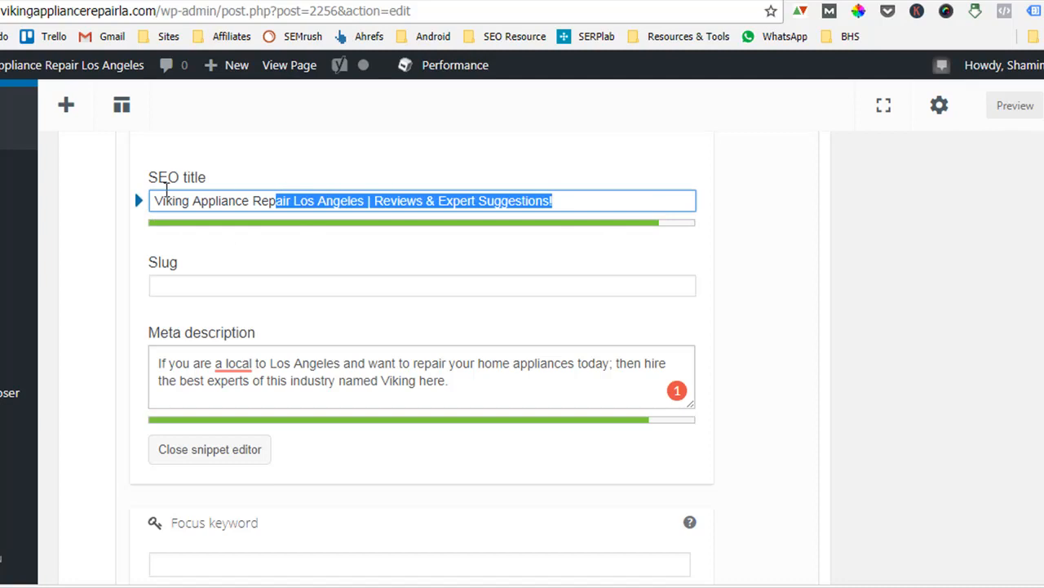
{"action": "left_click_drag", "start_coordinate": [135, 189], "coordinate": [143, 192]}
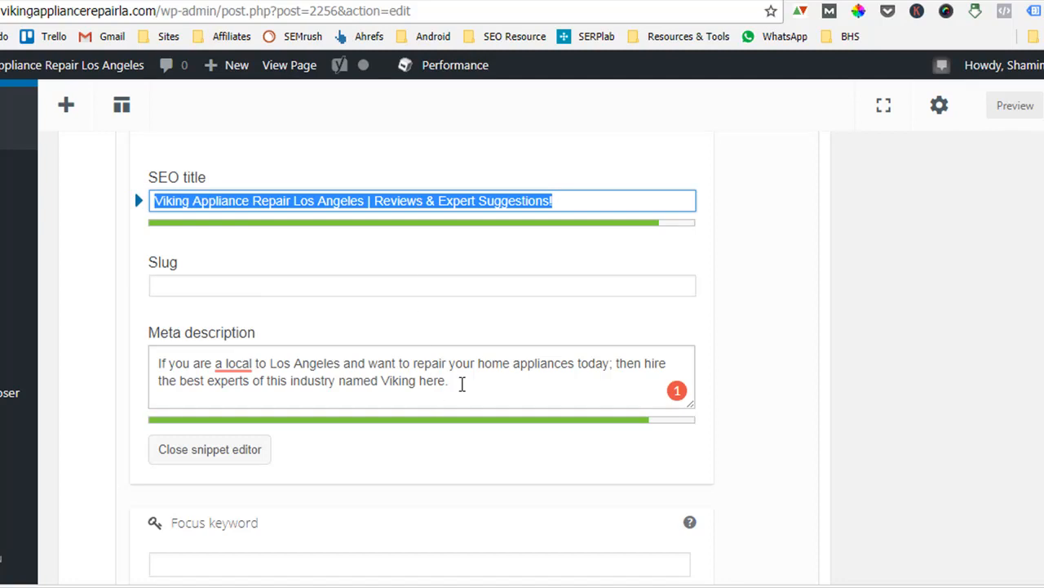
{"action": "left_click_drag", "start_coordinate": [461, 383], "coordinate": [92, 342]}
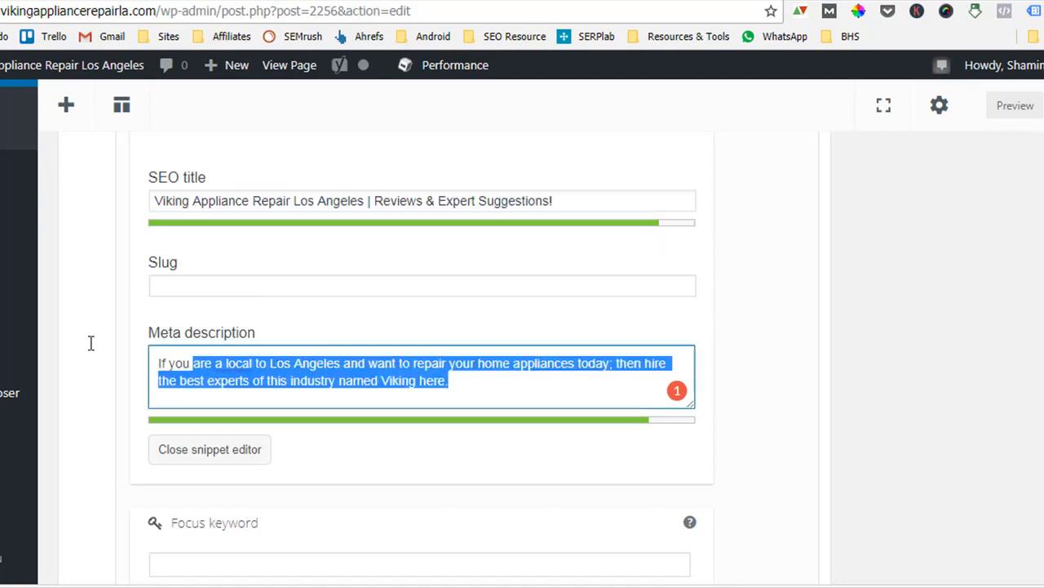
Append test characters to the end of the SEO title and delete them again.
{"action": "left_click", "coordinate": [585, 208]}
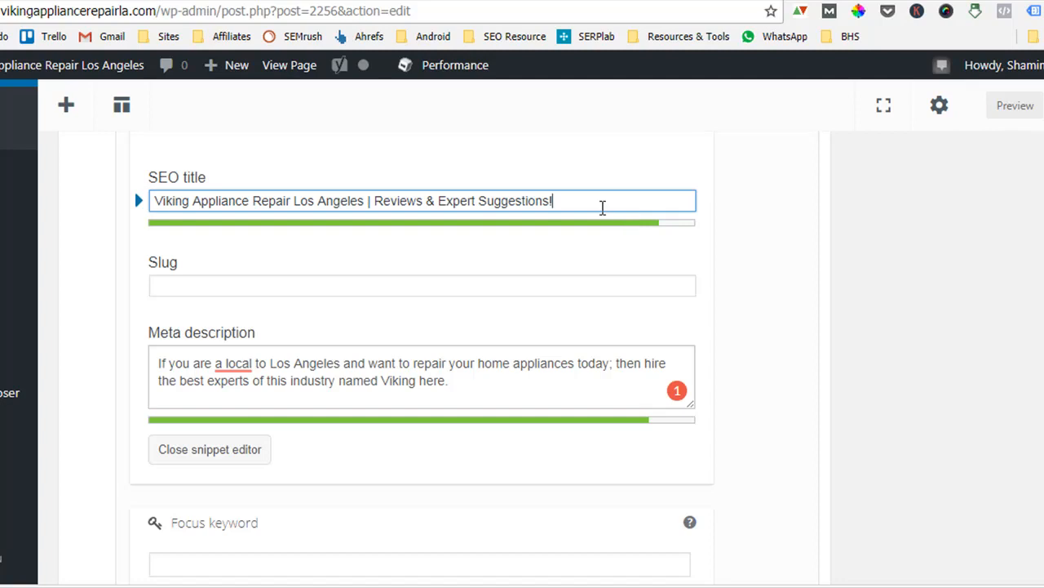
{"action": "type", "text": "hhhhh"}
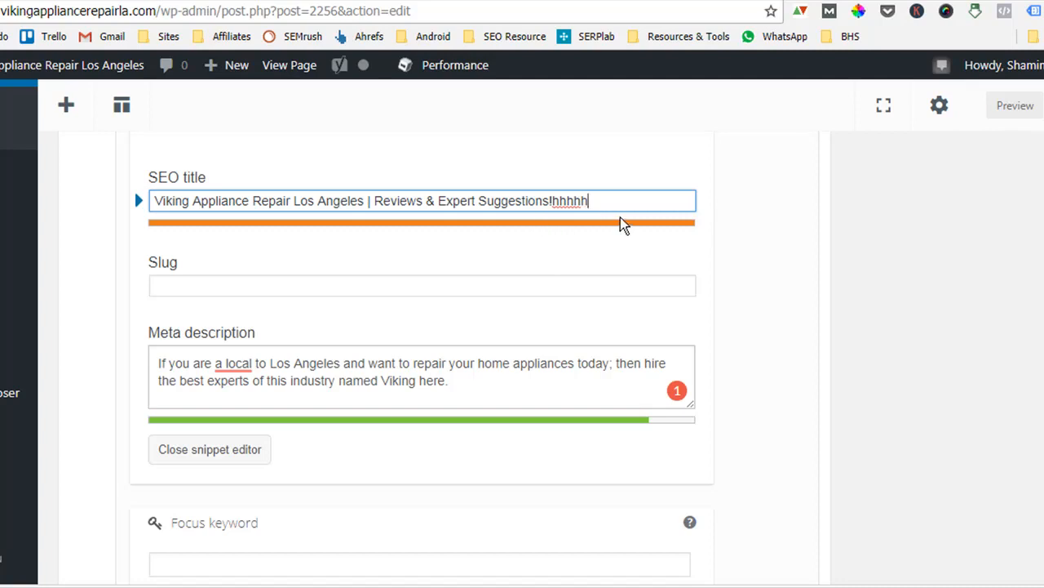
{"action": "type", "text": "hhh"}
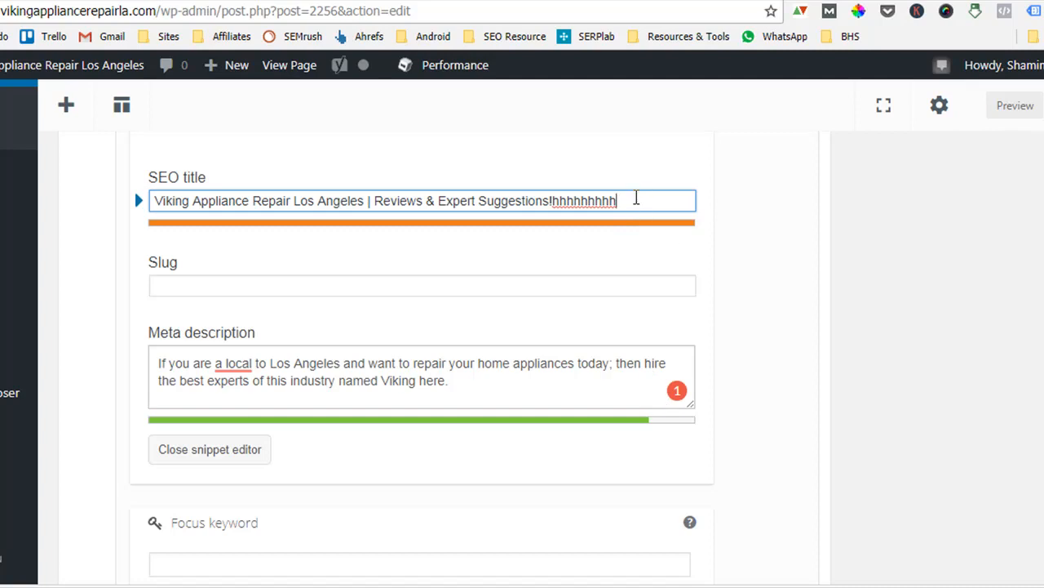
{"action": "key", "text": "BackSpace"}
{"action": "key", "text": "BackSpace"}
{"action": "key", "text": "BackSpace"}
{"action": "key", "text": "BackSpace"}
{"action": "key", "text": "BackSpace"}
{"action": "key", "text": "BackSpace"}
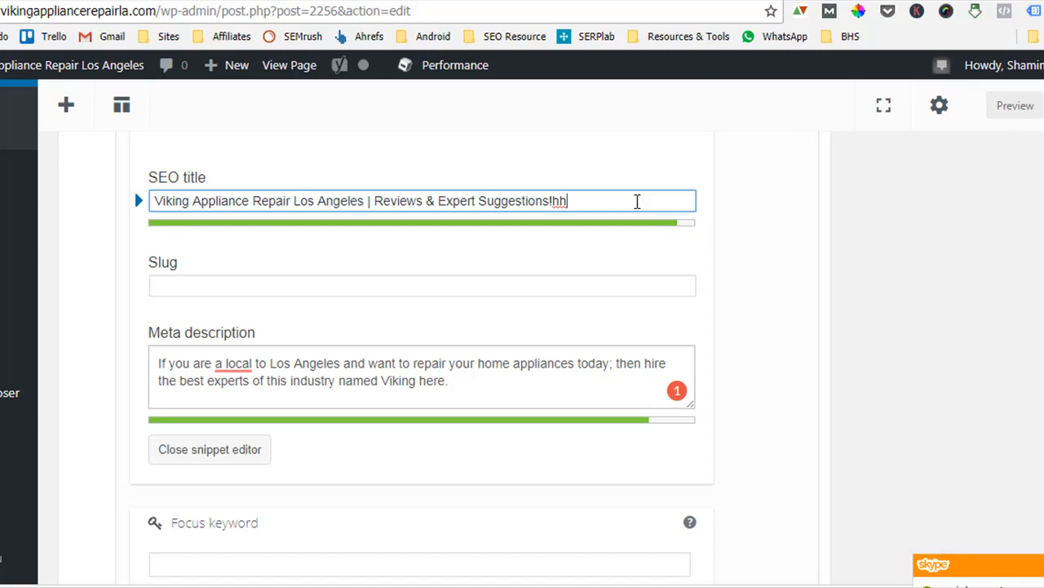
{"action": "key", "text": "BackSpace"}
{"action": "key", "text": "BackSpace"}
{"action": "type", "text": "hjgjgjj"}
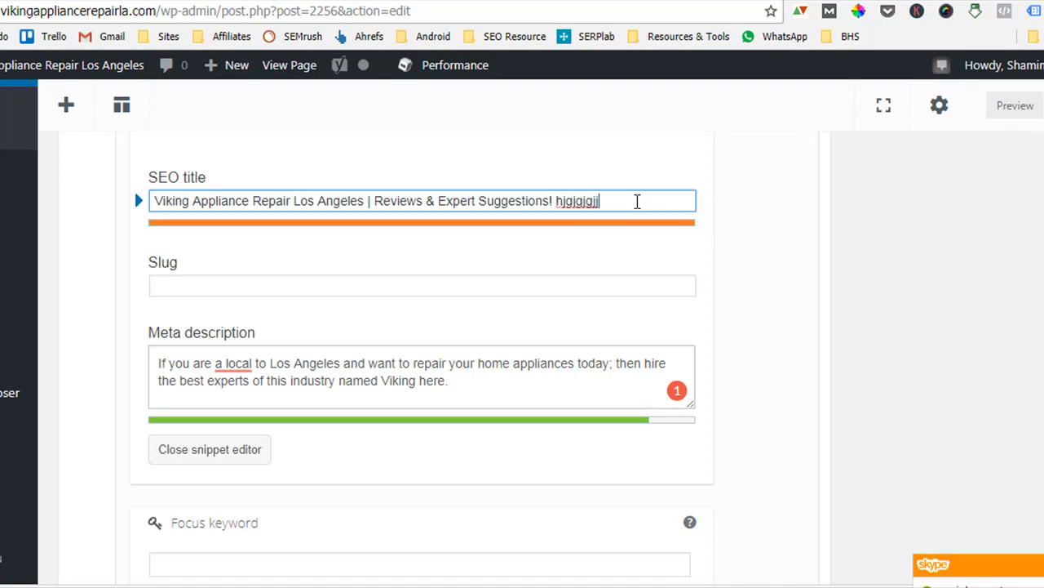
{"action": "key", "text": "BackSpace"}
{"action": "key", "text": "BackSpace"}
{"action": "key", "text": "BackSpace"}
{"action": "key", "text": "BackSpace"}
{"action": "key", "text": "BackSpace"}
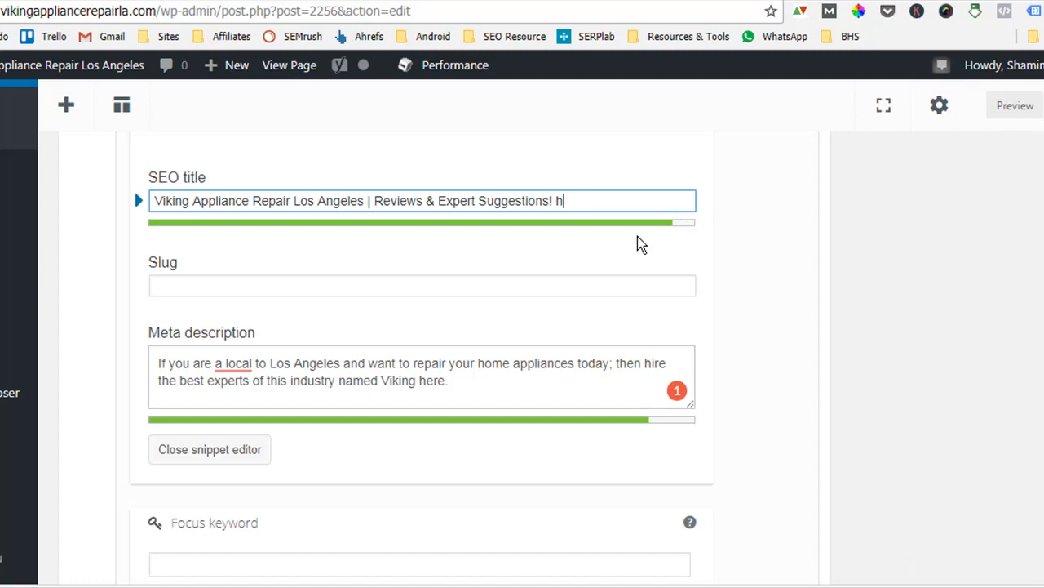
{"action": "key", "text": "BackSpace"}
{"action": "left_click", "coordinate": [483, 379]}
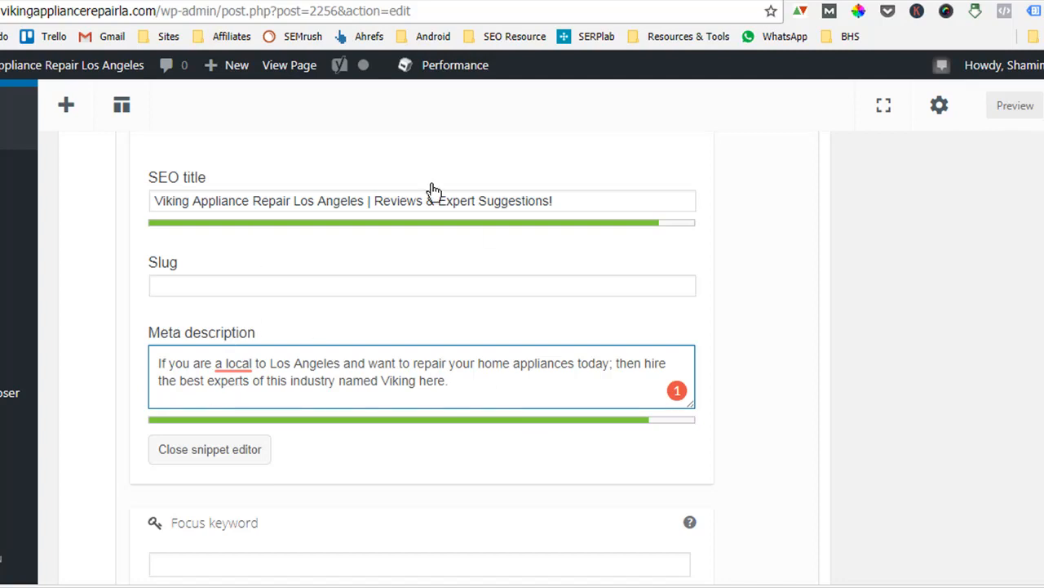
Return to the Yoast SEO Titles & Metas settings page.
{"action": "scroll", "coordinate": [664, 231], "scroll_direction": "up", "scroll_amount": 10}
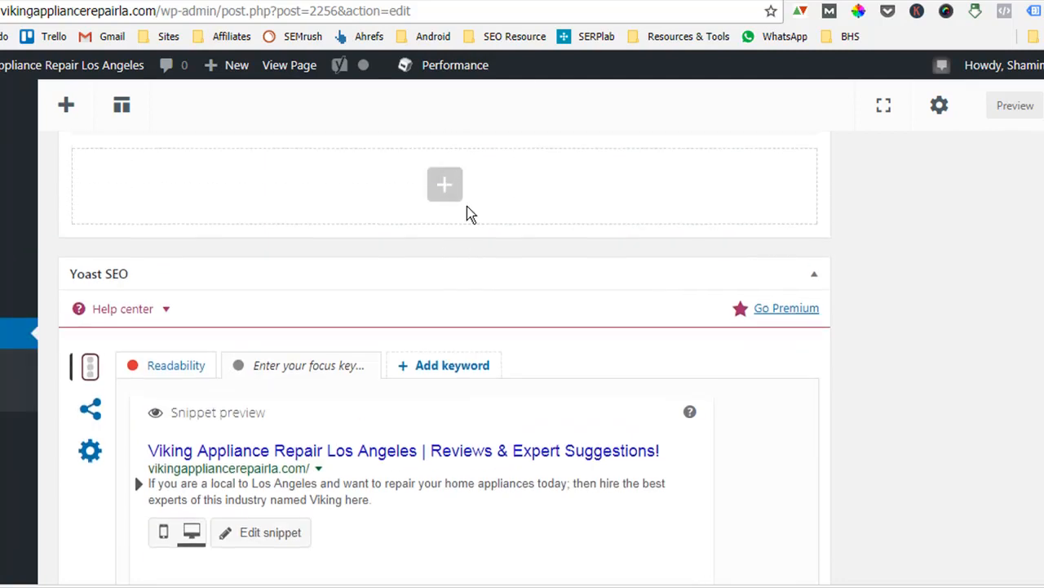
{"action": "scroll", "coordinate": [462, 215], "scroll_direction": "up", "scroll_amount": 1}
{"action": "scroll", "coordinate": [503, 301], "scroll_direction": "down", "scroll_amount": 10}
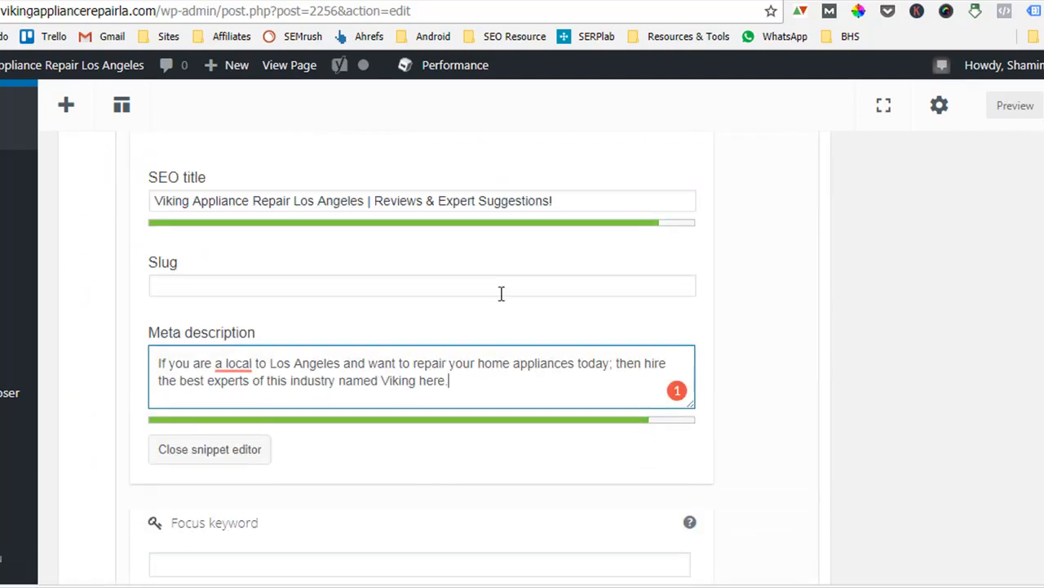
{"action": "scroll", "coordinate": [497, 281], "scroll_direction": "up", "scroll_amount": 1}
{"action": "left_click", "coordinate": [486, 292]}
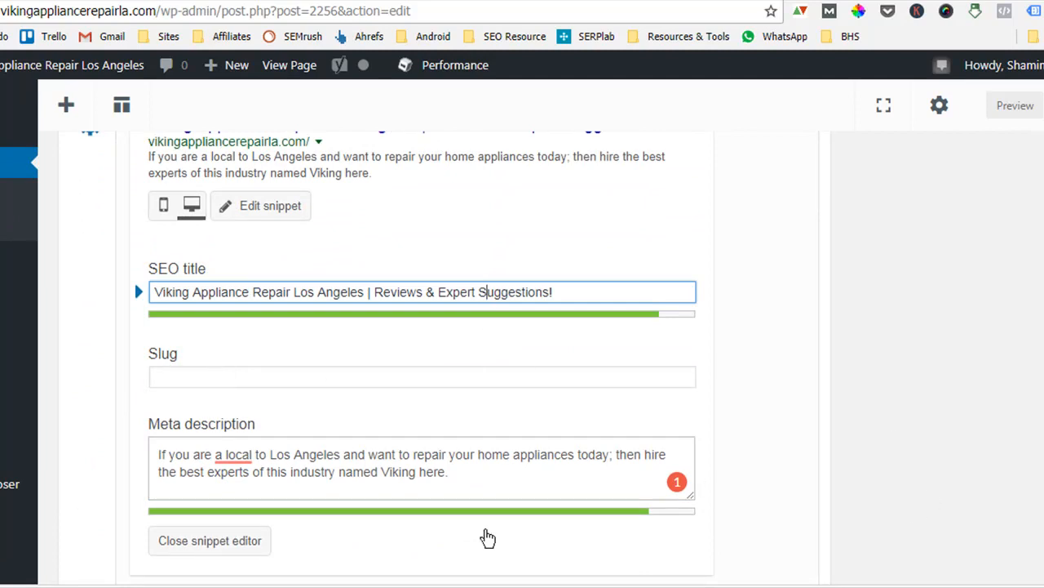
{"action": "scroll", "coordinate": [550, 374], "scroll_direction": "down", "scroll_amount": 1}
{"action": "scroll", "coordinate": [550, 365], "scroll_direction": "up", "scroll_amount": 15}
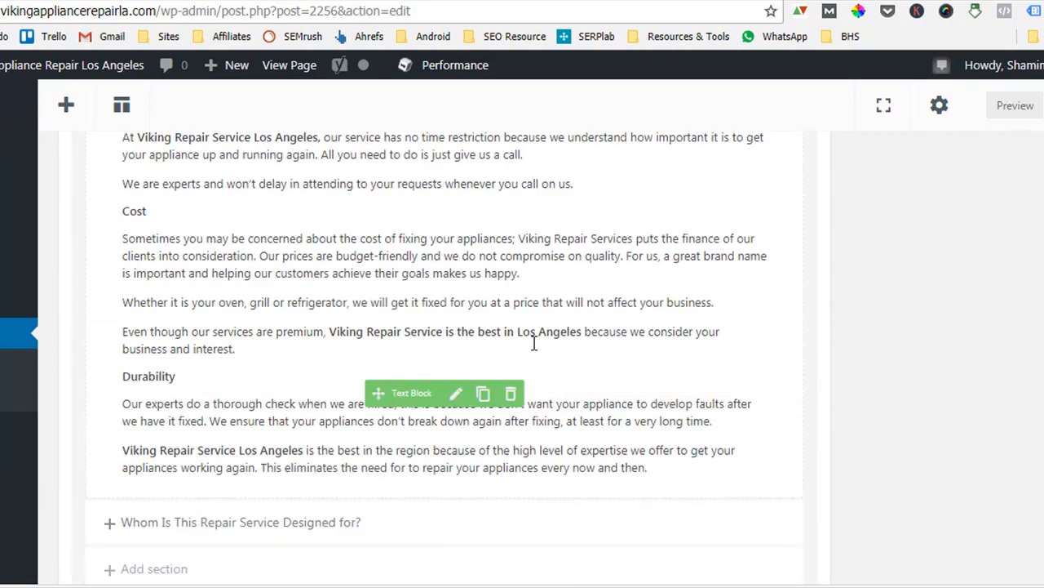
{"action": "scroll", "coordinate": [532, 343], "scroll_direction": "up", "scroll_amount": 10}
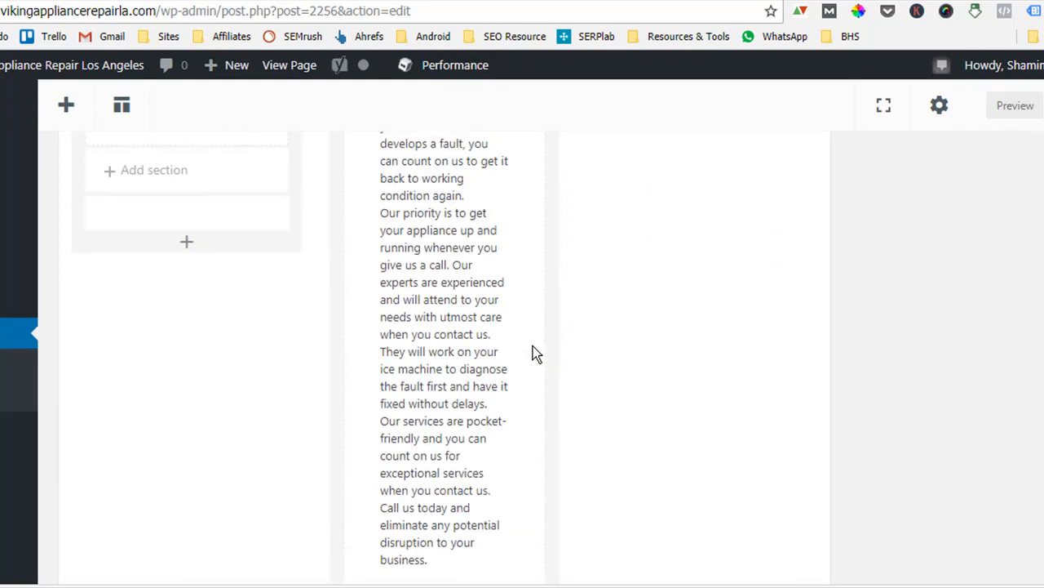
{"action": "scroll", "coordinate": [444, 359], "scroll_direction": "down", "scroll_amount": 10}
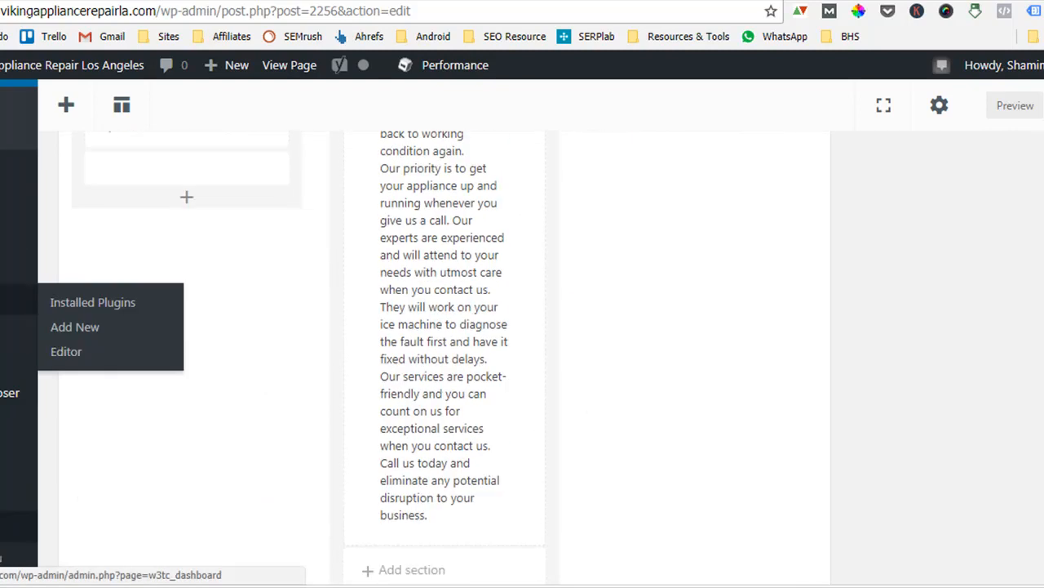
{"action": "scroll", "coordinate": [84, 372], "scroll_direction": "down", "scroll_amount": 5}
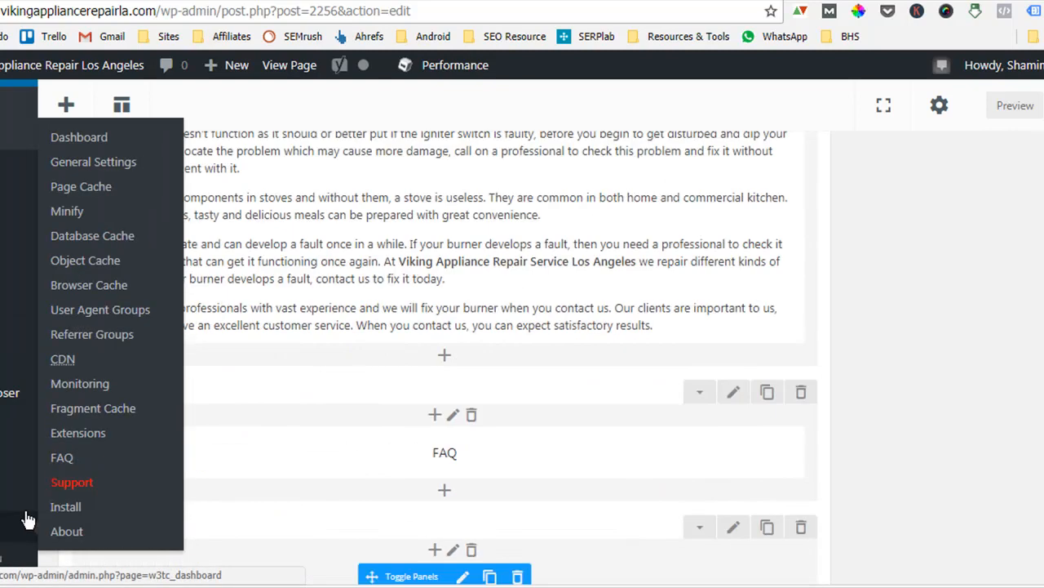
{"action": "mouse_move", "coordinate": [84, 372]}
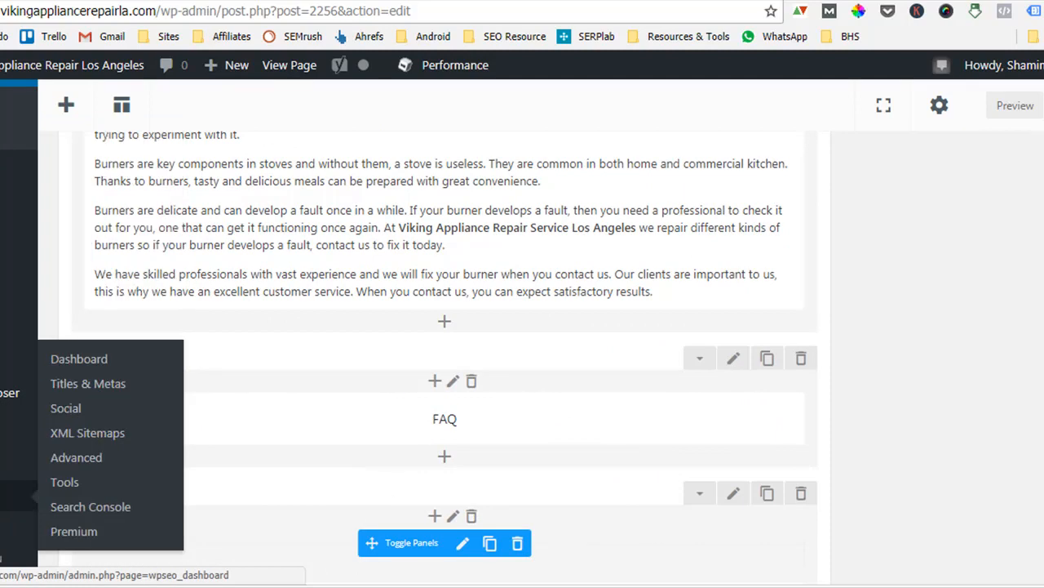
{"action": "left_click", "coordinate": [85, 382]}
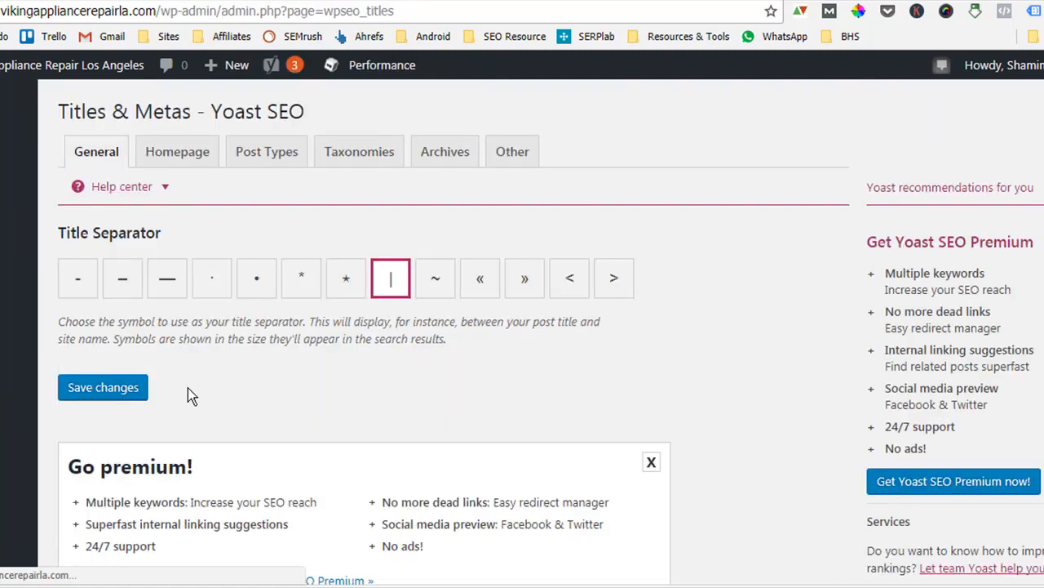
Open the Post Types tab of the Titles & Metas settings.
{"action": "scroll", "coordinate": [191, 333], "scroll_direction": "down", "scroll_amount": 5}
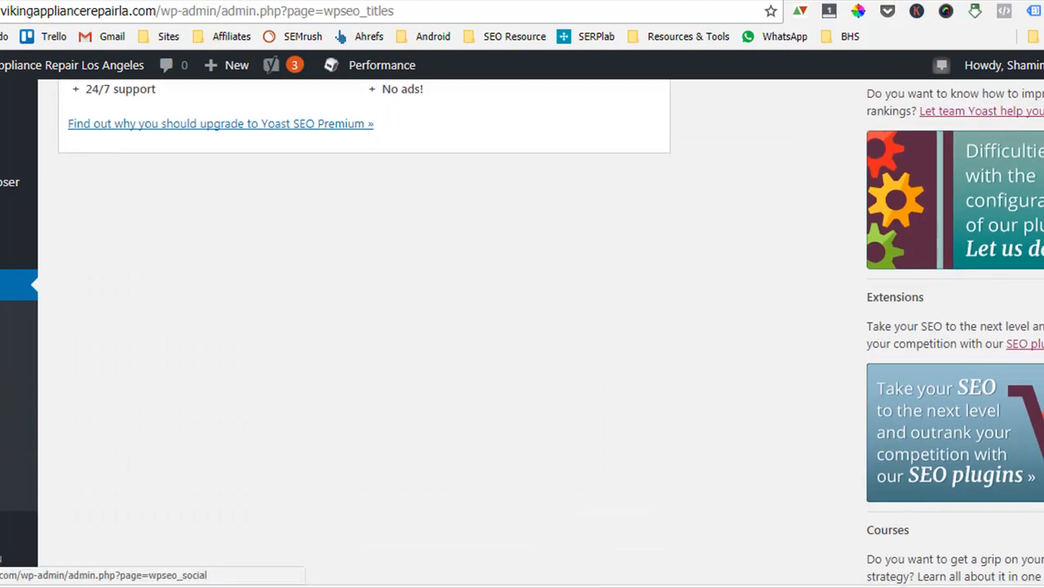
{"action": "scroll", "coordinate": [239, 299], "scroll_direction": "up", "scroll_amount": 6}
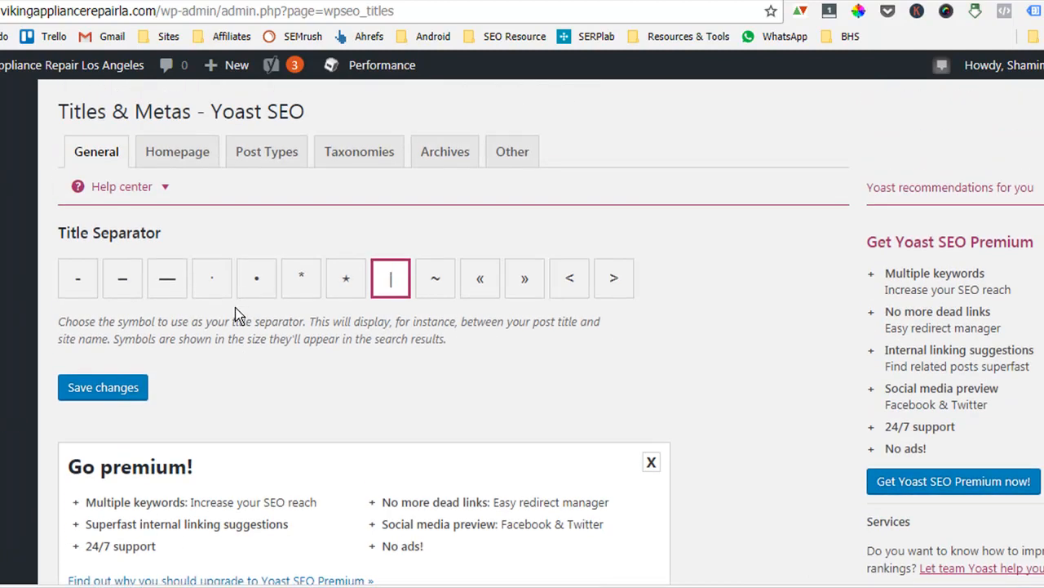
{"action": "left_click", "coordinate": [181, 155]}
{"action": "left_click", "coordinate": [281, 155]}
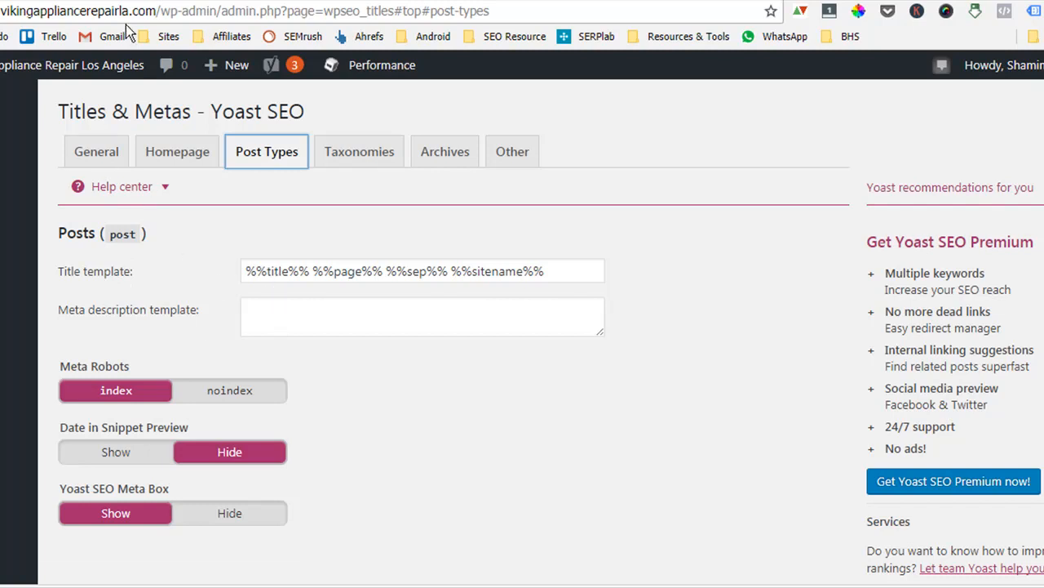
Examine the site domain and each variable of the Posts title template by selecting them in turn.
{"action": "left_click", "coordinate": [153, 11]}
{"action": "left_click_drag", "start_coordinate": [153, 11], "coordinate": [4, 12]}
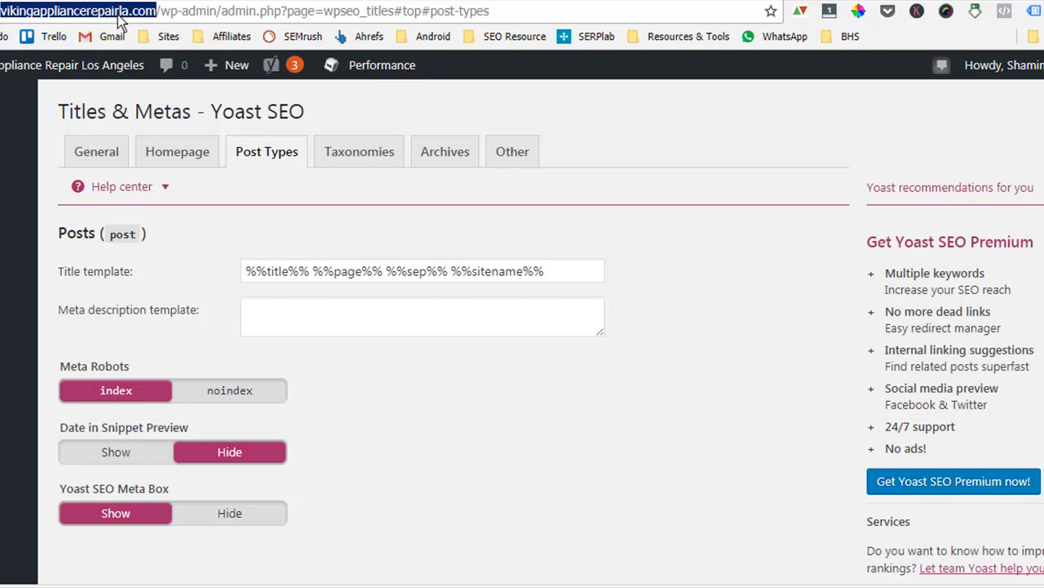
{"action": "left_click", "coordinate": [283, 272]}
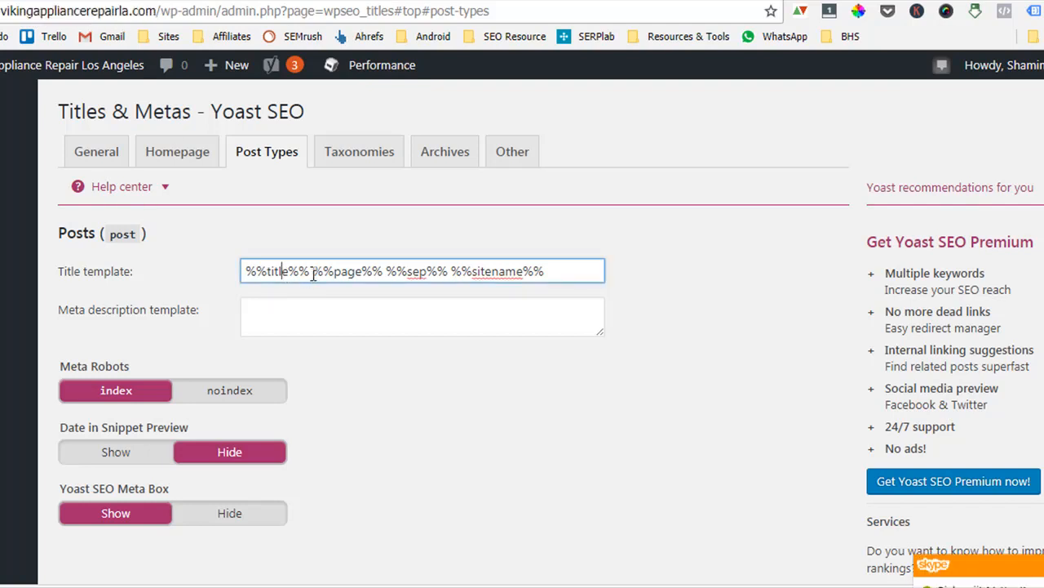
{"action": "left_click_drag", "start_coordinate": [552, 273], "coordinate": [202, 265]}
{"action": "left_click", "coordinate": [563, 273]}
{"action": "left_click", "coordinate": [599, 318]}
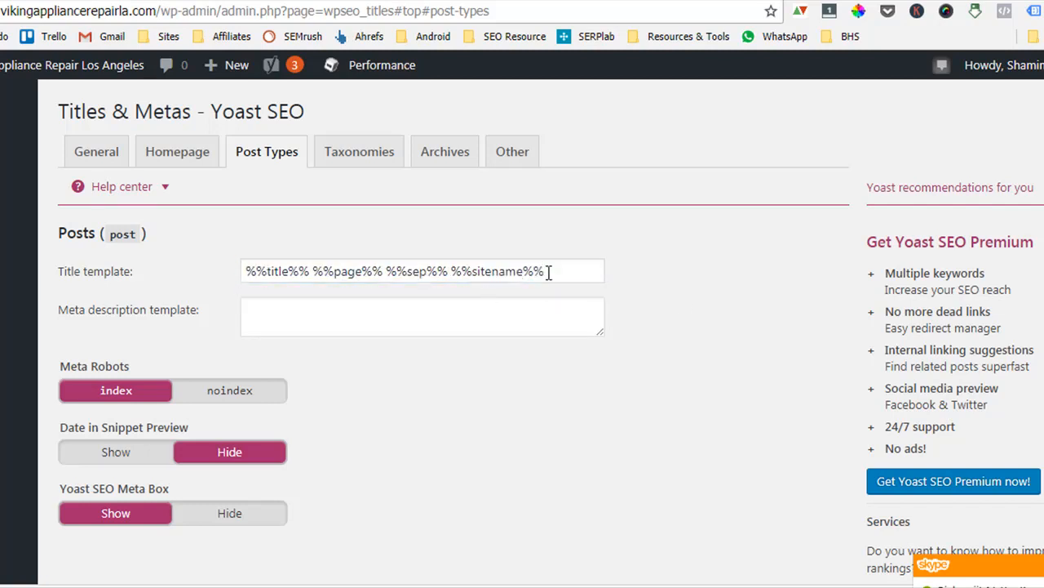
{"action": "left_click_drag", "start_coordinate": [552, 273], "coordinate": [231, 279]}
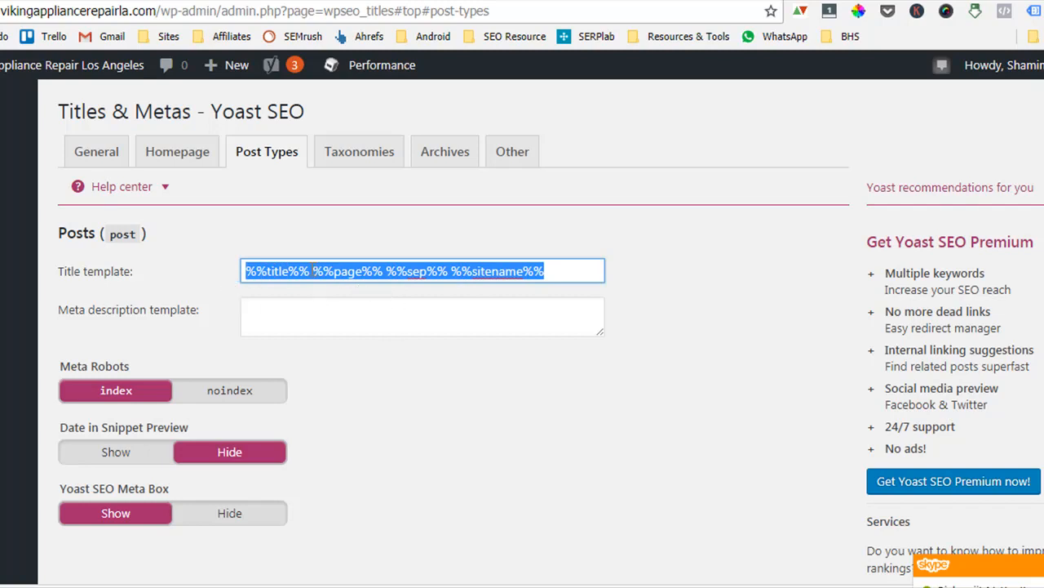
{"action": "left_click", "coordinate": [718, 307]}
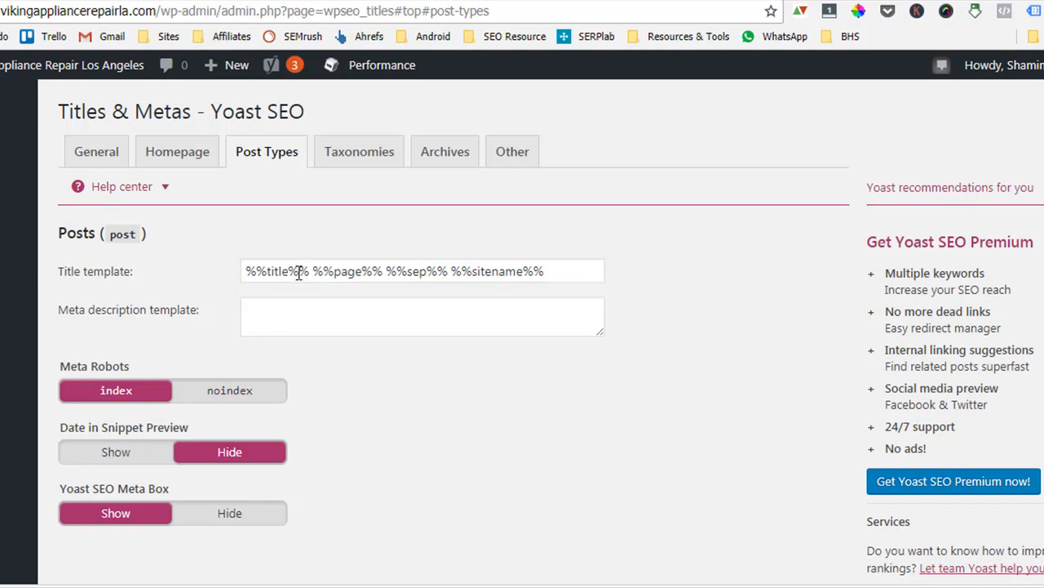
{"action": "left_click_drag", "start_coordinate": [299, 273], "coordinate": [242, 272]}
{"action": "left_click_drag", "start_coordinate": [384, 274], "coordinate": [297, 272]}
{"action": "left_click_drag", "start_coordinate": [447, 272], "coordinate": [405, 267]}
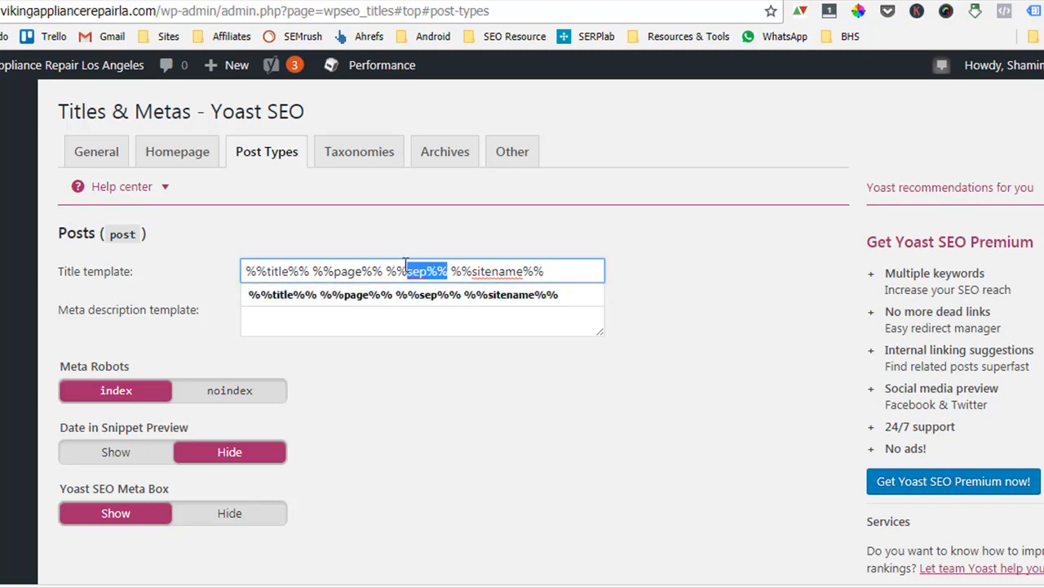
{"action": "left_click_drag", "start_coordinate": [545, 271], "coordinate": [451, 270]}
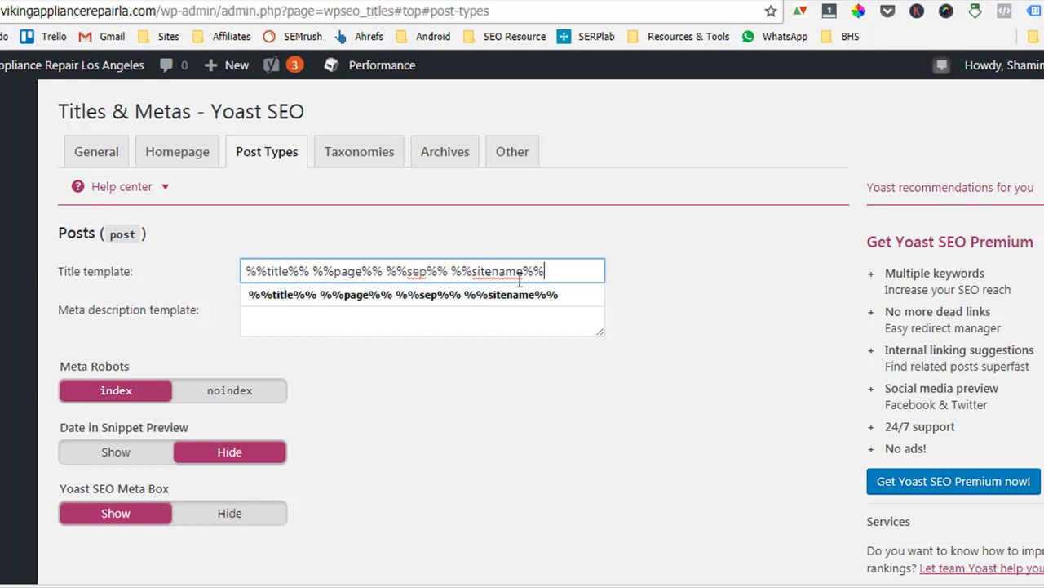
{"action": "left_click_drag", "start_coordinate": [568, 271], "coordinate": [243, 272]}
{"action": "left_click", "coordinate": [741, 278]}
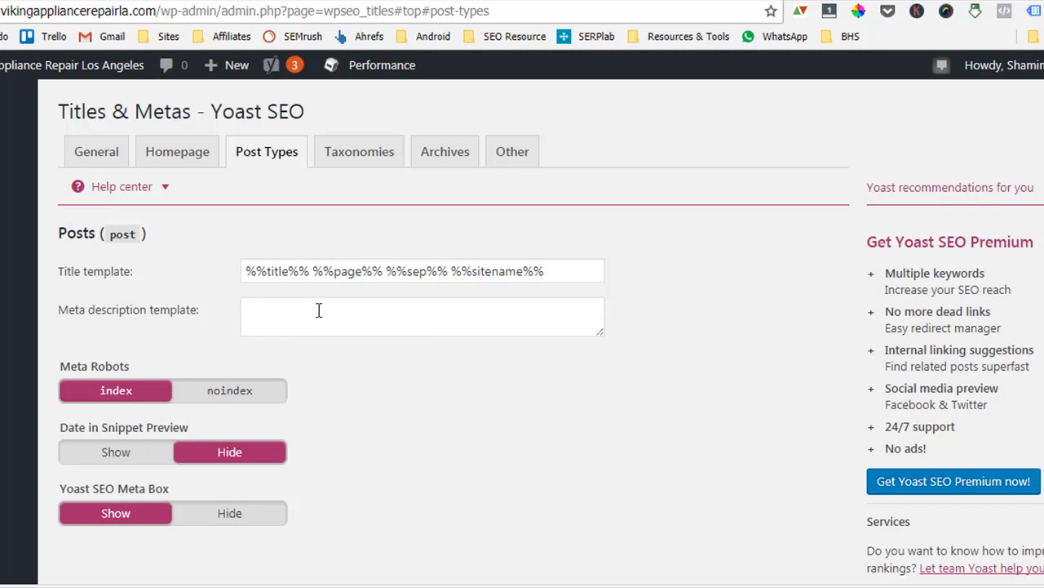
Shorten the Posts title template to %%title%% only.
{"action": "left_click", "coordinate": [565, 275]}
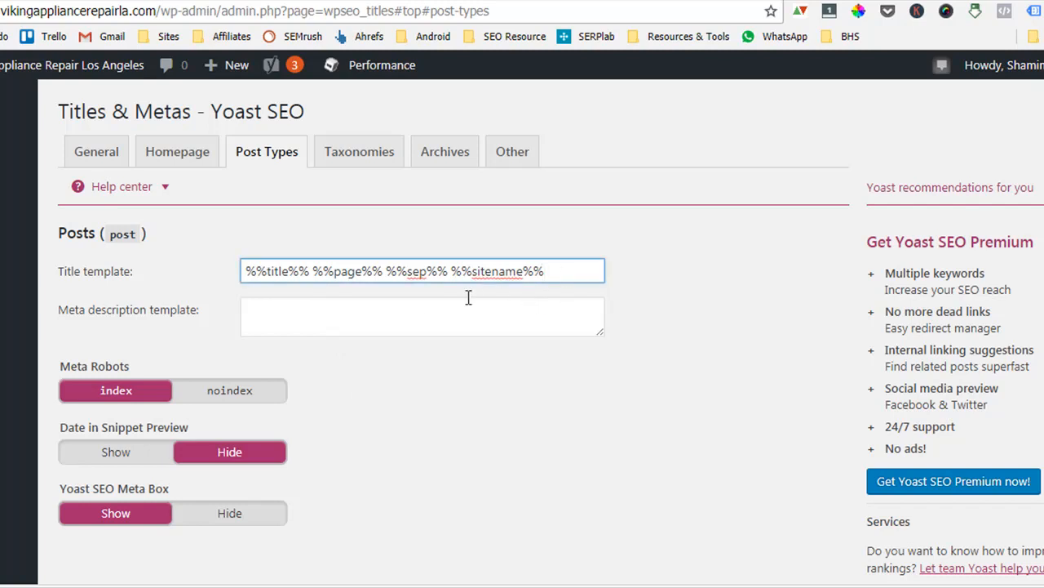
{"action": "left_click_drag", "start_coordinate": [561, 275], "coordinate": [311, 282]}
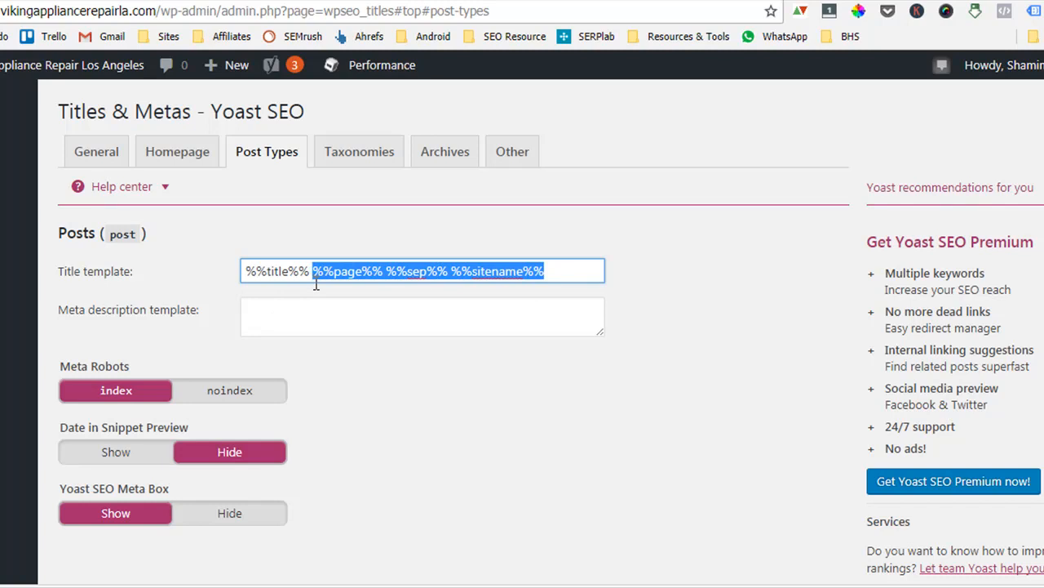
{"action": "key", "text": "Down"}
{"action": "left_click_drag", "start_coordinate": [315, 275], "coordinate": [580, 275]}
{"action": "key", "text": "BackSpace"}
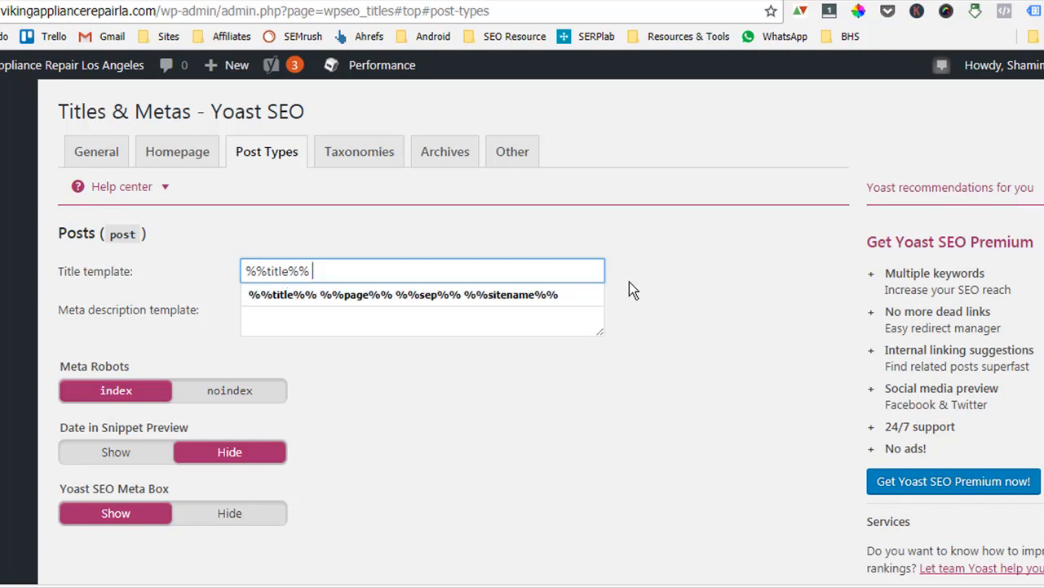
{"action": "left_click", "coordinate": [750, 355]}
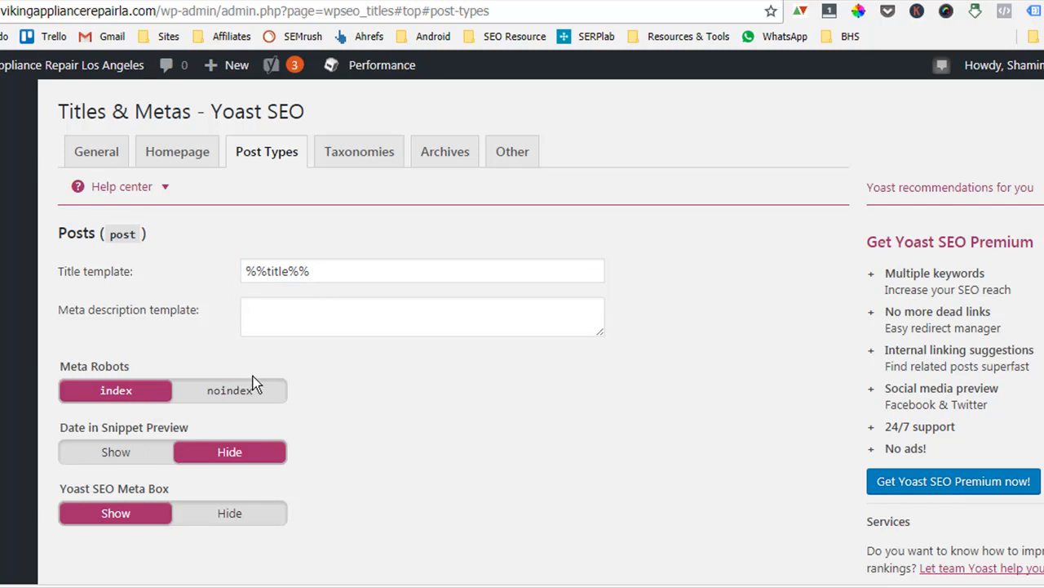
Switch Date in Snippet Preview for Posts to Show and back to Hide.
{"action": "left_click", "coordinate": [303, 325]}
{"action": "left_click", "coordinate": [337, 317]}
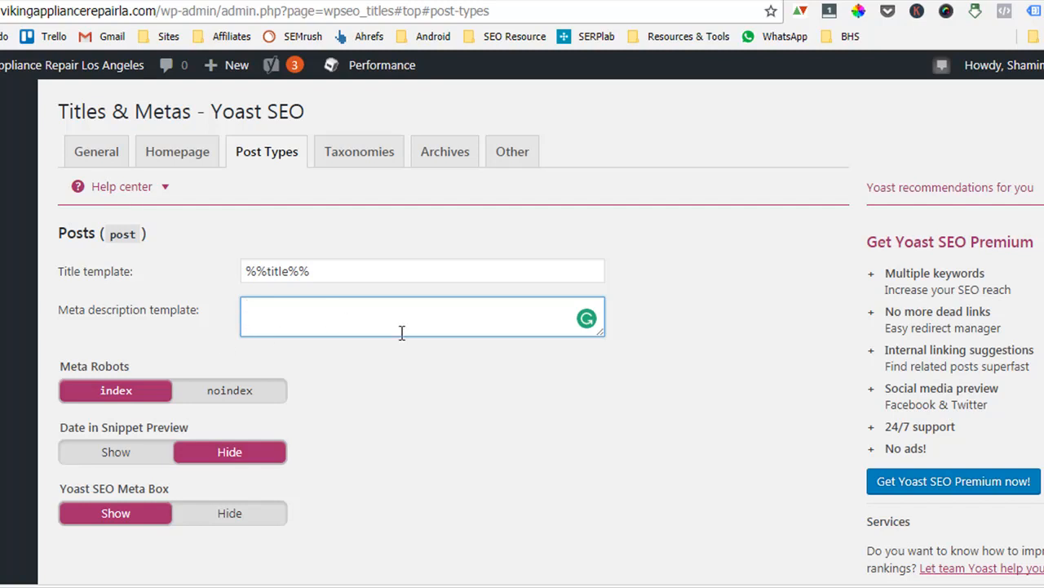
{"action": "scroll", "coordinate": [382, 392], "scroll_direction": "down", "scroll_amount": 1}
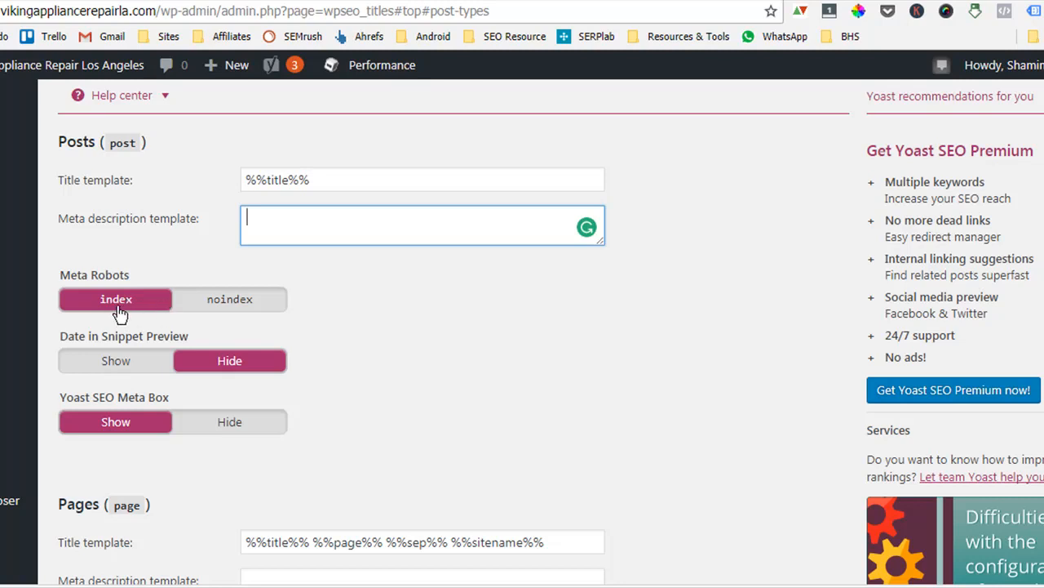
{"action": "left_click", "coordinate": [133, 368]}
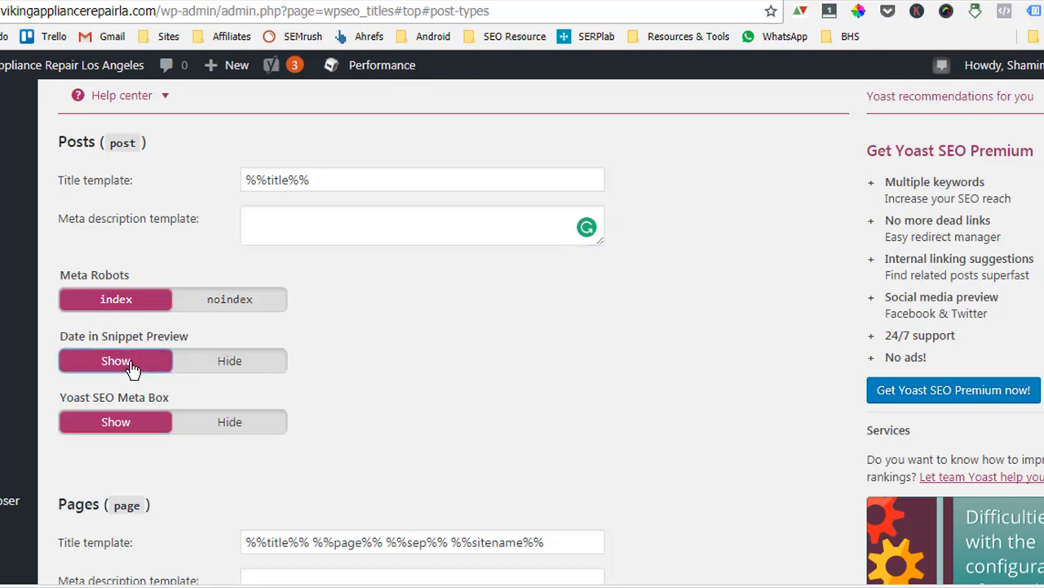
{"action": "left_click", "coordinate": [233, 364]}
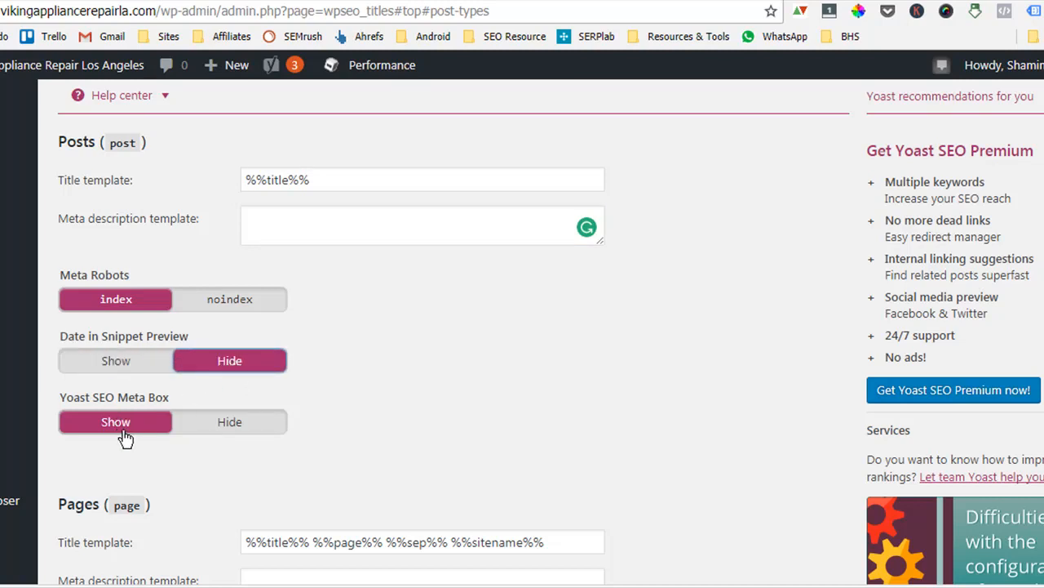
Scroll through the Pages, Media, Slides and Portfolio post type sections.
{"action": "scroll", "coordinate": [117, 440], "scroll_direction": "down", "scroll_amount": 4}
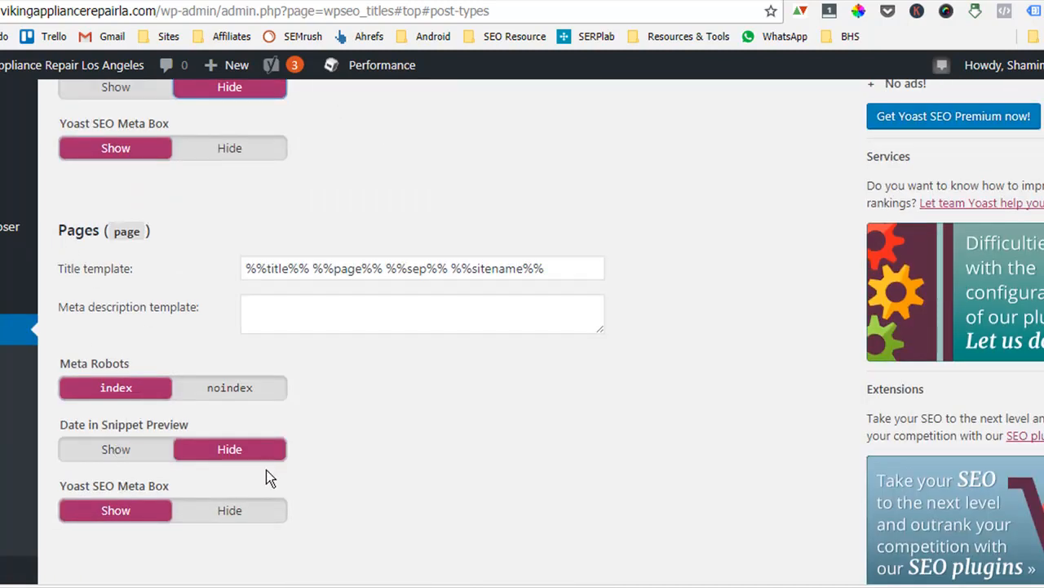
{"action": "scroll", "coordinate": [116, 457], "scroll_direction": "down", "scroll_amount": 4}
{"action": "scroll", "coordinate": [335, 355], "scroll_direction": "down", "scroll_amount": 4}
{"action": "scroll", "coordinate": [333, 363], "scroll_direction": "up", "scroll_amount": 2}
{"action": "scroll", "coordinate": [310, 368], "scroll_direction": "down", "scroll_amount": 2}
{"action": "scroll", "coordinate": [297, 368], "scroll_direction": "up", "scroll_amount": 2}
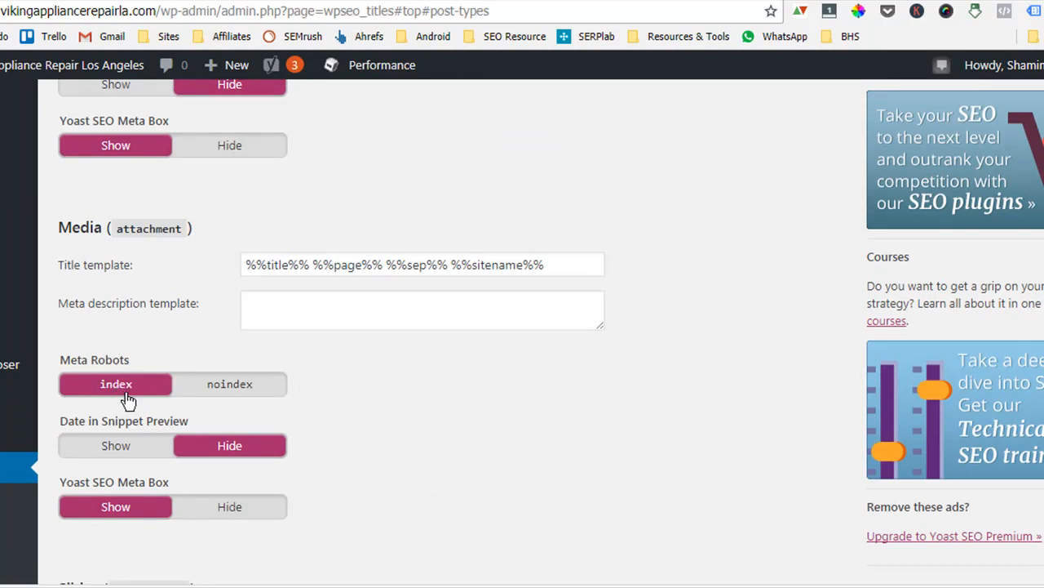
{"action": "scroll", "coordinate": [202, 317], "scroll_direction": "down", "scroll_amount": 1}
{"action": "scroll", "coordinate": [203, 318], "scroll_direction": "down", "scroll_amount": 3}
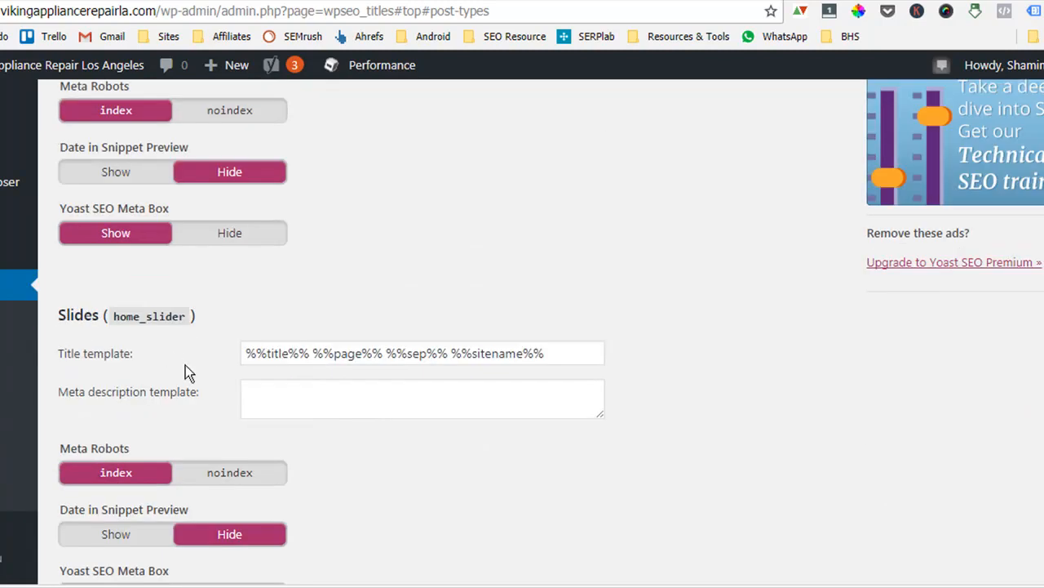
{"action": "scroll", "coordinate": [148, 378], "scroll_direction": "down", "scroll_amount": 2}
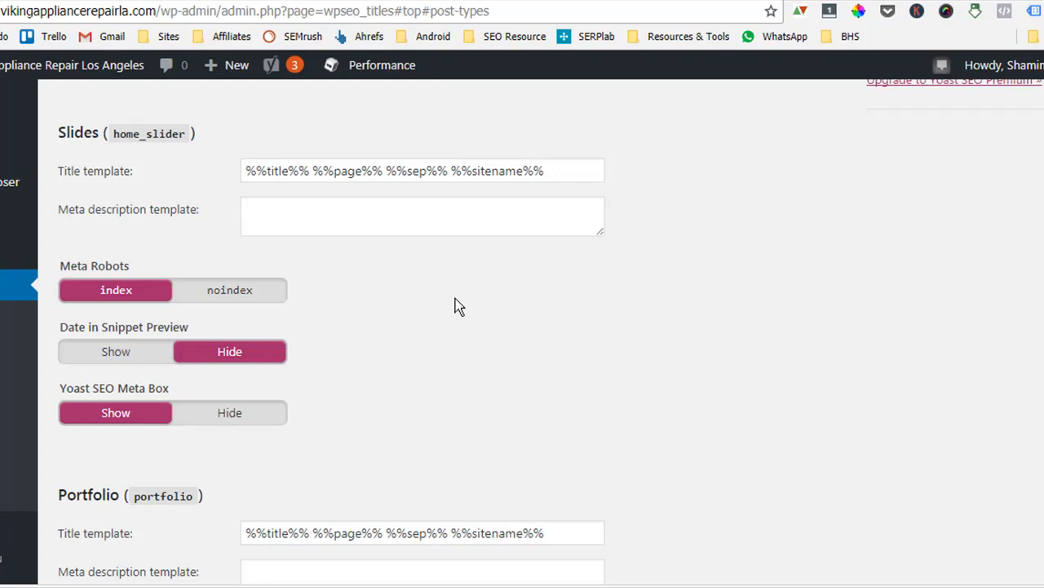
{"action": "scroll", "coordinate": [193, 377], "scroll_direction": "down", "scroll_amount": 1}
{"action": "scroll", "coordinate": [192, 377], "scroll_direction": "down", "scroll_amount": 5}
Save the Post Types settings and open the Taxonomies tab.
{"action": "left_click", "coordinate": [128, 304]}
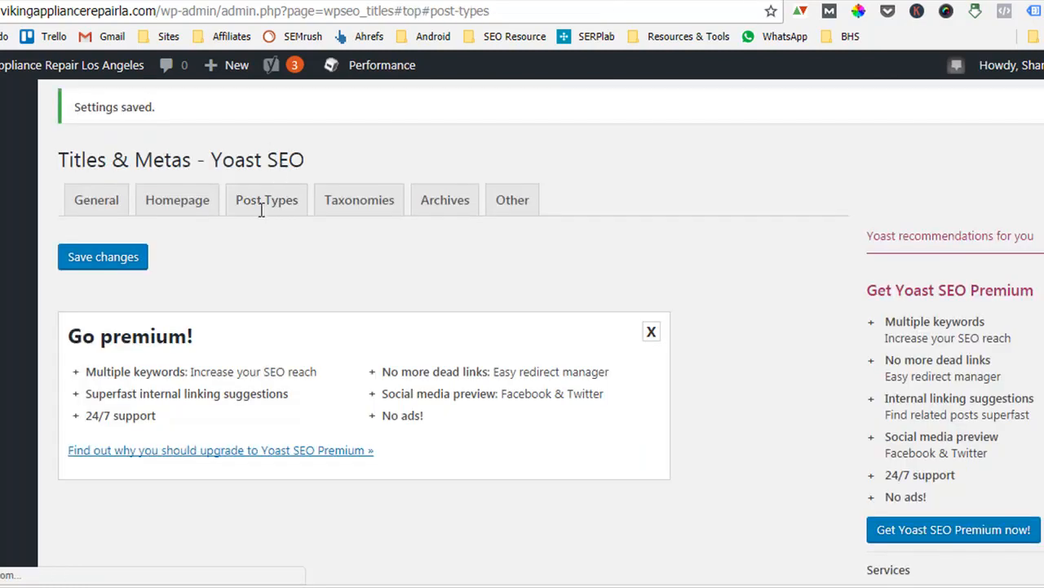
{"action": "left_click", "coordinate": [263, 206]}
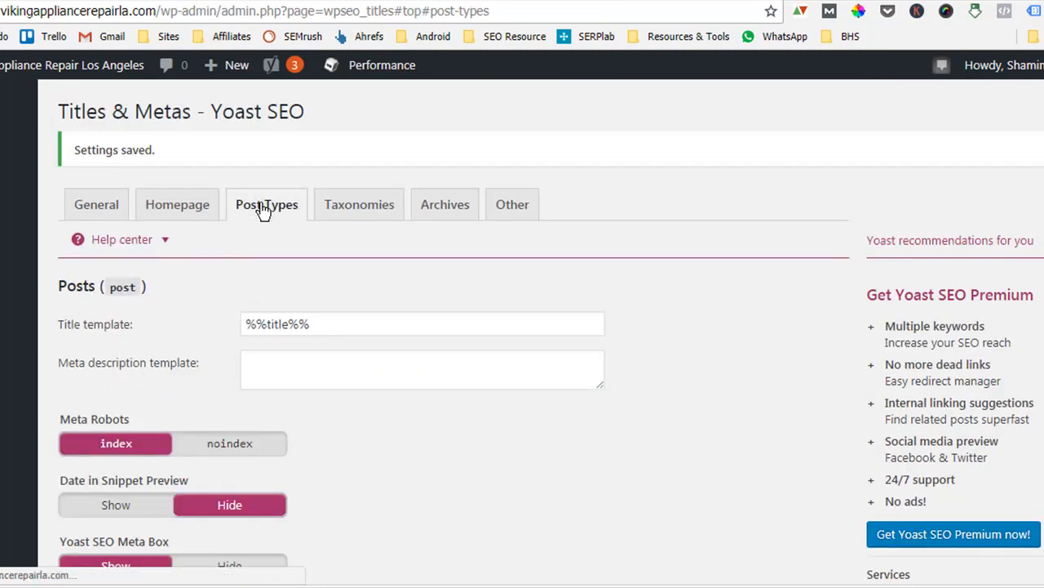
{"action": "left_click", "coordinate": [361, 214]}
{"action": "scroll", "coordinate": [581, 235], "scroll_direction": "down", "scroll_amount": 2}
{"action": "scroll", "coordinate": [539, 235], "scroll_direction": "up", "scroll_amount": 1}
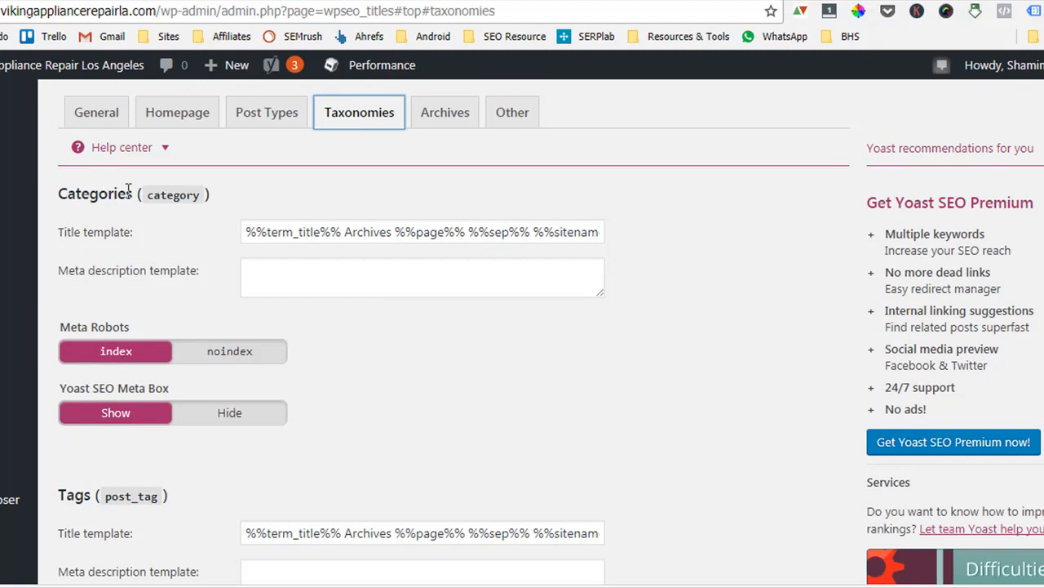
Set Tags to noindex and hide the Yoast SEO Meta Box for tags.
{"action": "scroll", "coordinate": [164, 306], "scroll_direction": "down", "scroll_amount": 2}
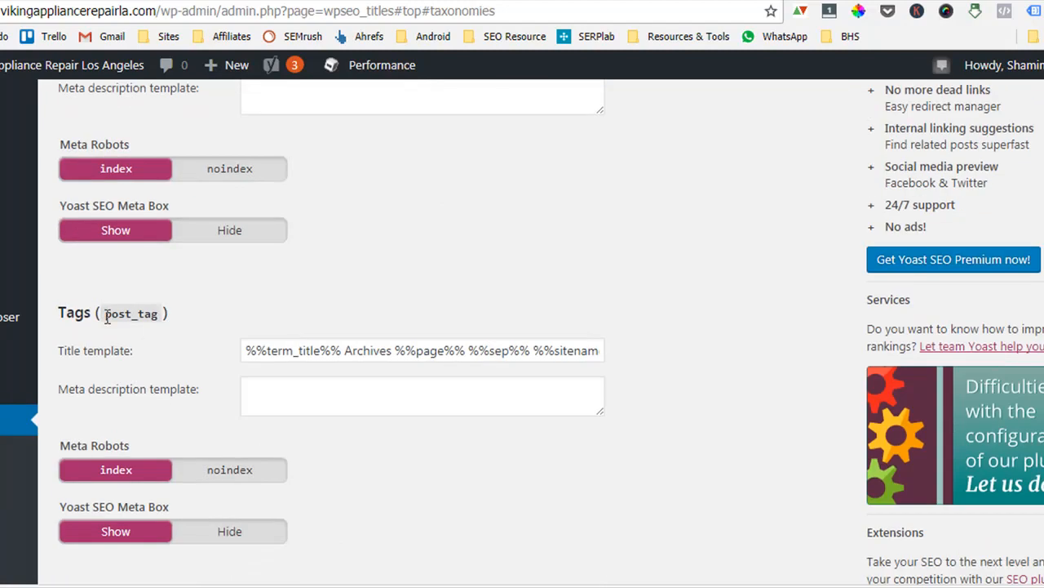
{"action": "scroll", "coordinate": [106, 327], "scroll_direction": "down", "scroll_amount": 2}
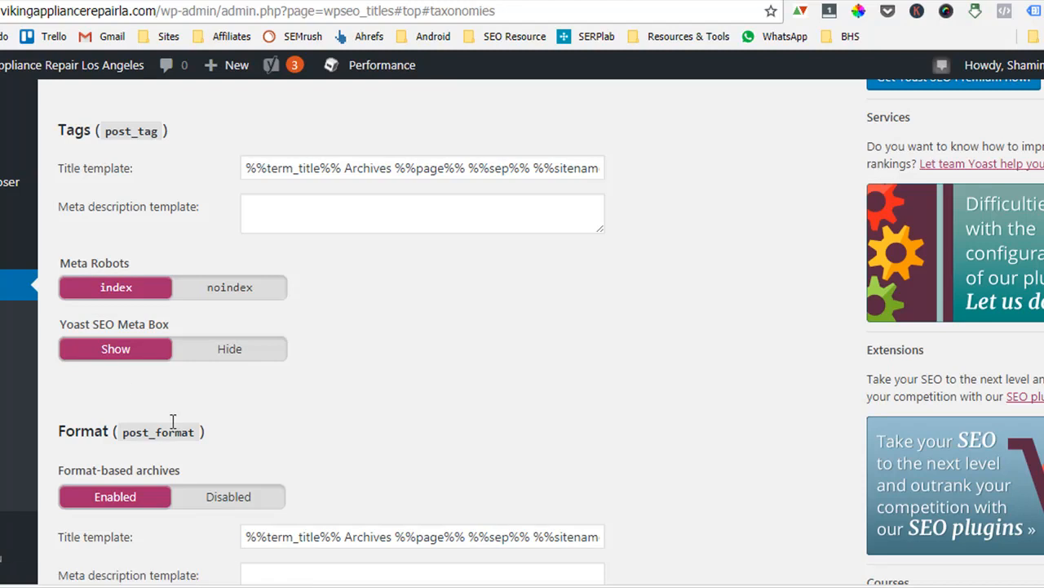
{"action": "left_click", "coordinate": [230, 293]}
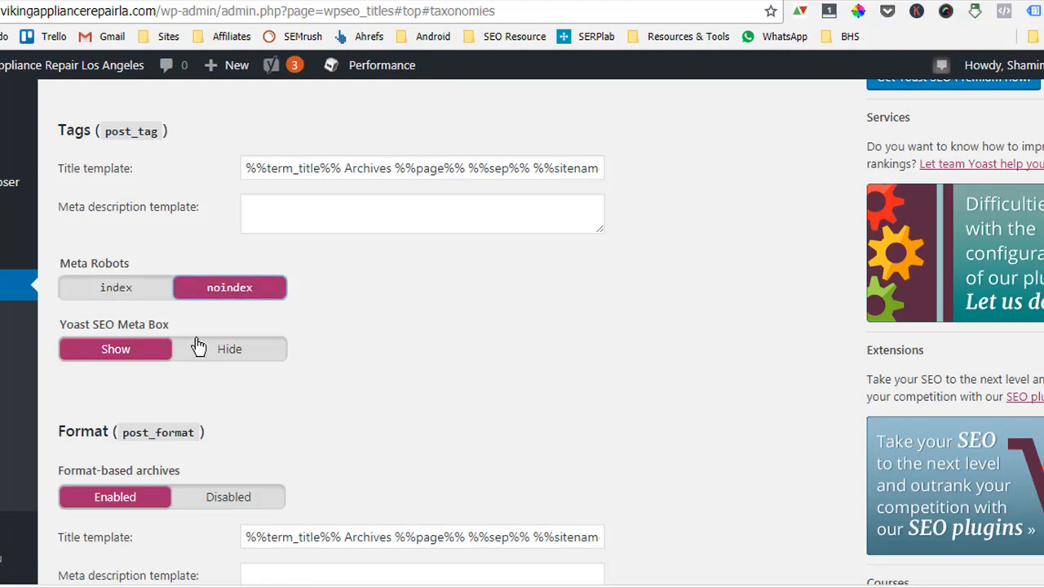
{"action": "left_click", "coordinate": [235, 356]}
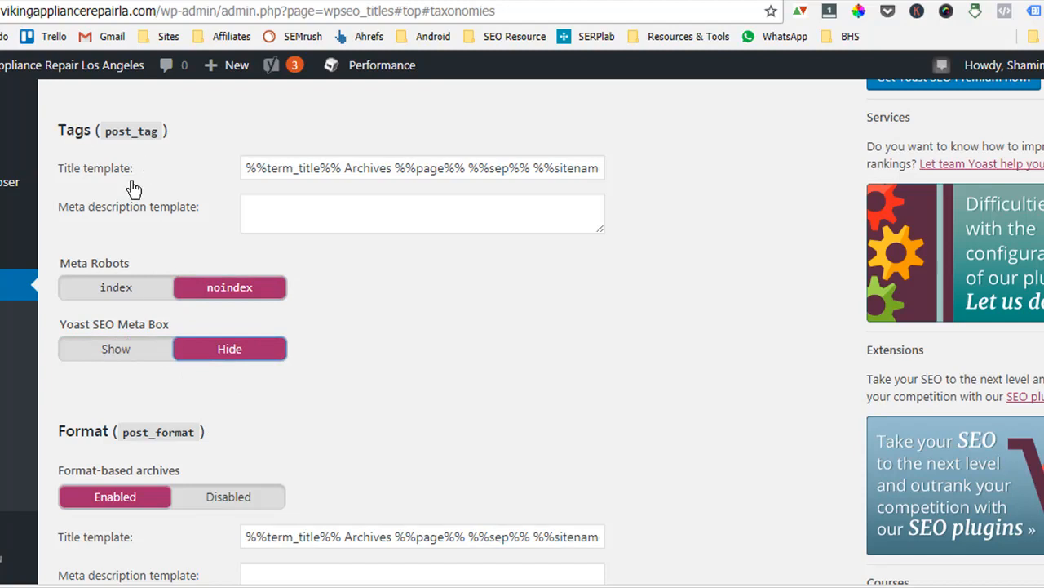
Disable the format-based archives.
{"action": "scroll", "coordinate": [317, 330], "scroll_direction": "down", "scroll_amount": 1}
{"action": "scroll", "coordinate": [316, 331], "scroll_direction": "down", "scroll_amount": 2}
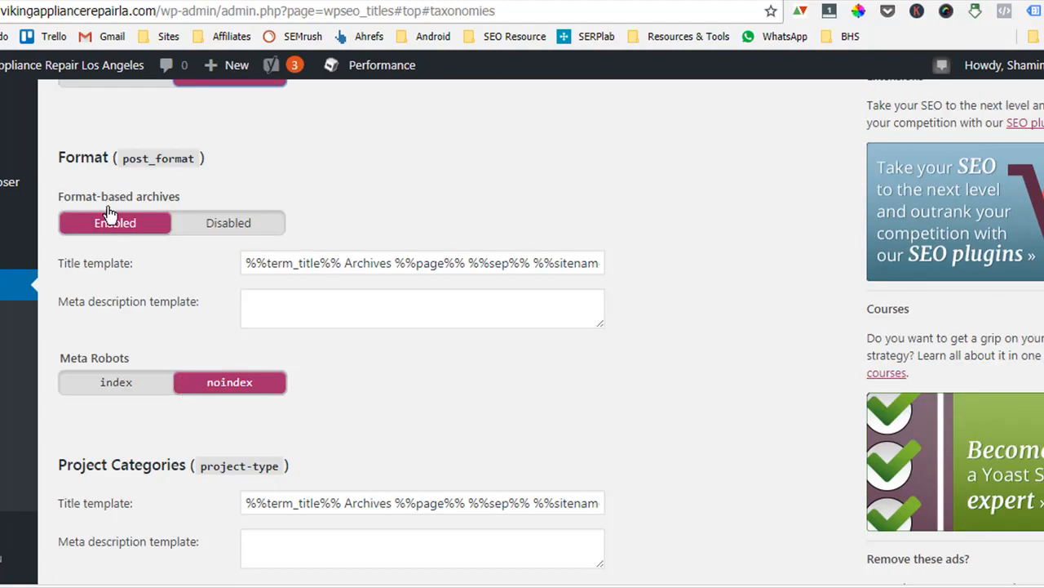
{"action": "left_click", "coordinate": [211, 220]}
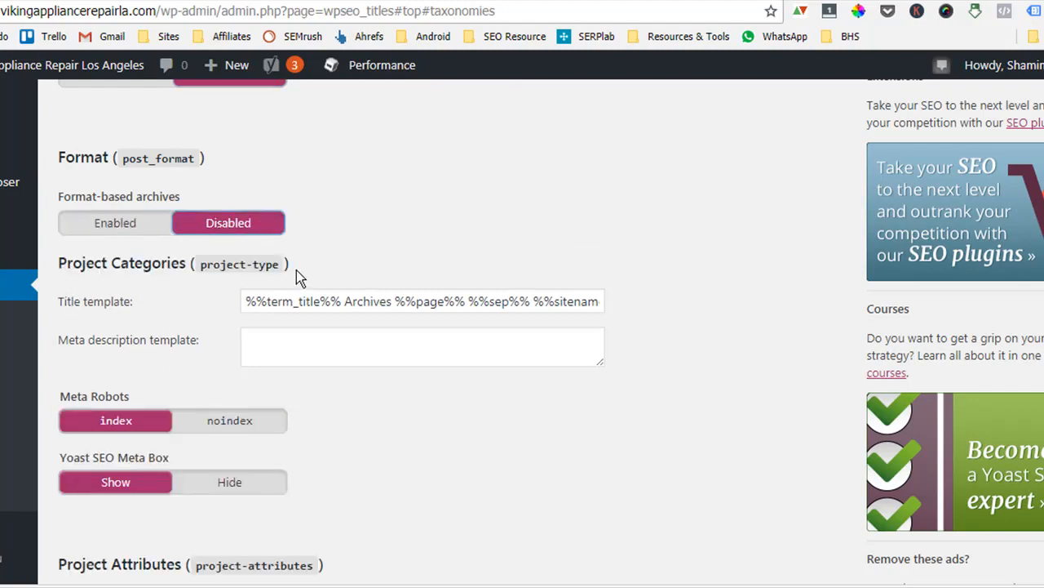
Save the Taxonomies settings.
{"action": "scroll", "coordinate": [242, 389], "scroll_direction": "down", "scroll_amount": 1}
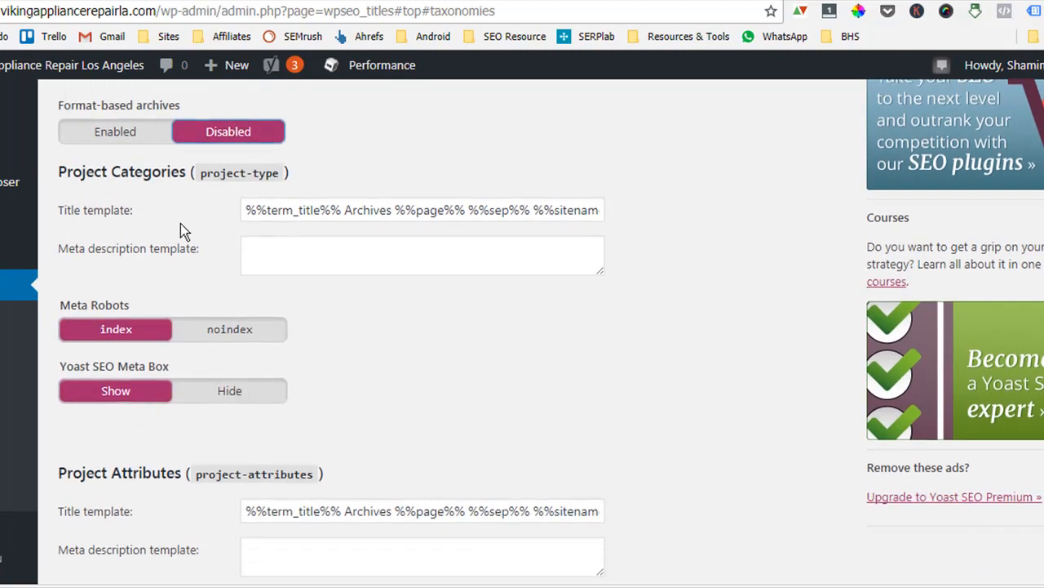
{"action": "scroll", "coordinate": [244, 382], "scroll_direction": "down", "scroll_amount": 3}
{"action": "scroll", "coordinate": [198, 353], "scroll_direction": "down", "scroll_amount": 2}
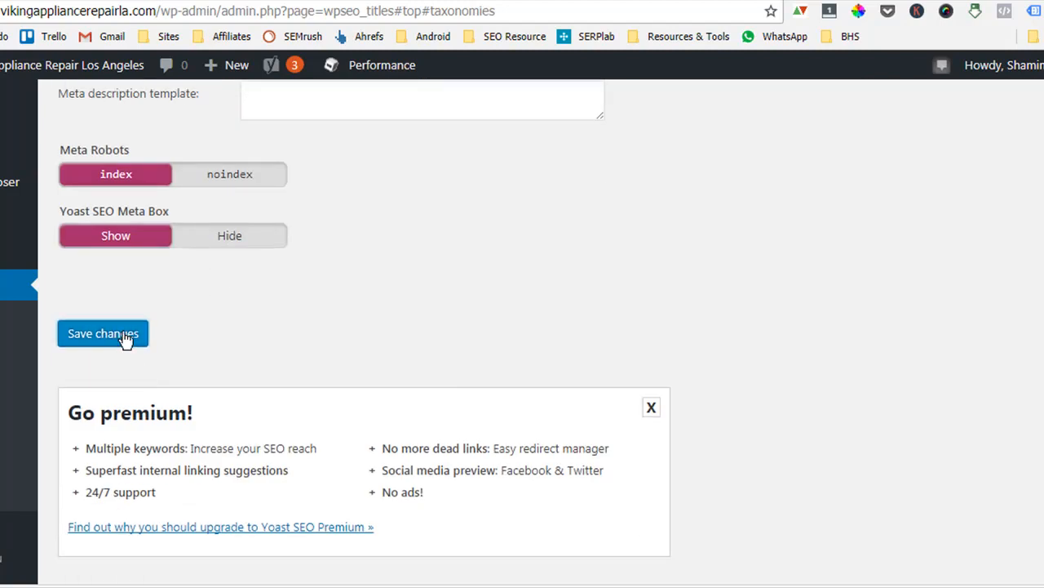
{"action": "left_click", "coordinate": [129, 338]}
{"action": "scroll", "coordinate": [184, 280], "scroll_direction": "up", "scroll_amount": 2}
{"action": "scroll", "coordinate": [185, 286], "scroll_direction": "up", "scroll_amount": 4}
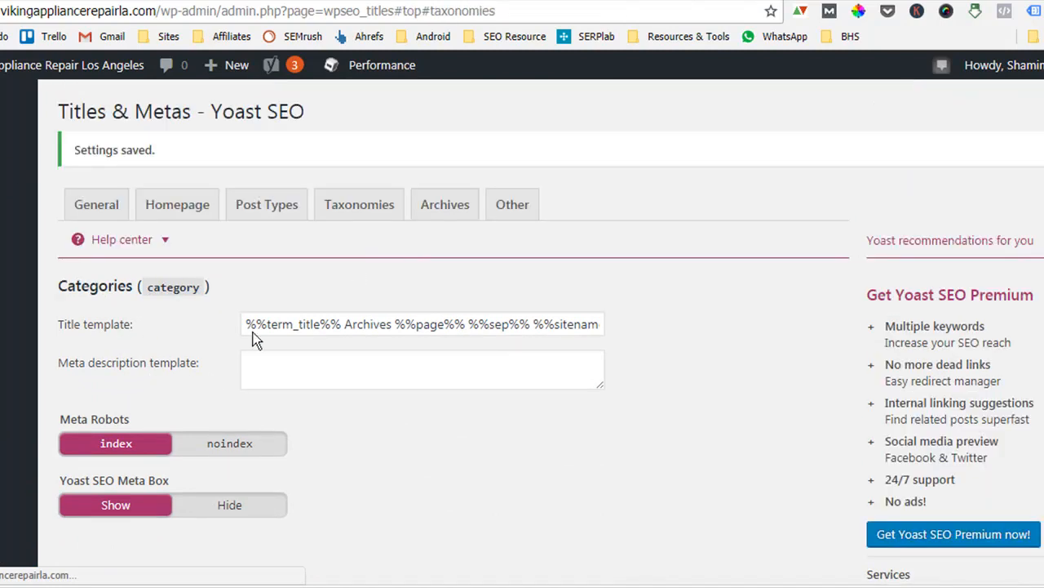
Disable the author and date archives and save the Archives settings.
{"action": "left_click", "coordinate": [433, 205]}
{"action": "scroll", "coordinate": [438, 281], "scroll_direction": "down", "scroll_amount": 2}
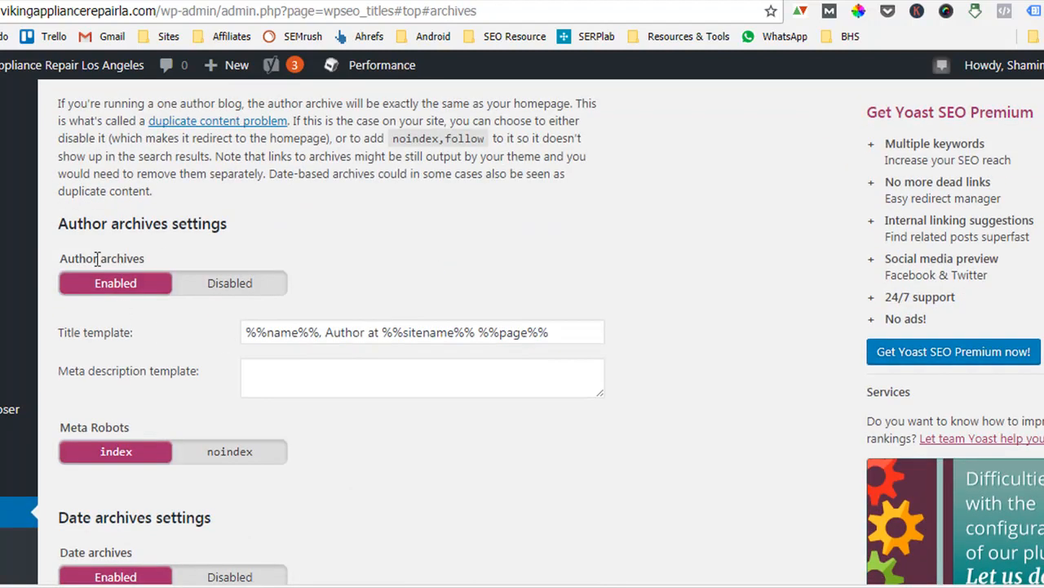
{"action": "left_click", "coordinate": [246, 285]}
{"action": "scroll", "coordinate": [106, 237], "scroll_direction": "down", "scroll_amount": 2}
{"action": "left_click", "coordinate": [230, 225]}
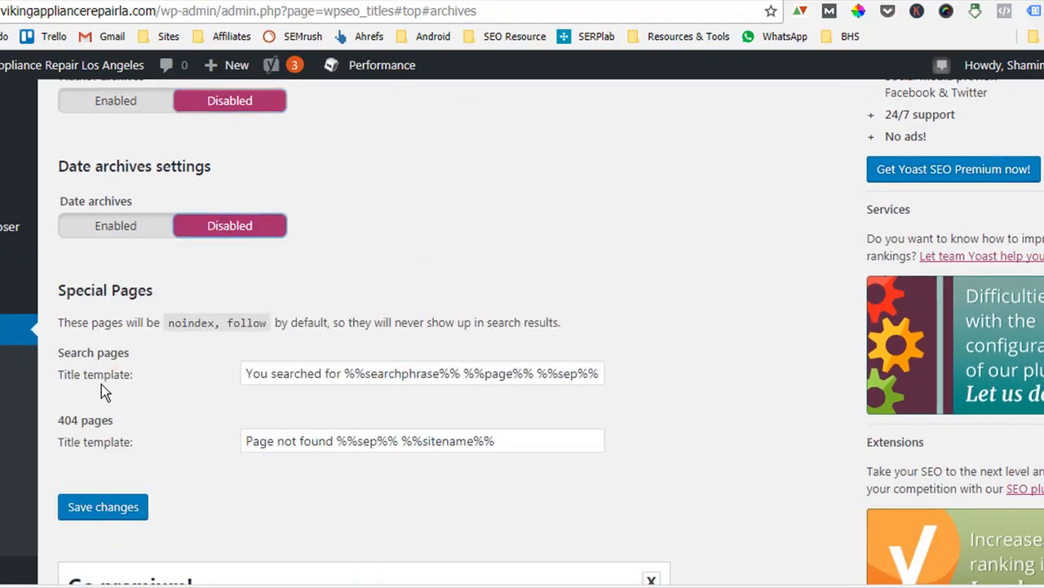
{"action": "scroll", "coordinate": [163, 294], "scroll_direction": "down", "scroll_amount": 2}
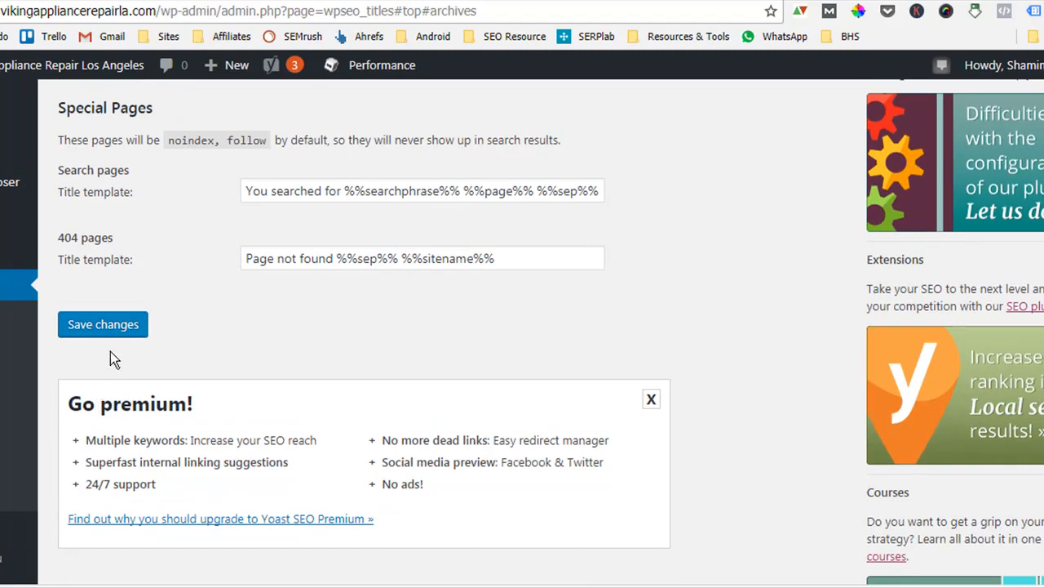
{"action": "left_click", "coordinate": [103, 324]}
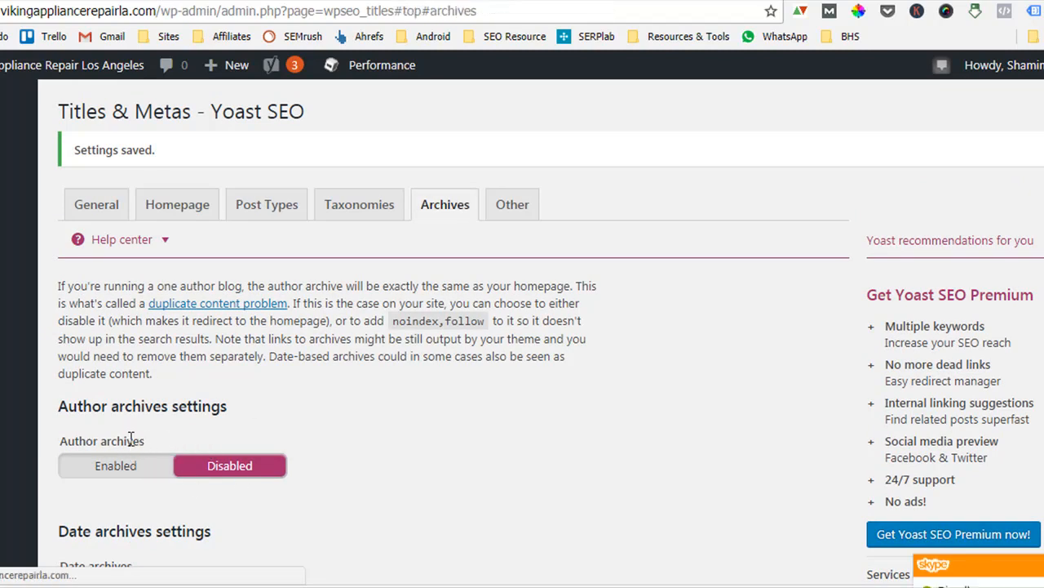
Review the sitewide meta settings on the Other tab and save them.
{"action": "scroll", "coordinate": [165, 433], "scroll_direction": "down", "scroll_amount": 3}
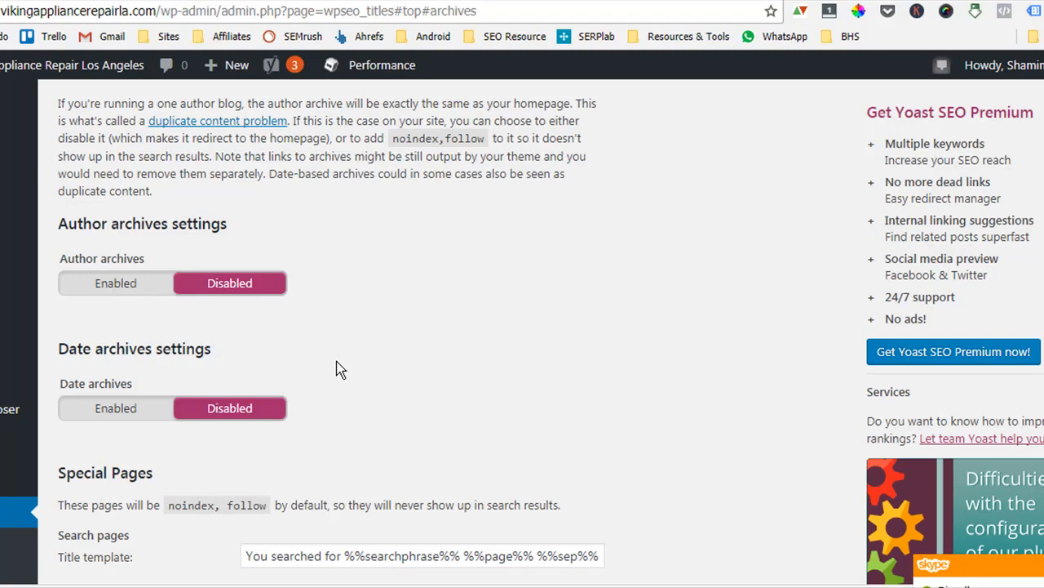
{"action": "scroll", "coordinate": [339, 362], "scroll_direction": "up", "scroll_amount": 3}
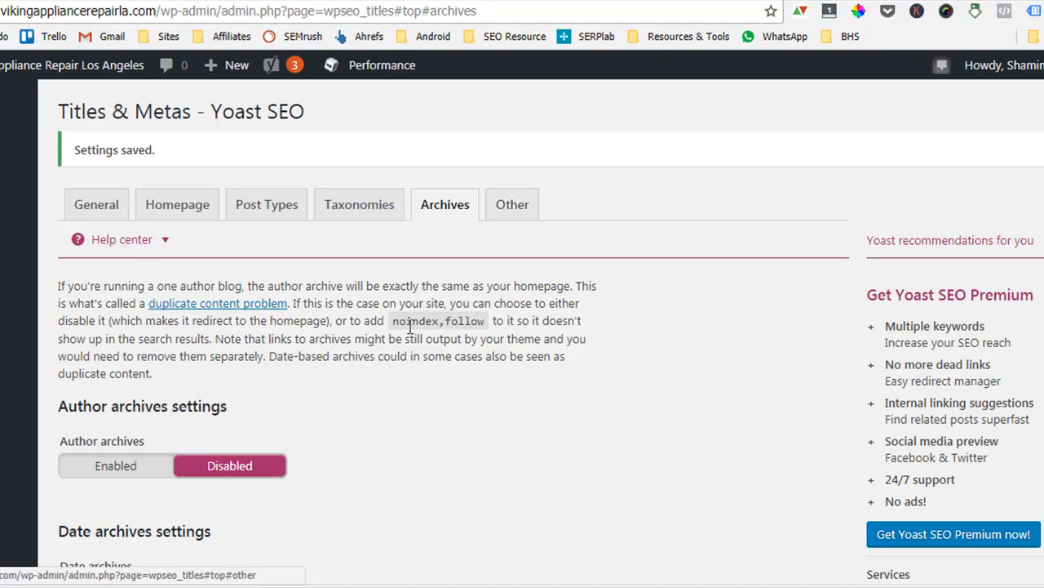
{"action": "scroll", "coordinate": [433, 343], "scroll_direction": "down", "scroll_amount": 2}
{"action": "scroll", "coordinate": [433, 396], "scroll_direction": "down", "scroll_amount": 1}
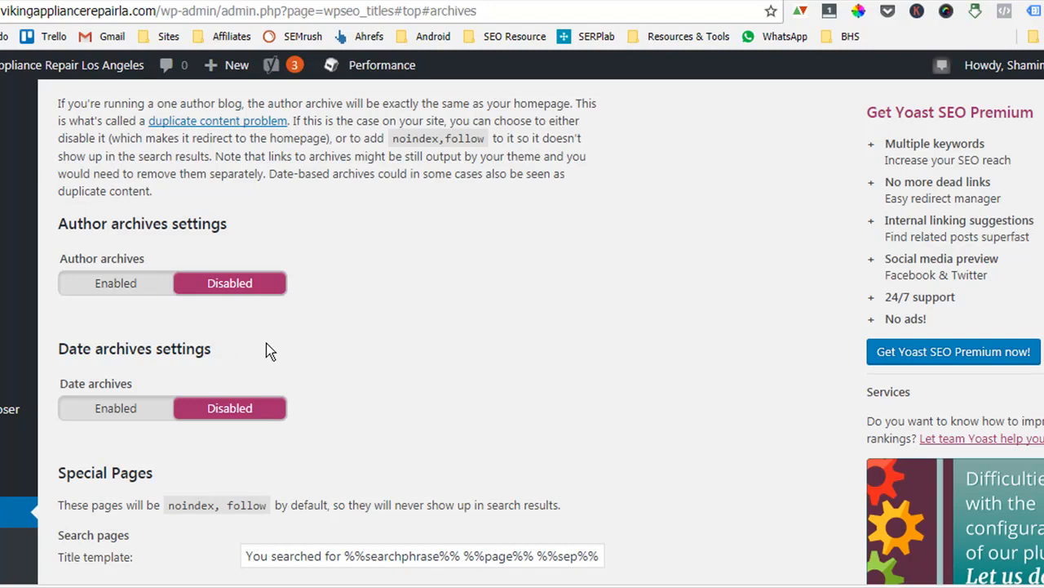
{"action": "scroll", "coordinate": [266, 342], "scroll_direction": "up", "scroll_amount": 3}
{"action": "left_click", "coordinate": [512, 214]}
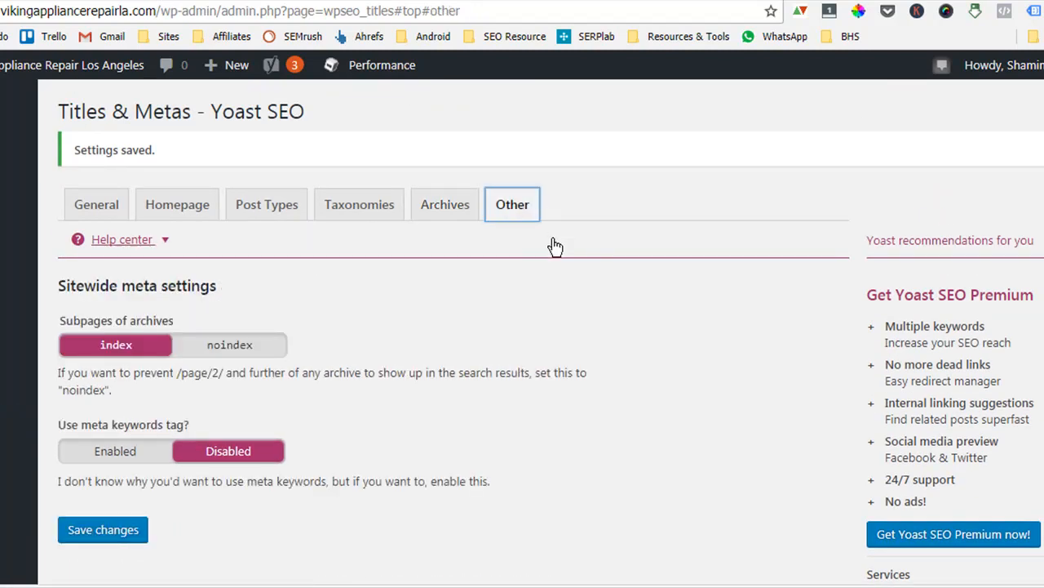
{"action": "scroll", "coordinate": [261, 325], "scroll_direction": "down", "scroll_amount": 1}
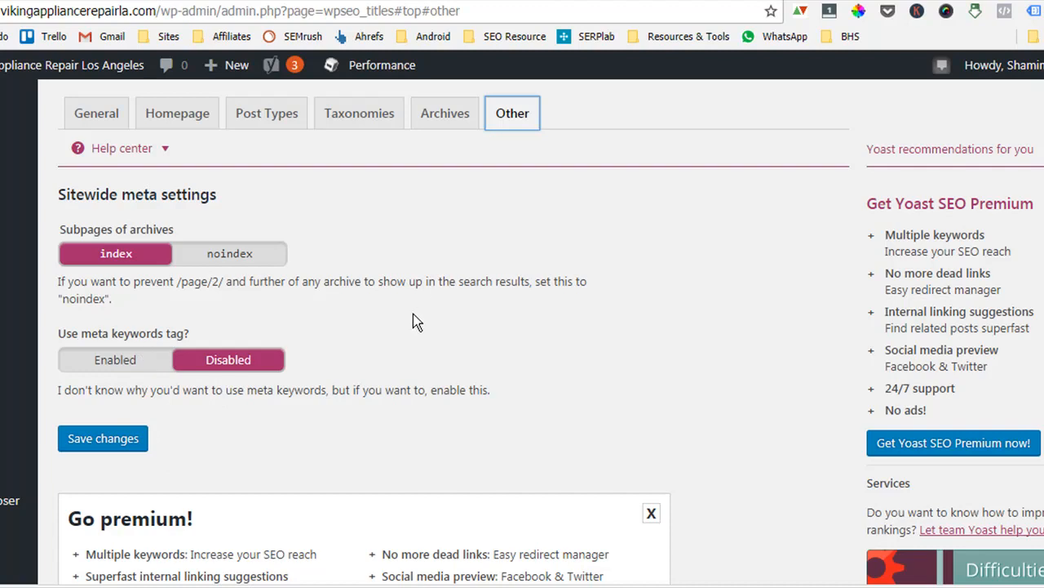
{"action": "scroll", "coordinate": [174, 488], "scroll_direction": "down", "scroll_amount": 2}
{"action": "left_click", "coordinate": [115, 256]}
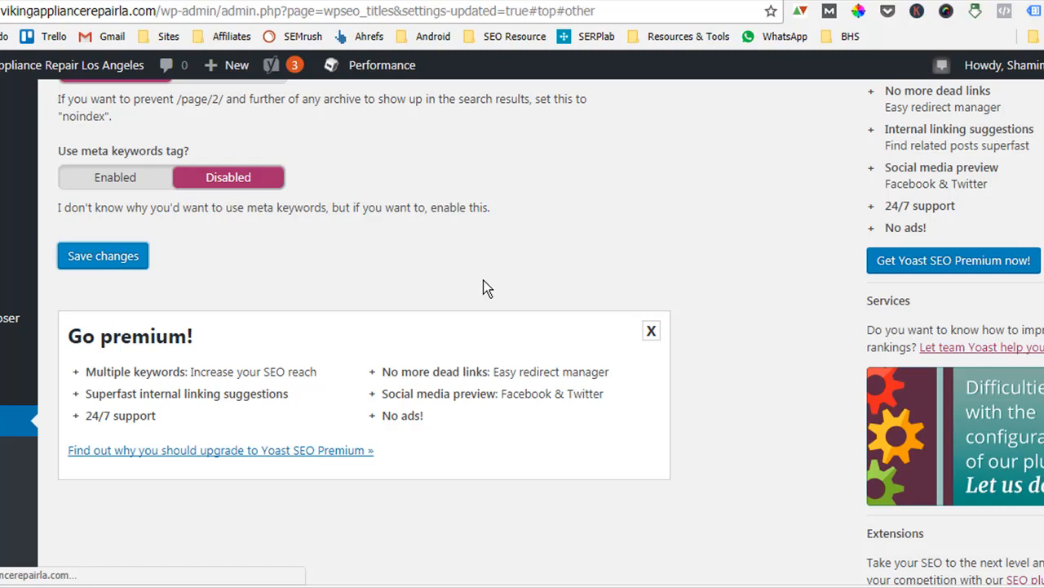
Open the Social settings and examine the Facebook Open Graph and default image options.
{"action": "scroll", "coordinate": [426, 567], "scroll_direction": "up", "scroll_amount": 3}
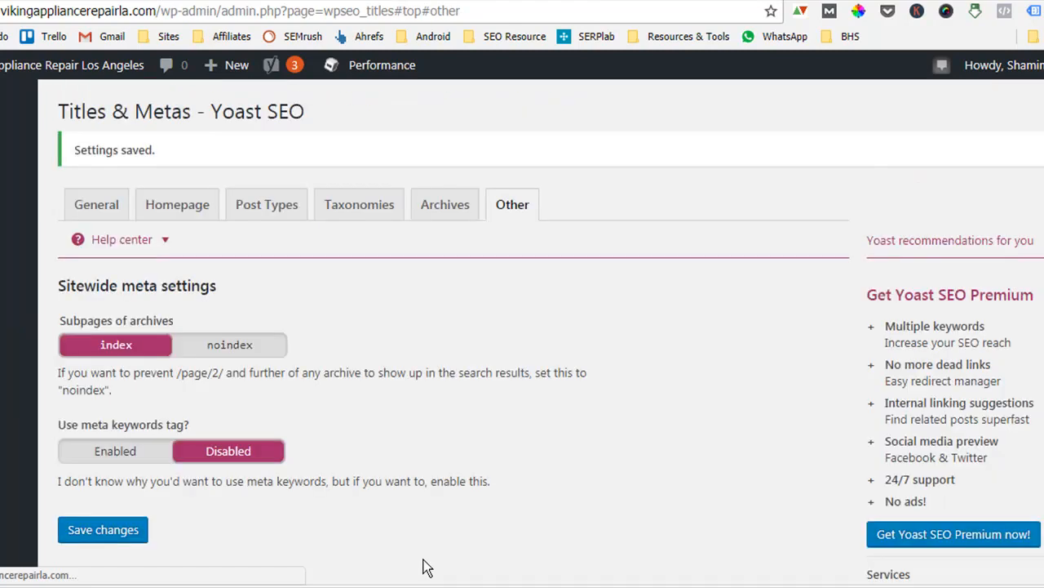
{"action": "scroll", "coordinate": [441, 425], "scroll_direction": "down", "scroll_amount": 4}
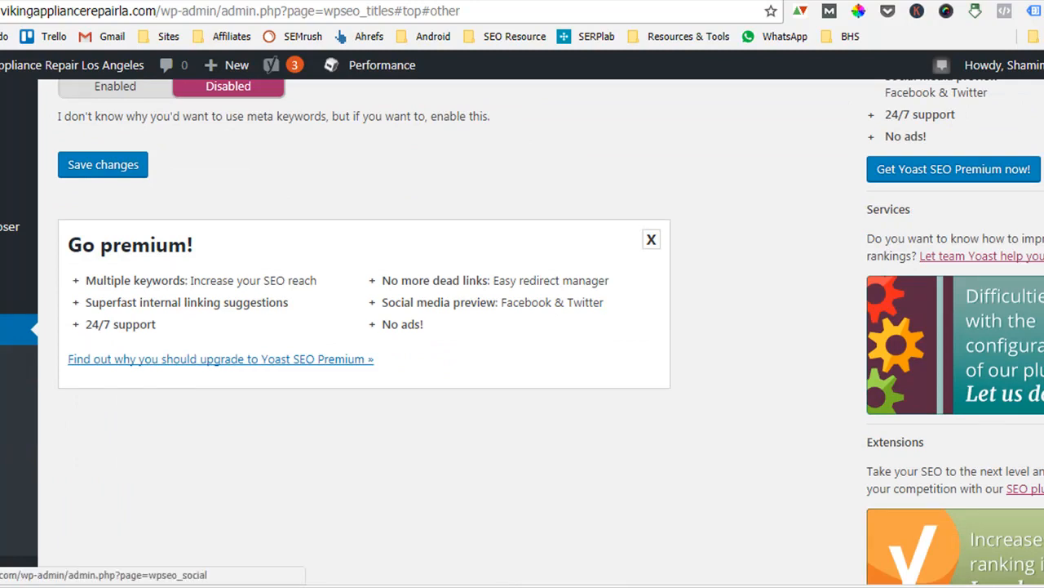
{"action": "left_click", "coordinate": [1, 407]}
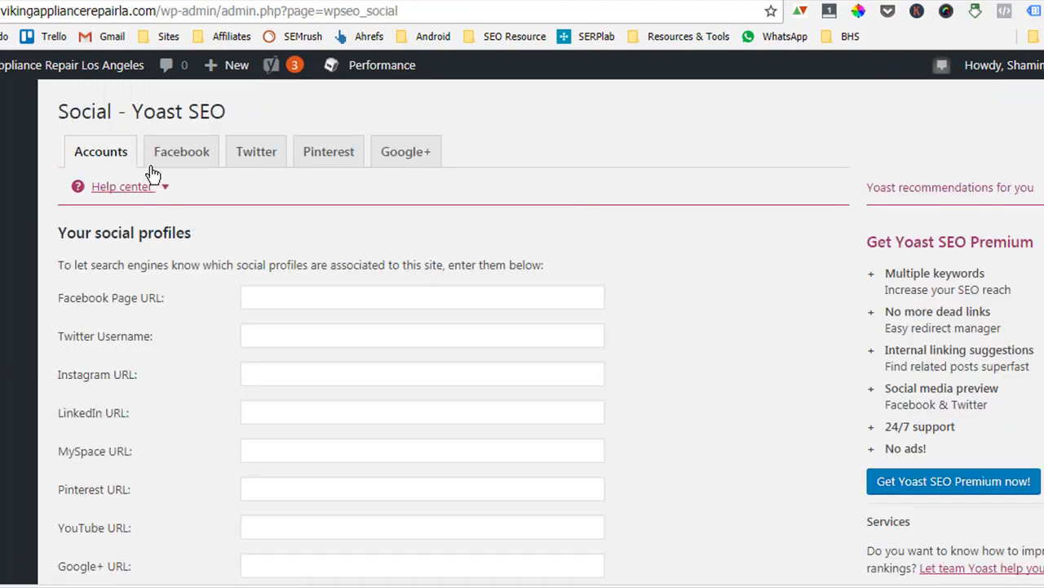
{"action": "left_click", "coordinate": [191, 153]}
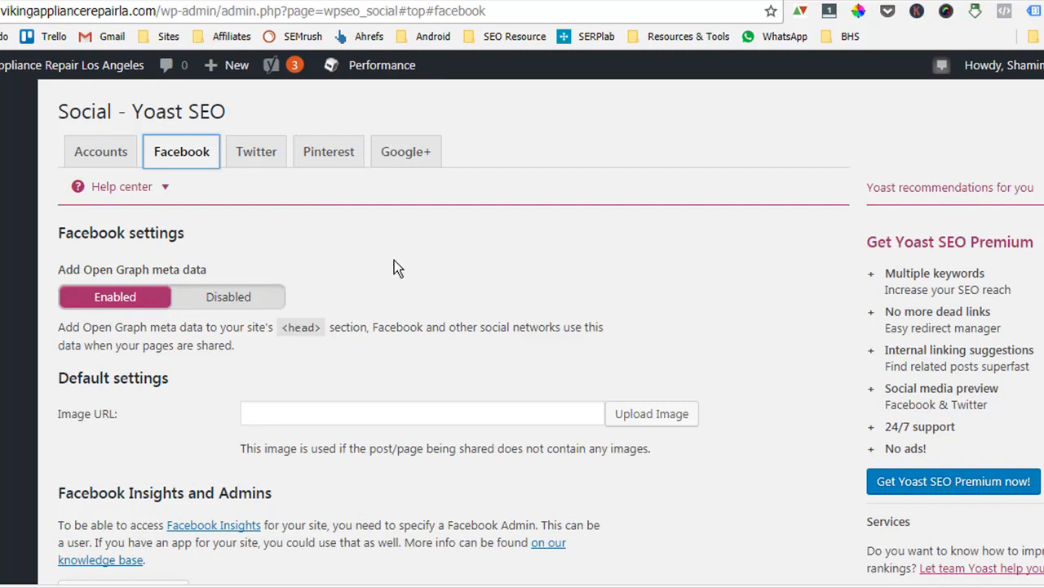
{"action": "scroll", "coordinate": [392, 282], "scroll_direction": "down", "scroll_amount": 3}
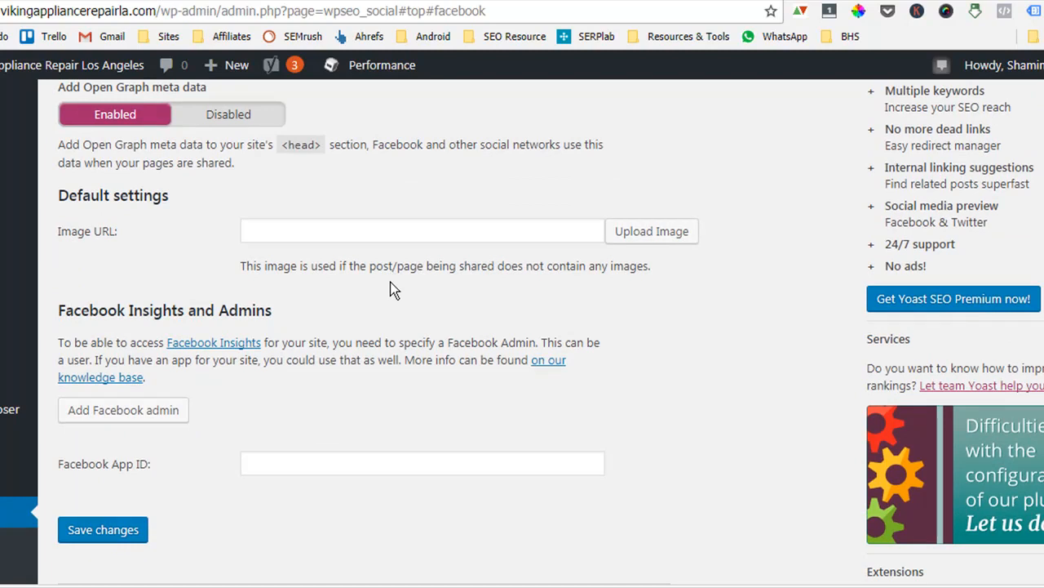
{"action": "scroll", "coordinate": [456, 391], "scroll_direction": "up", "scroll_amount": 3}
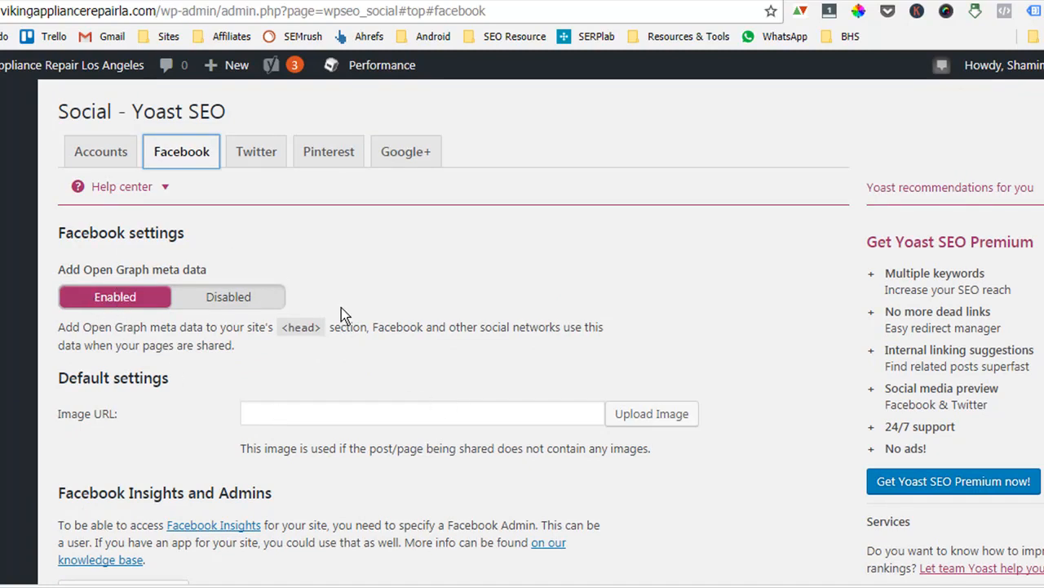
{"action": "scroll", "coordinate": [335, 310], "scroll_direction": "down", "scroll_amount": 3}
{"action": "scroll", "coordinate": [284, 303], "scroll_direction": "up", "scroll_amount": 3}
{"action": "scroll", "coordinate": [304, 429], "scroll_direction": "down", "scroll_amount": 5}
{"action": "scroll", "coordinate": [315, 412], "scroll_direction": "up", "scroll_amount": 5}
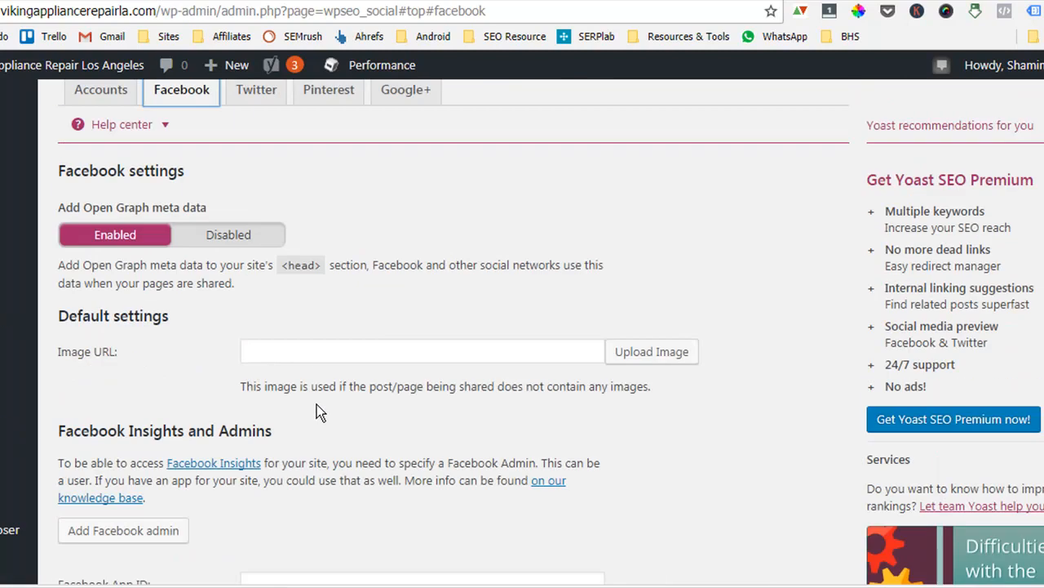
{"action": "left_click", "coordinate": [332, 418]}
{"action": "mouse_move", "coordinate": [41, 78]}
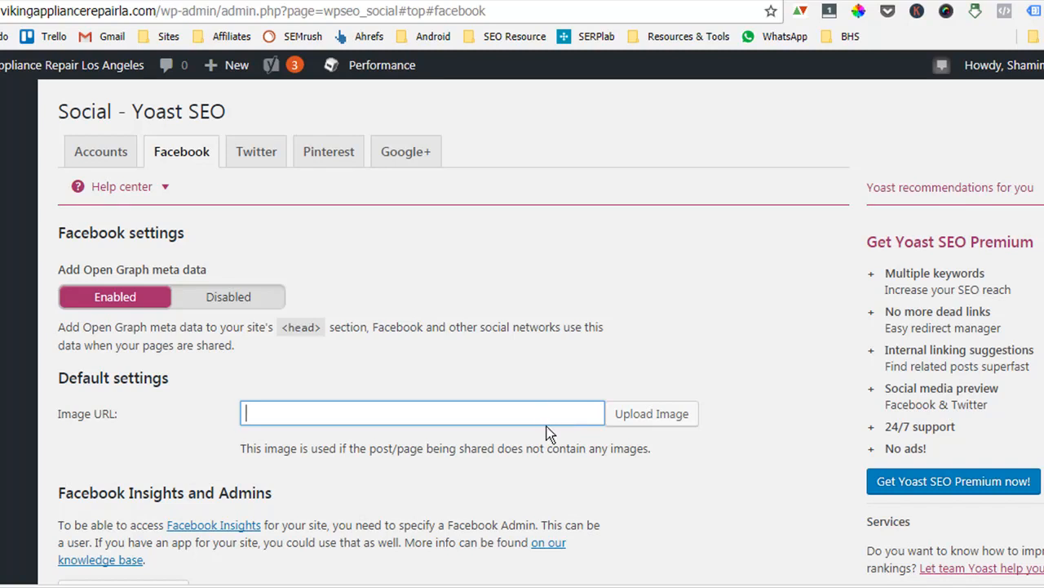
Set the Twitter default card type to Summary with large image and save the settings.
{"action": "left_click", "coordinate": [254, 158]}
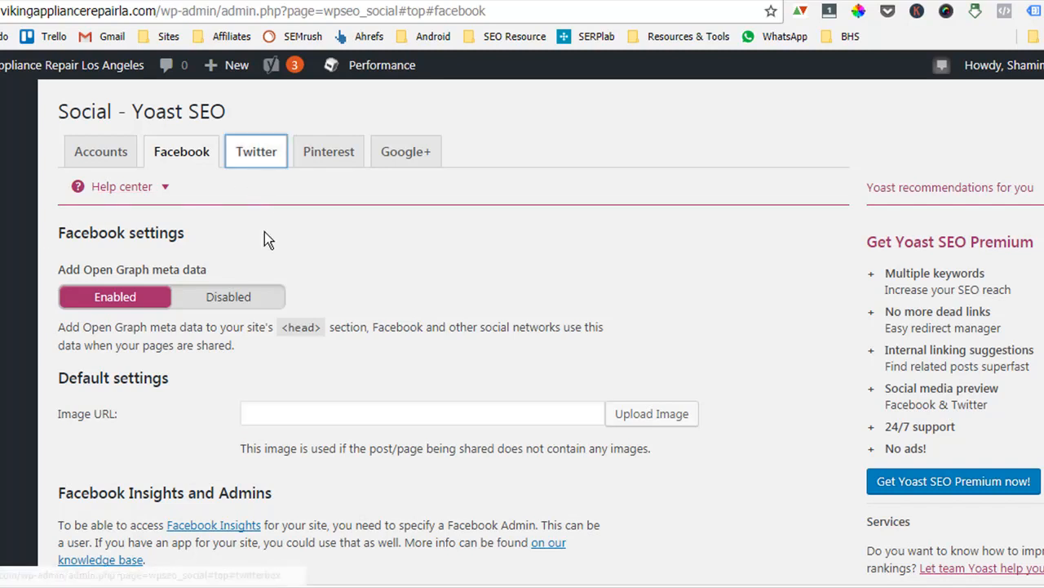
{"action": "left_click", "coordinate": [257, 155]}
{"action": "scroll", "coordinate": [262, 213], "scroll_direction": "down", "scroll_amount": 1}
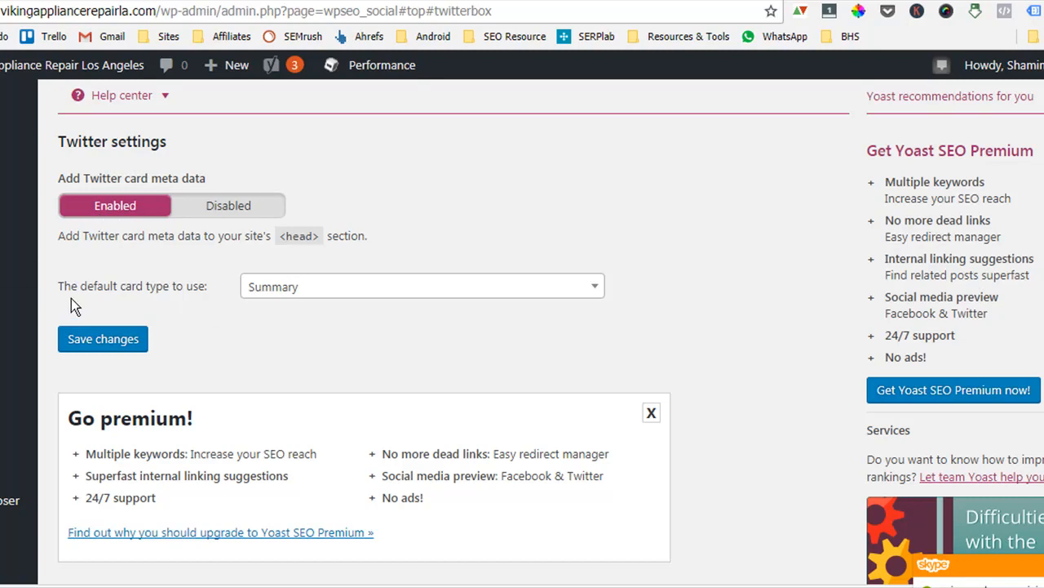
{"action": "left_click", "coordinate": [297, 296]}
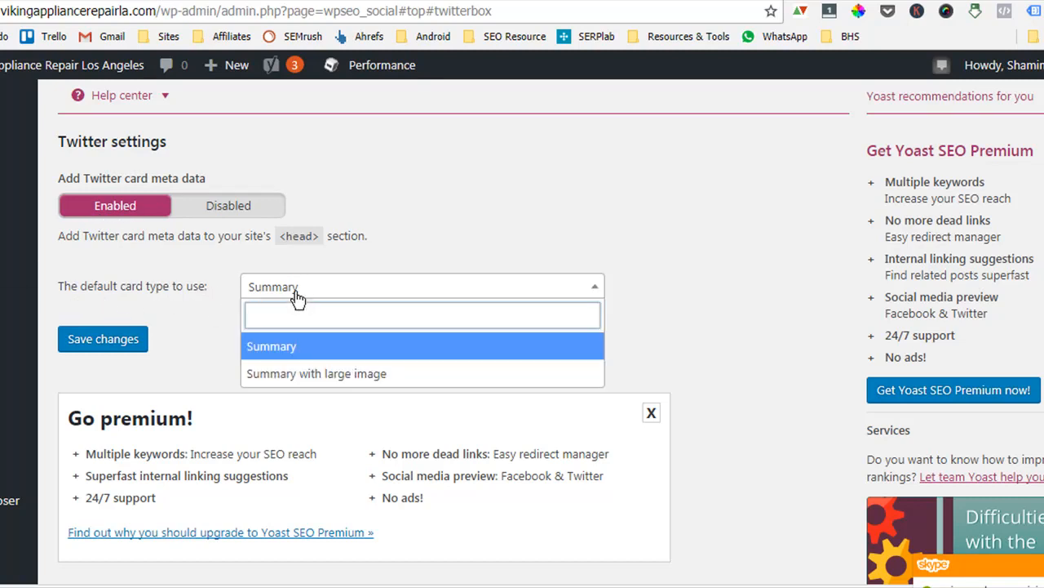
{"action": "left_click", "coordinate": [382, 379]}
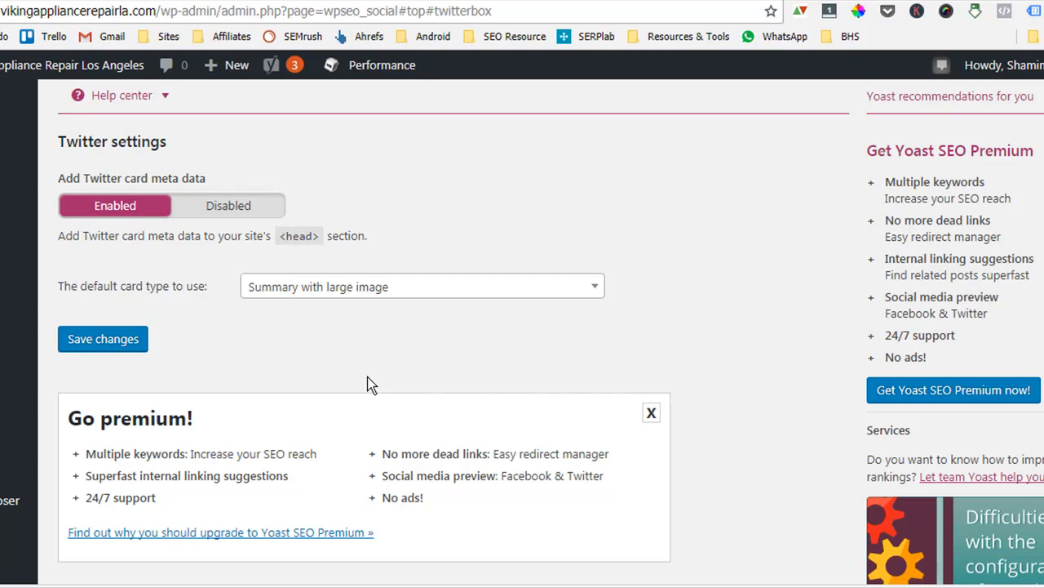
{"action": "left_click", "coordinate": [100, 341]}
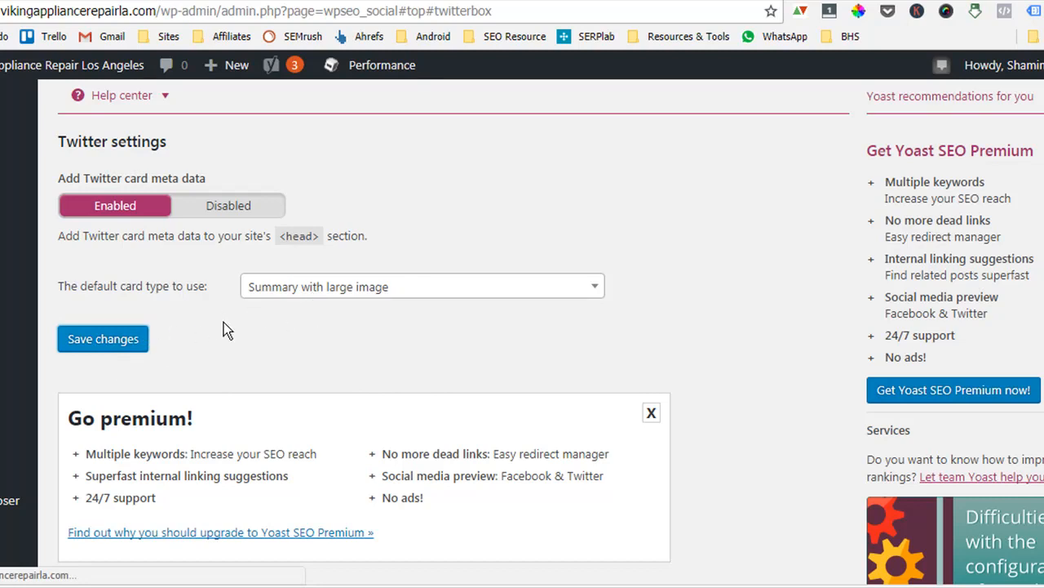
Review the Pinterest and Google+ tabs of the Social settings.
{"action": "scroll", "coordinate": [282, 386], "scroll_direction": "up", "scroll_amount": 1}
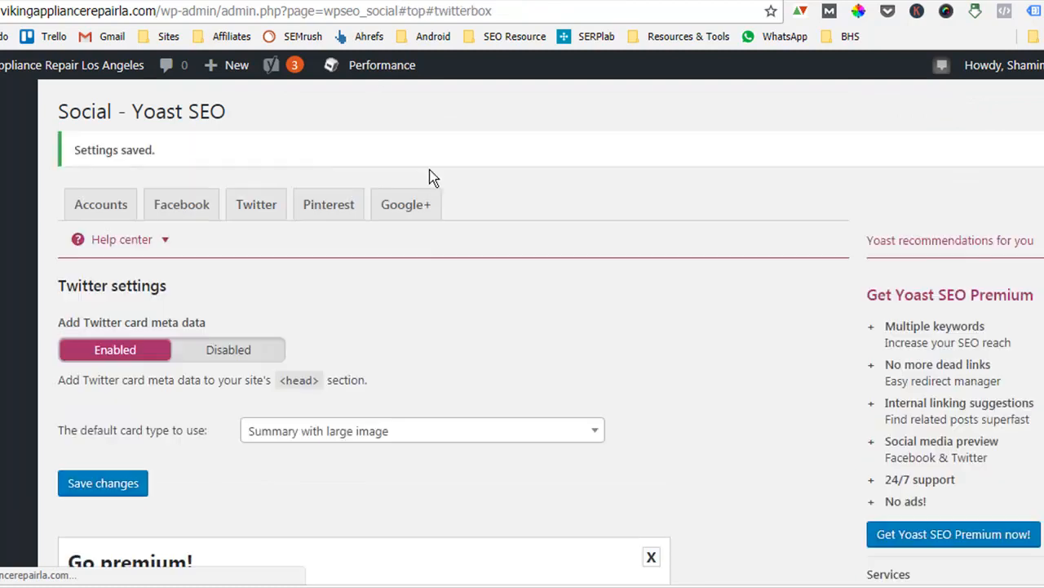
{"action": "left_click", "coordinate": [354, 205]}
{"action": "left_click", "coordinate": [287, 420]}
{"action": "left_click", "coordinate": [411, 209]}
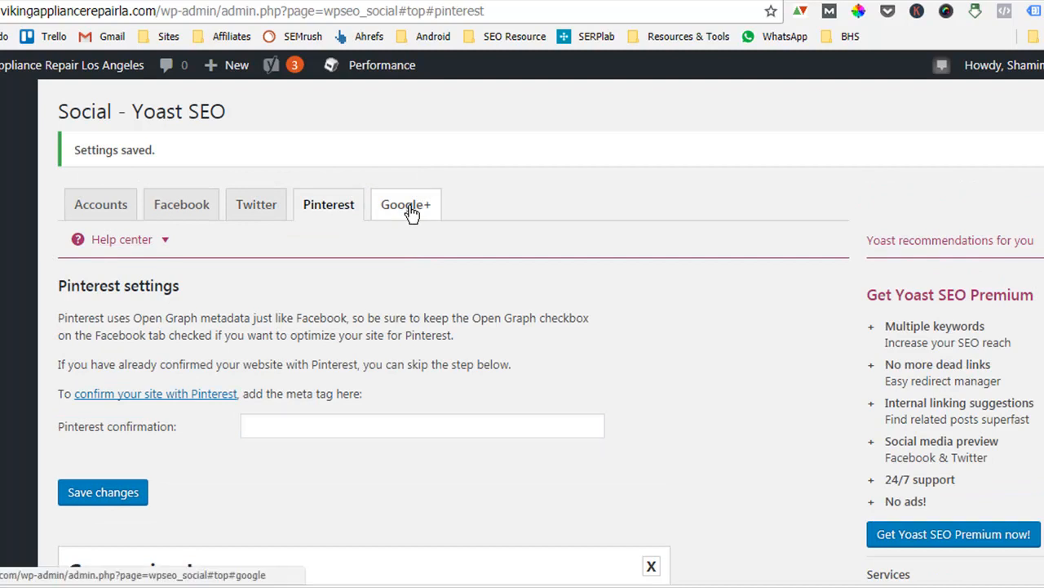
{"action": "left_click", "coordinate": [310, 367]}
In the XML Sitemaps post types settings, exclude Slides and Portfolio from the sitemap.
{"action": "scroll", "coordinate": [629, 287], "scroll_direction": "down", "scroll_amount": 3}
{"action": "scroll", "coordinate": [627, 283], "scroll_direction": "up", "scroll_amount": 3}
{"action": "scroll", "coordinate": [629, 283], "scroll_direction": "down", "scroll_amount": 5}
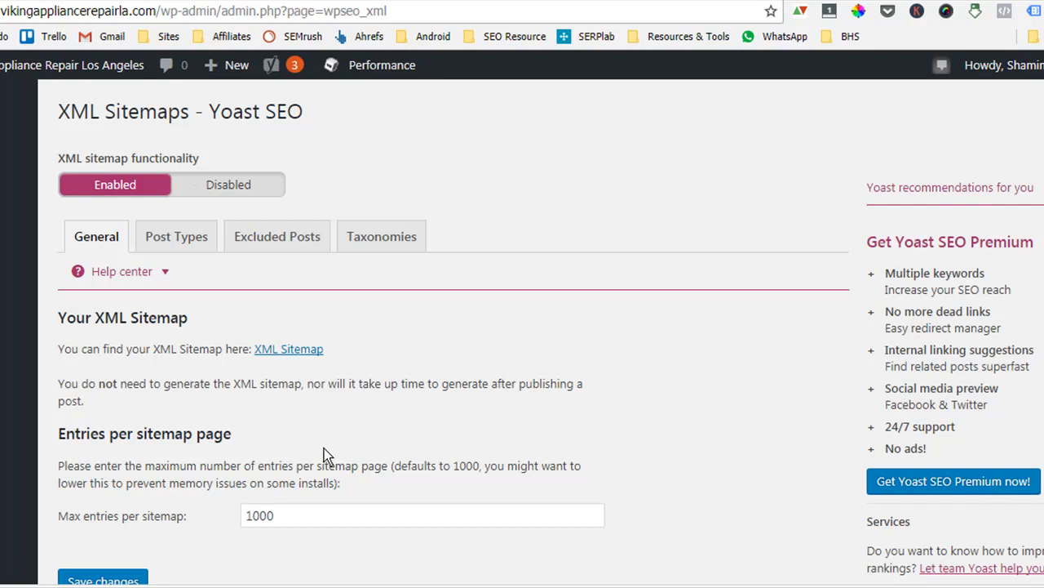
{"action": "scroll", "coordinate": [164, 385], "scroll_direction": "down", "scroll_amount": 3}
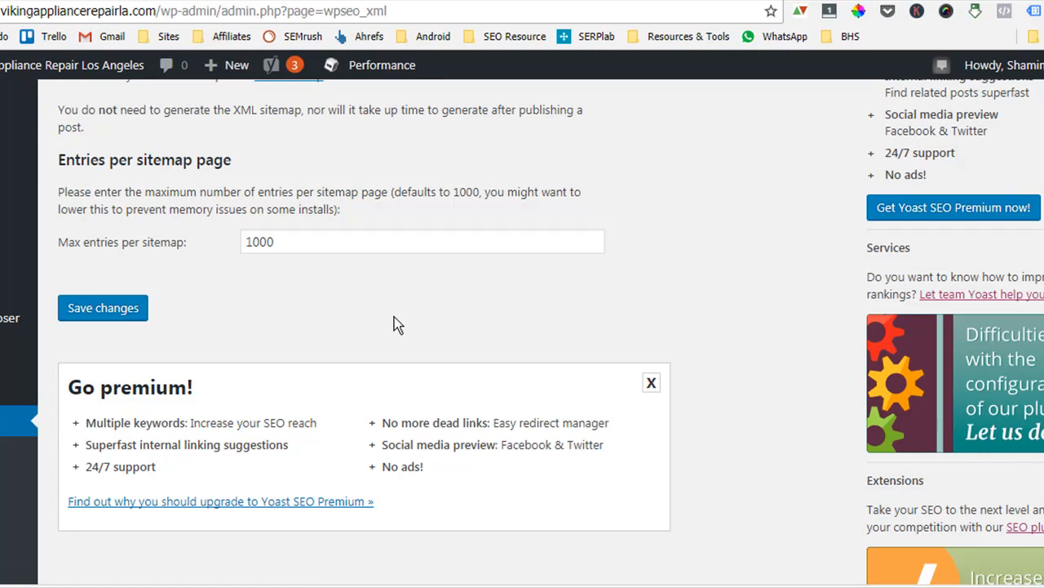
{"action": "scroll", "coordinate": [457, 494], "scroll_direction": "up", "scroll_amount": 3}
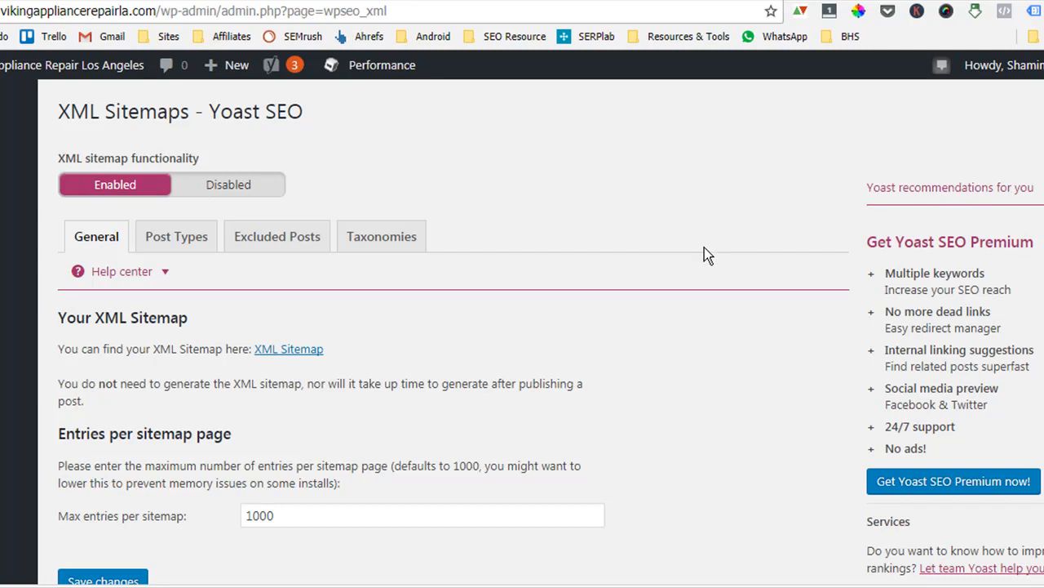
{"action": "left_click", "coordinate": [201, 242]}
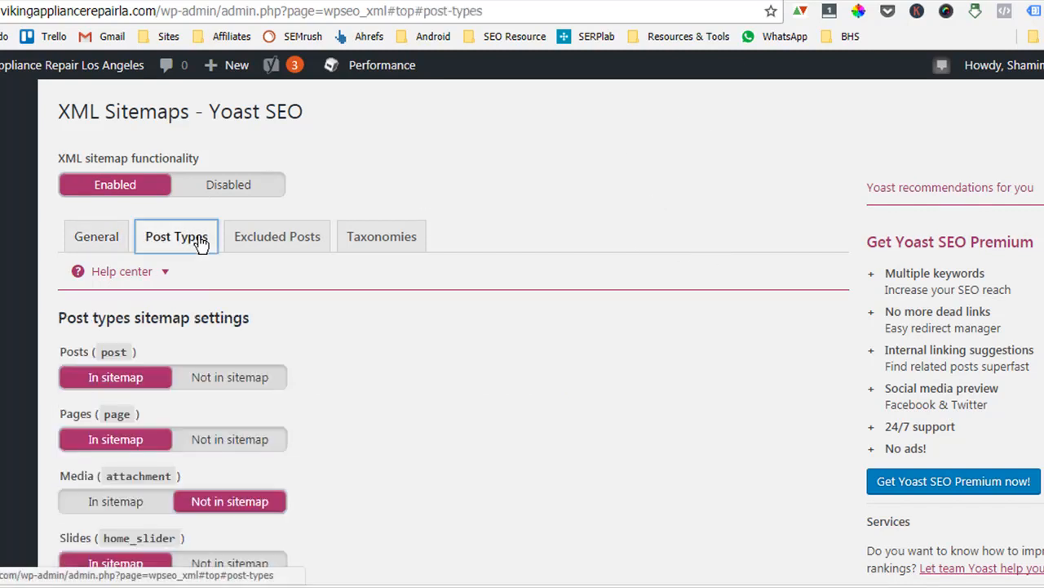
{"action": "scroll", "coordinate": [283, 350], "scroll_direction": "down", "scroll_amount": 1}
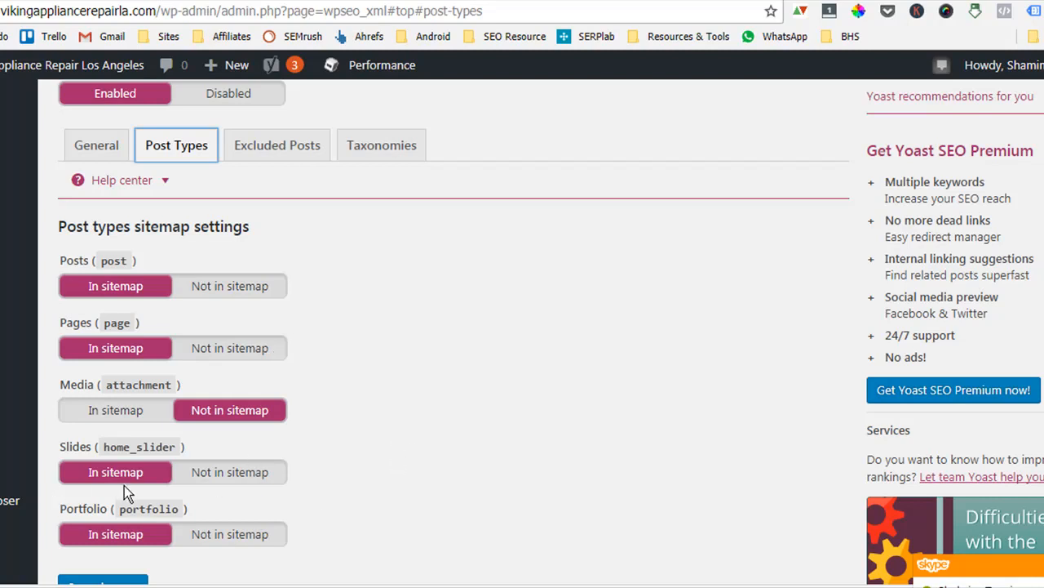
{"action": "scroll", "coordinate": [277, 481], "scroll_direction": "down", "scroll_amount": 2}
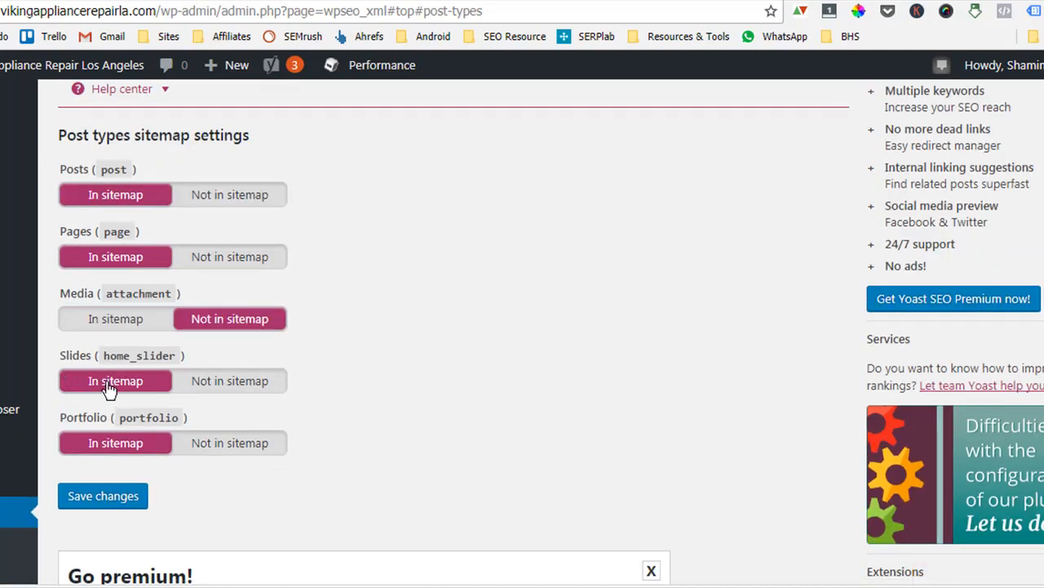
{"action": "left_click", "coordinate": [218, 384]}
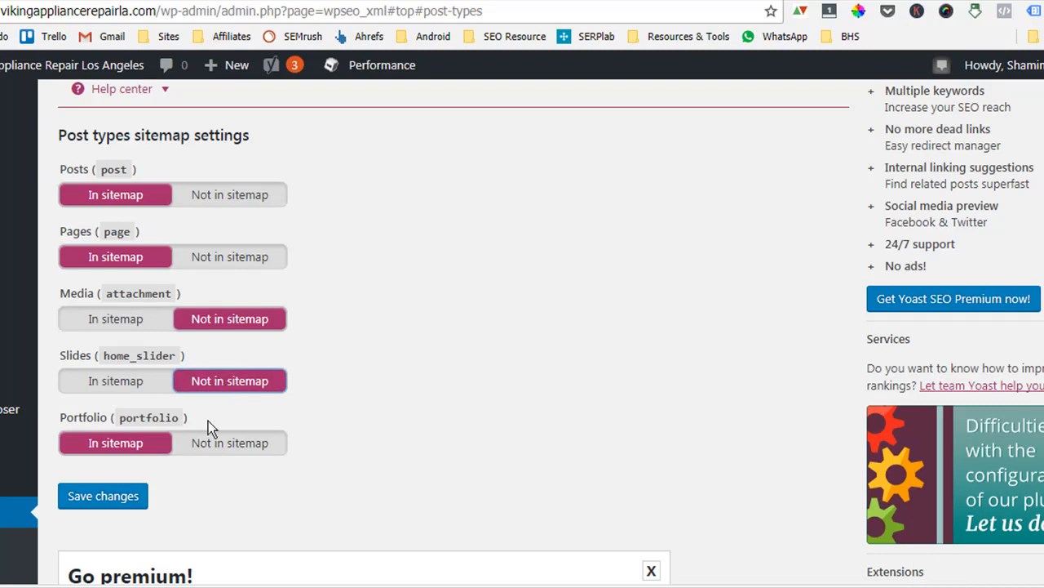
{"action": "left_click", "coordinate": [216, 444]}
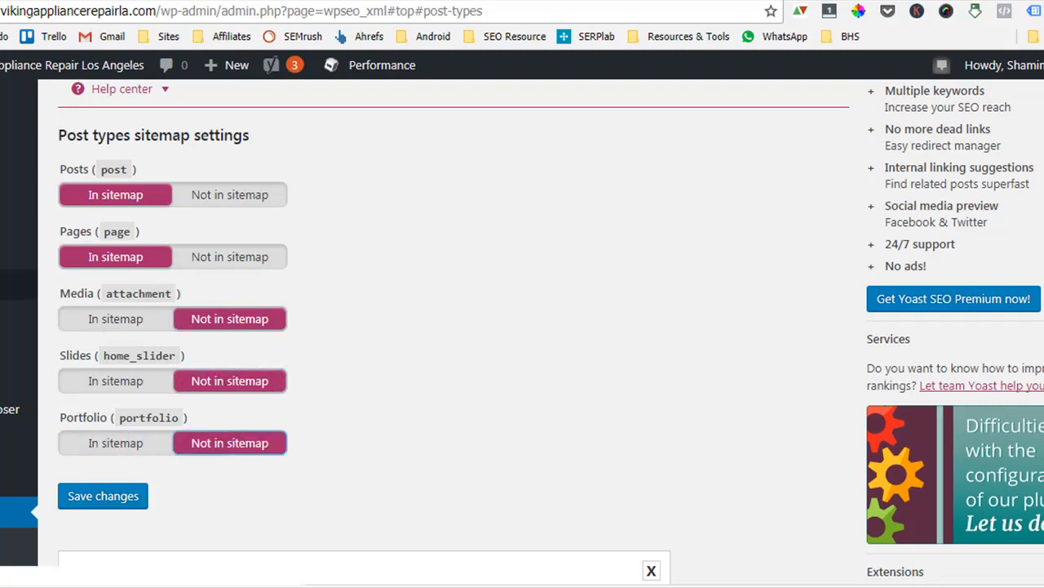
{"action": "scroll", "coordinate": [215, 323], "scroll_direction": "down", "scroll_amount": 1}
{"action": "scroll", "coordinate": [215, 322], "scroll_direction": "down", "scroll_amount": 3}
{"action": "left_click", "coordinate": [114, 251]}
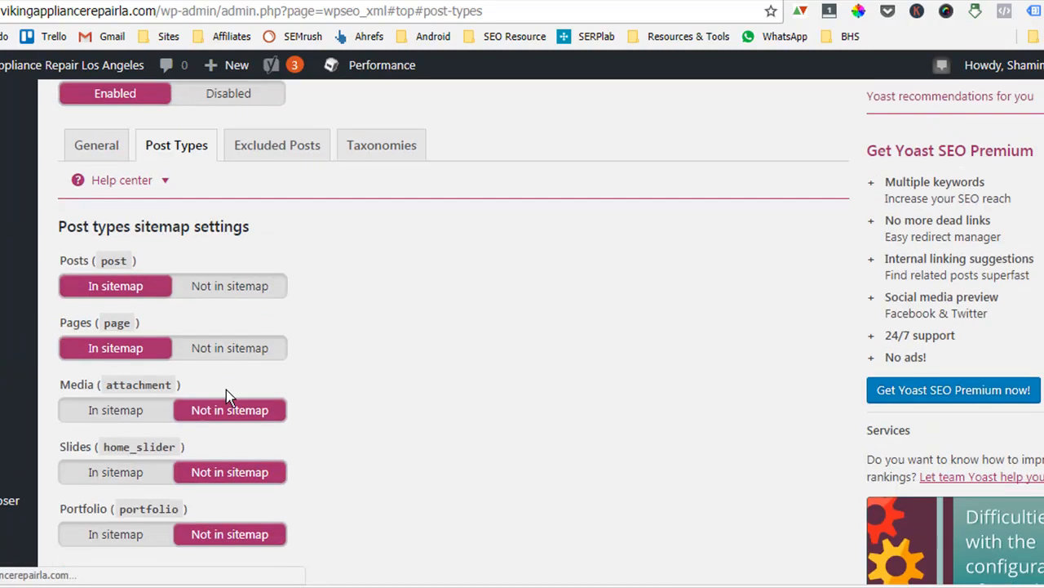
{"action": "scroll", "coordinate": [226, 390], "scroll_direction": "down", "scroll_amount": 2}
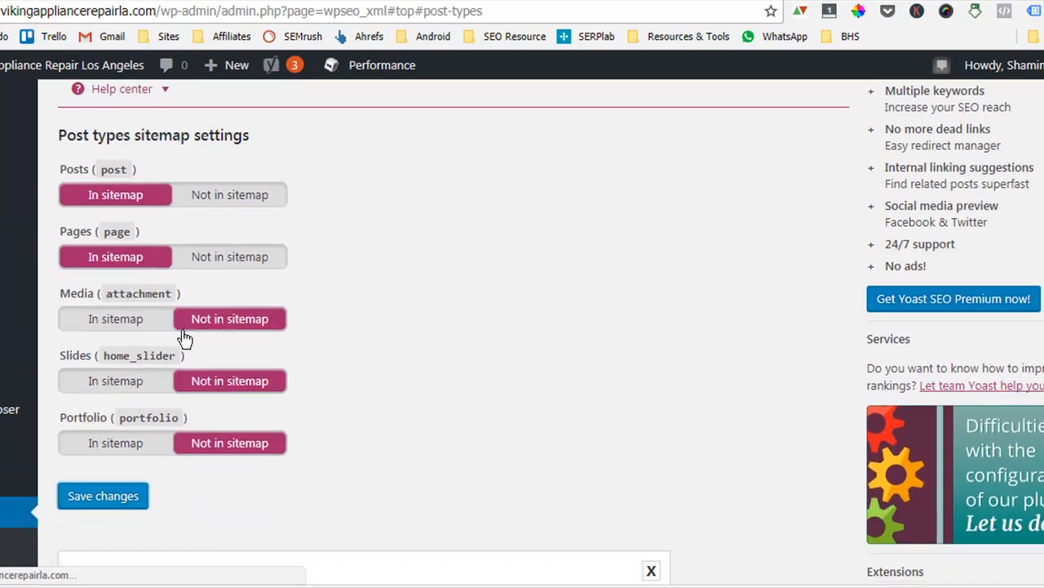
Switch Media to be included in the XML sitemap's post types settings.
{"action": "left_click", "coordinate": [115, 319]}
{"action": "left_click", "coordinate": [114, 498]}
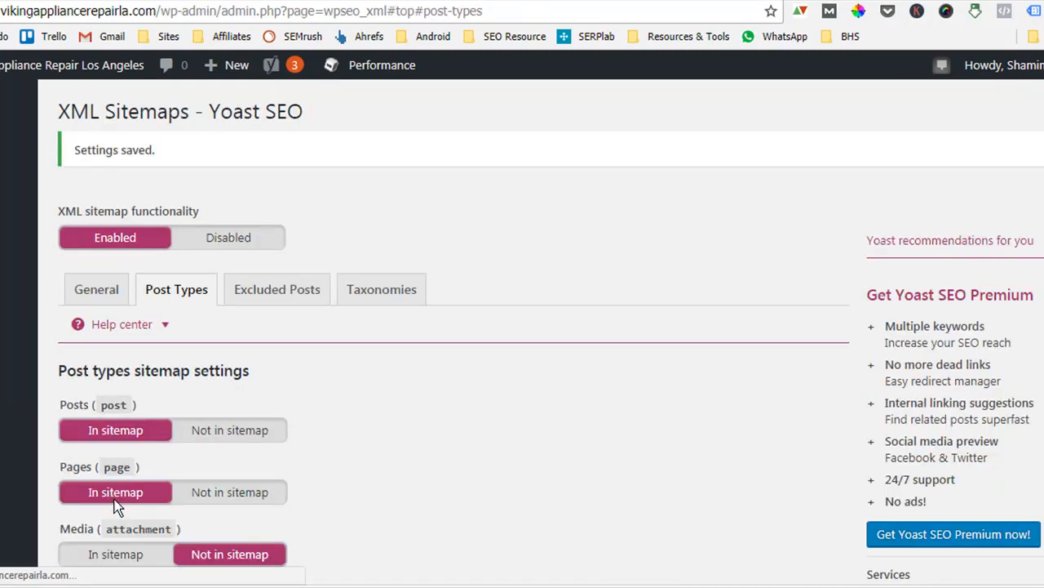
{"action": "scroll", "coordinate": [299, 401], "scroll_direction": "down", "scroll_amount": 6}
{"action": "left_click", "coordinate": [97, 290]}
{"action": "left_click", "coordinate": [115, 458]}
{"action": "scroll", "coordinate": [363, 406], "scroll_direction": "up", "scroll_amount": 2}
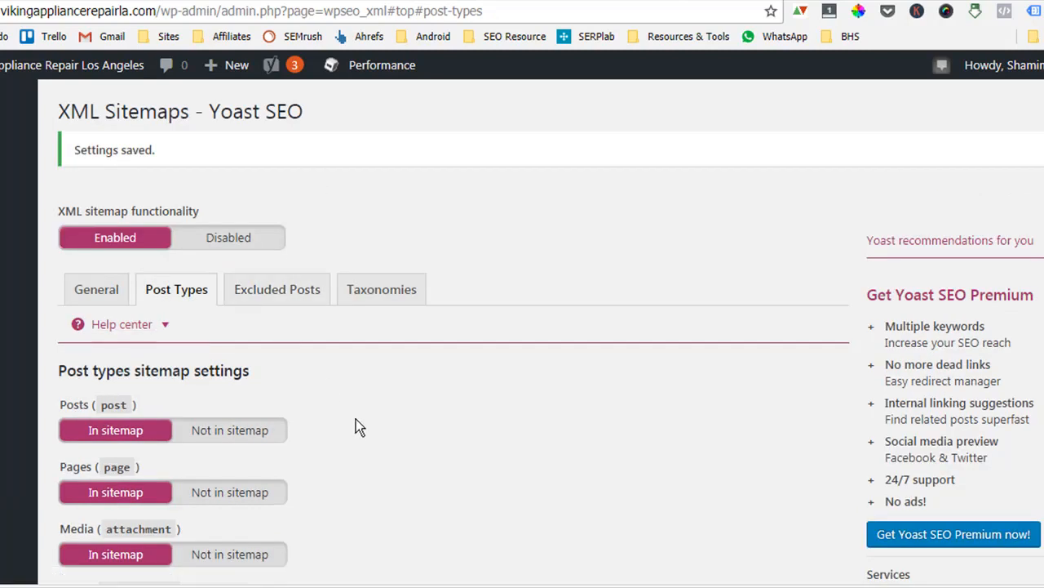
Examine the Excluded Posts settings for the XML sitemap.
{"action": "scroll", "coordinate": [359, 376], "scroll_direction": "down", "scroll_amount": 2}
{"action": "left_click", "coordinate": [296, 119]}
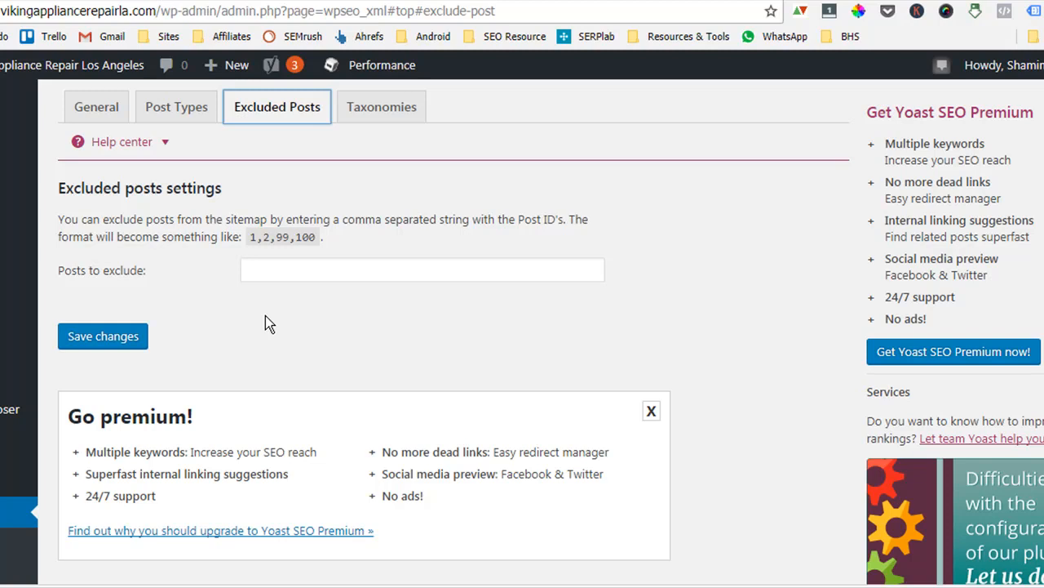
{"action": "left_click", "coordinate": [329, 268]}
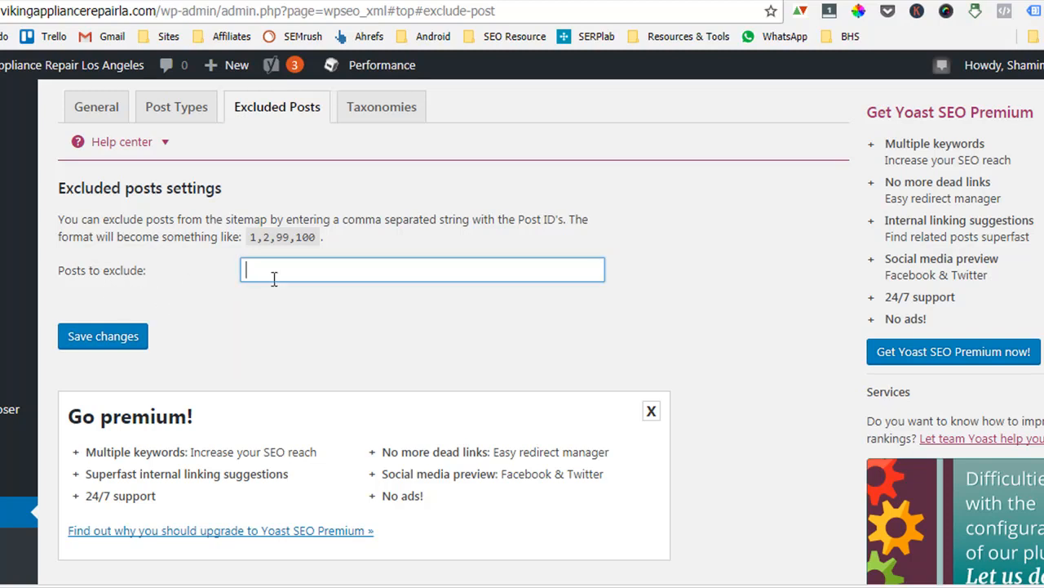
{"action": "left_click_drag", "start_coordinate": [248, 235], "coordinate": [361, 234]}
{"action": "left_click", "coordinate": [361, 234]}
{"action": "left_click", "coordinate": [311, 268]}
{"action": "left_click", "coordinate": [676, 312]}
{"action": "left_click", "coordinate": [297, 271]}
In the Taxonomies sitemap settings, exclude Tags, Project Categories and Project Attributes, then save the changes.
{"action": "left_click", "coordinate": [382, 117]}
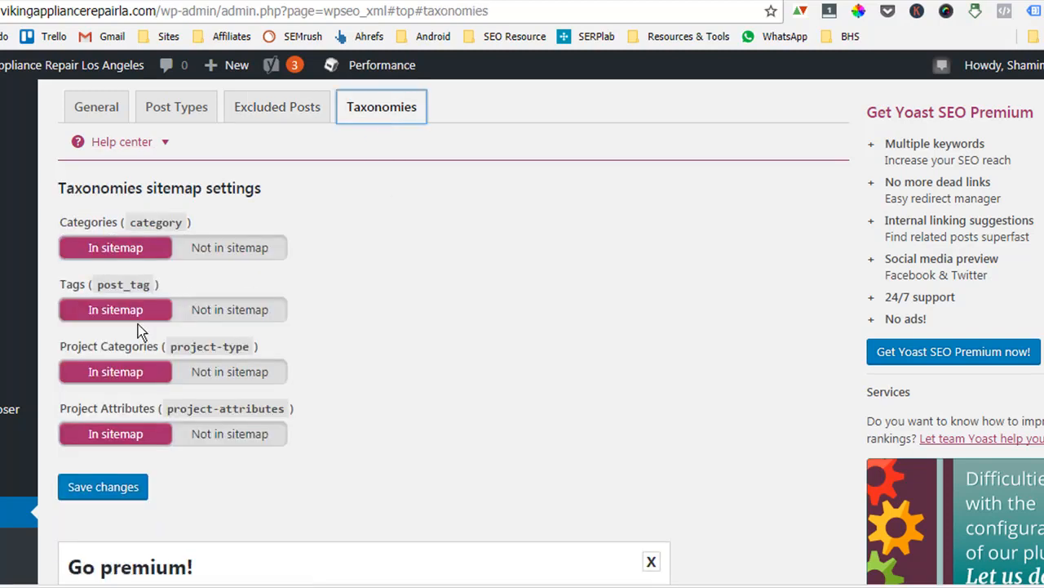
{"action": "left_click", "coordinate": [209, 311]}
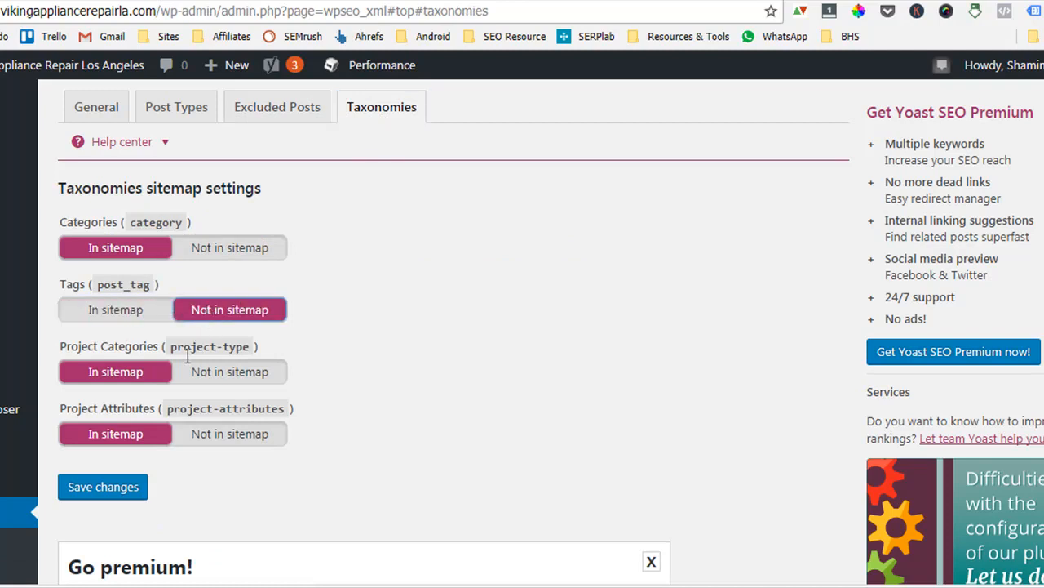
{"action": "left_click", "coordinate": [220, 372]}
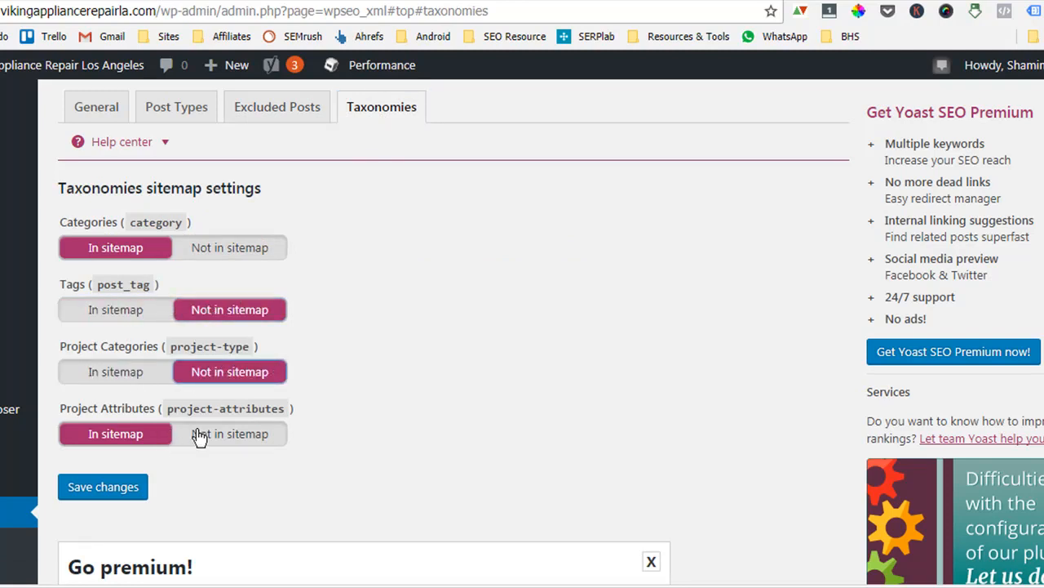
{"action": "left_click", "coordinate": [225, 435]}
{"action": "left_click", "coordinate": [100, 487]}
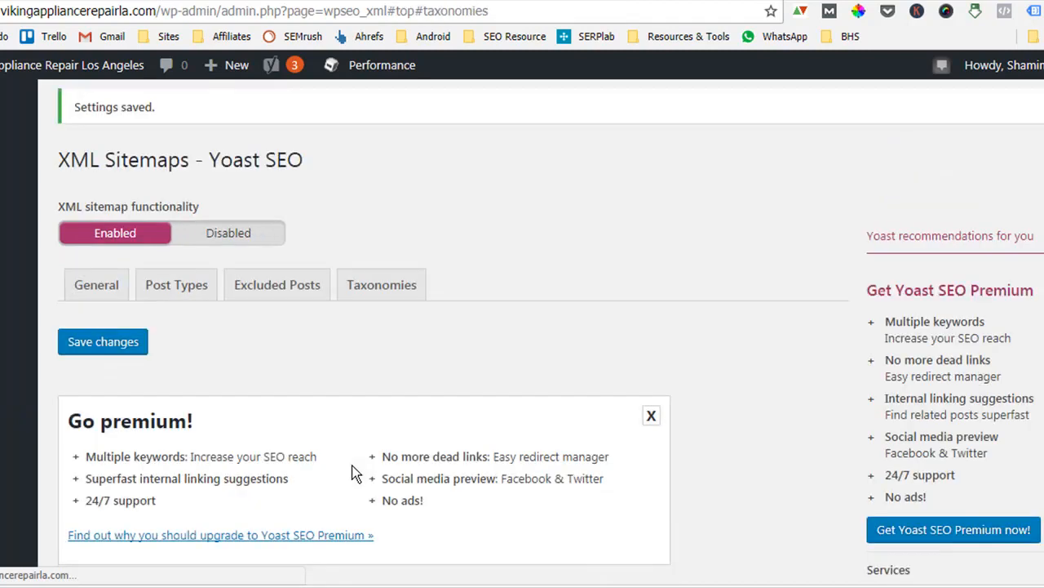
In the Advanced Permalinks settings, remove the category base and redirect attachment URLs to the parent post.
{"action": "scroll", "coordinate": [370, 529], "scroll_direction": "down", "scroll_amount": 10}
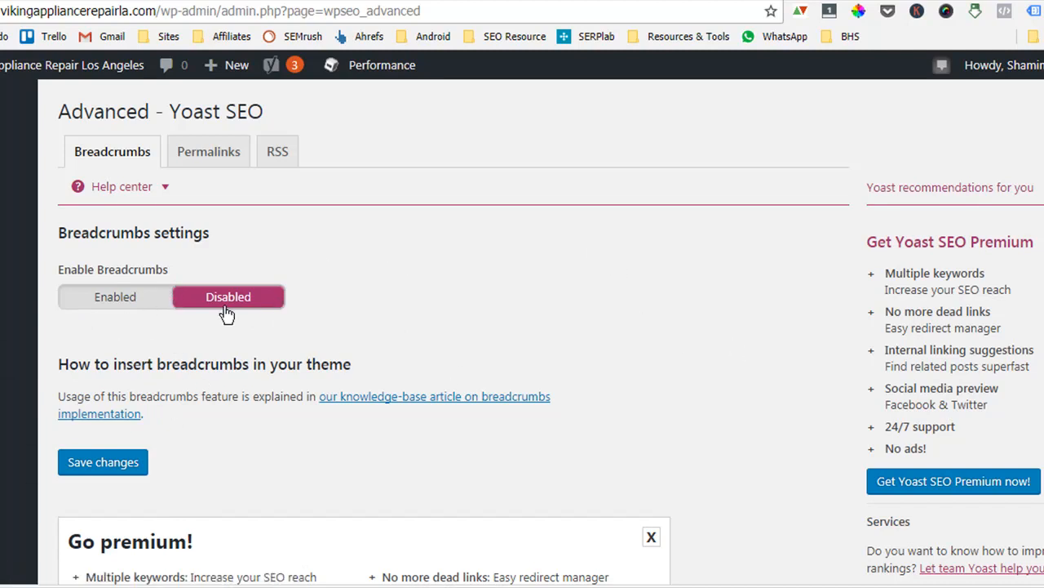
{"action": "left_click", "coordinate": [196, 158]}
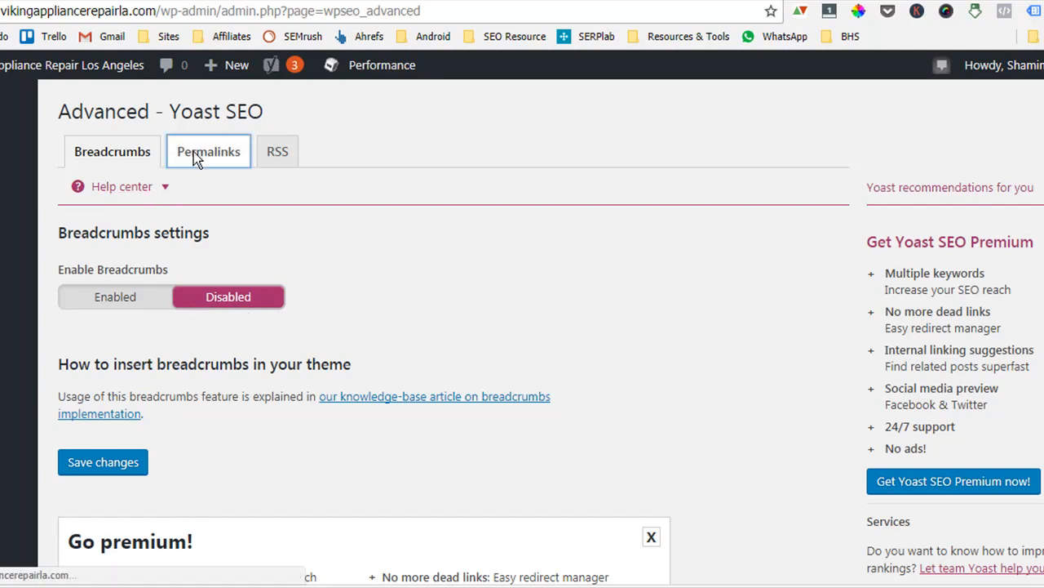
{"action": "scroll", "coordinate": [8, 526], "scroll_direction": "down", "scroll_amount": 2}
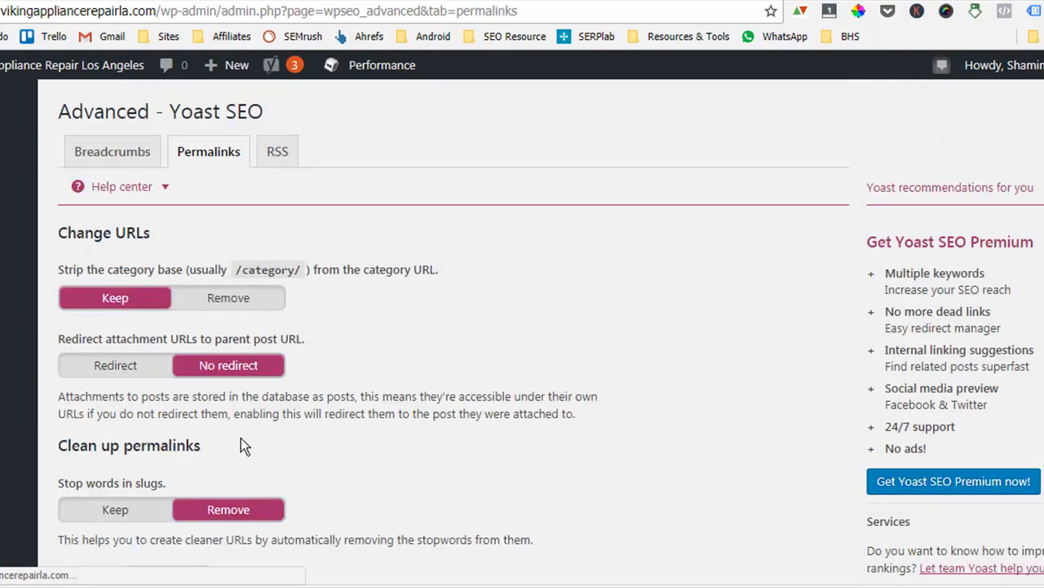
{"action": "scroll", "coordinate": [363, 499], "scroll_direction": "down", "scroll_amount": 1}
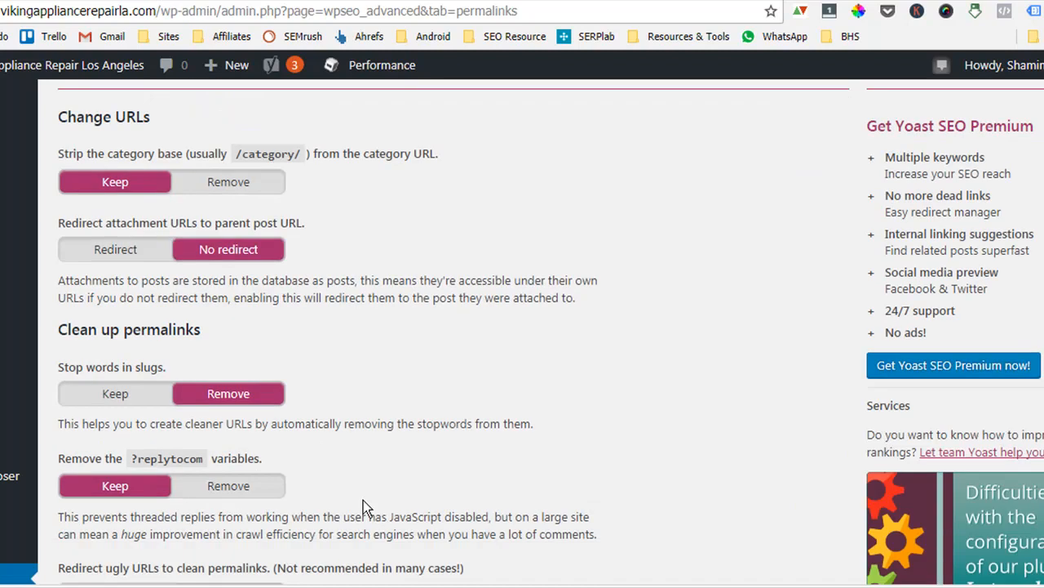
{"action": "scroll", "coordinate": [363, 499], "scroll_direction": "down", "scroll_amount": 6}
{"action": "scroll", "coordinate": [363, 508], "scroll_direction": "up", "scroll_amount": 8}
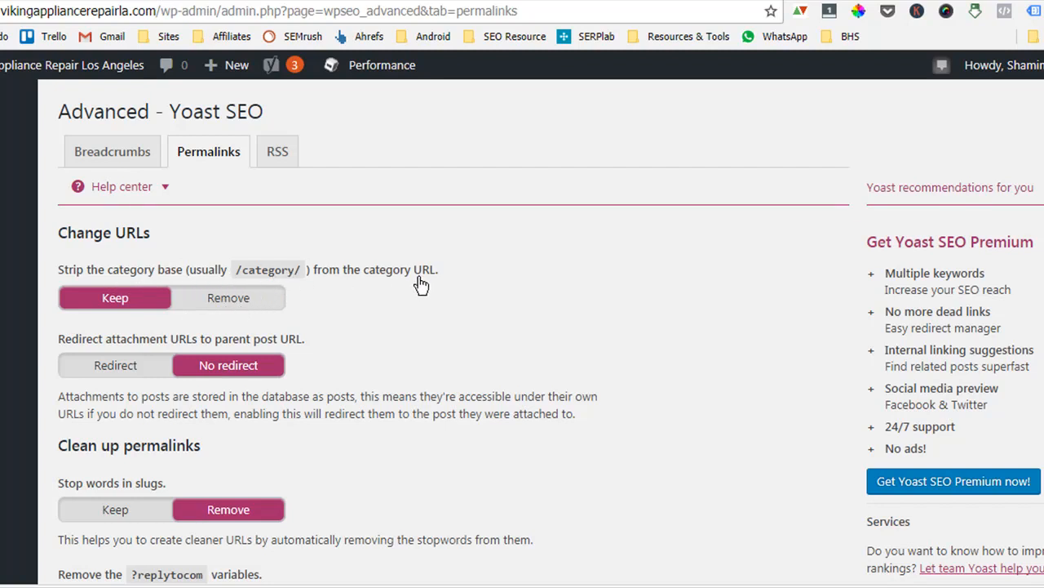
{"action": "left_click", "coordinate": [241, 304]}
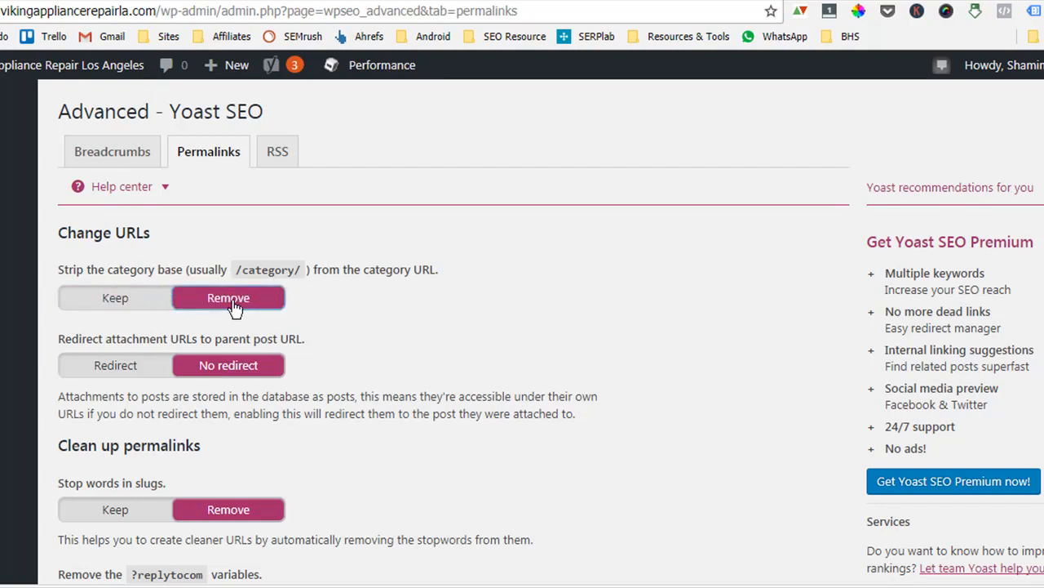
{"action": "left_click", "coordinate": [108, 307]}
{"action": "left_click", "coordinate": [226, 307]}
{"action": "left_click", "coordinate": [116, 371]}
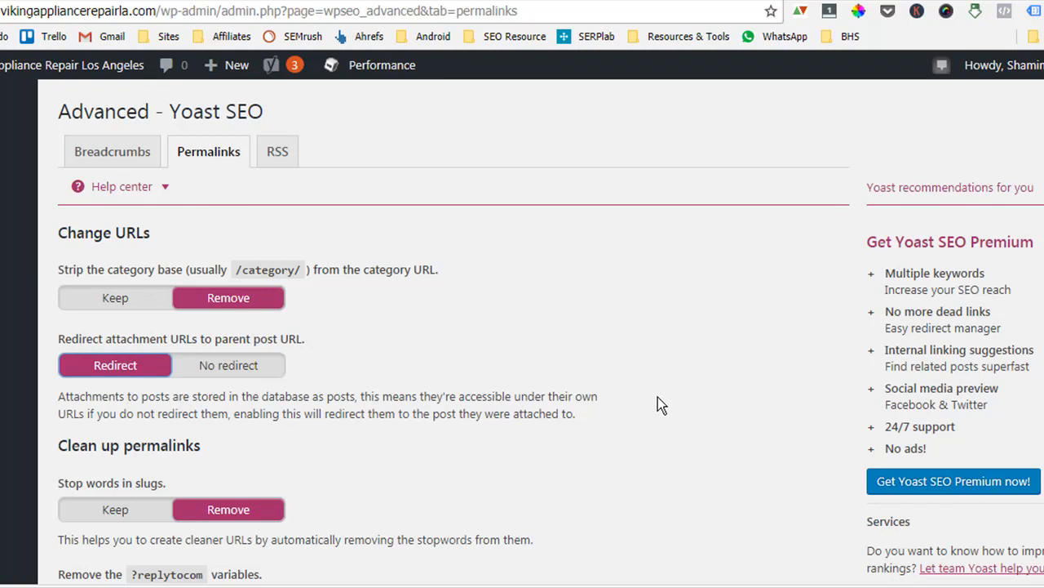
Keep stop words in slugs and save the permalink settings.
{"action": "scroll", "coordinate": [639, 392], "scroll_direction": "down", "scroll_amount": 3}
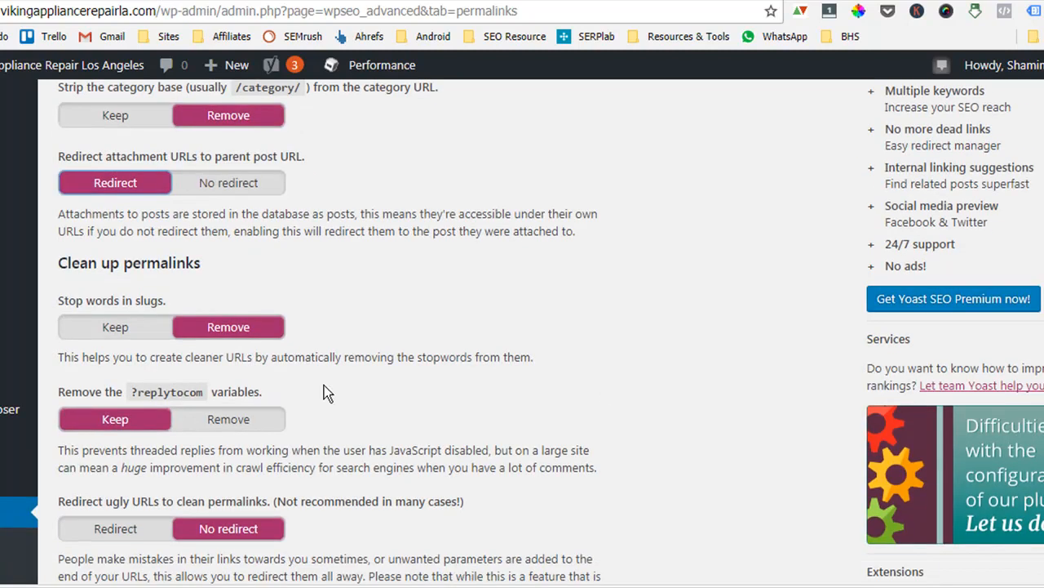
{"action": "left_click", "coordinate": [127, 330]}
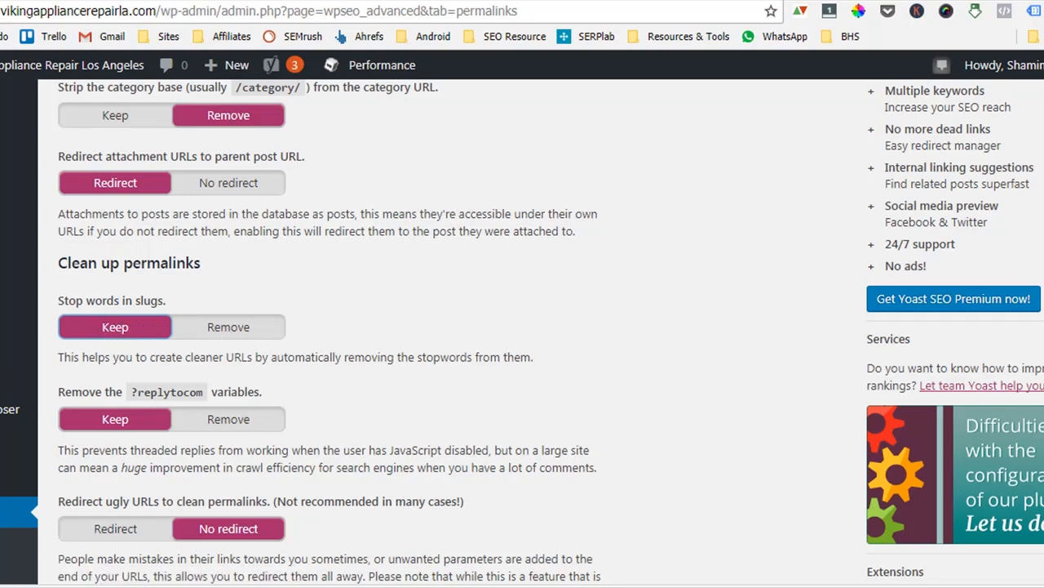
{"action": "scroll", "coordinate": [364, 479], "scroll_direction": "down", "scroll_amount": 1}
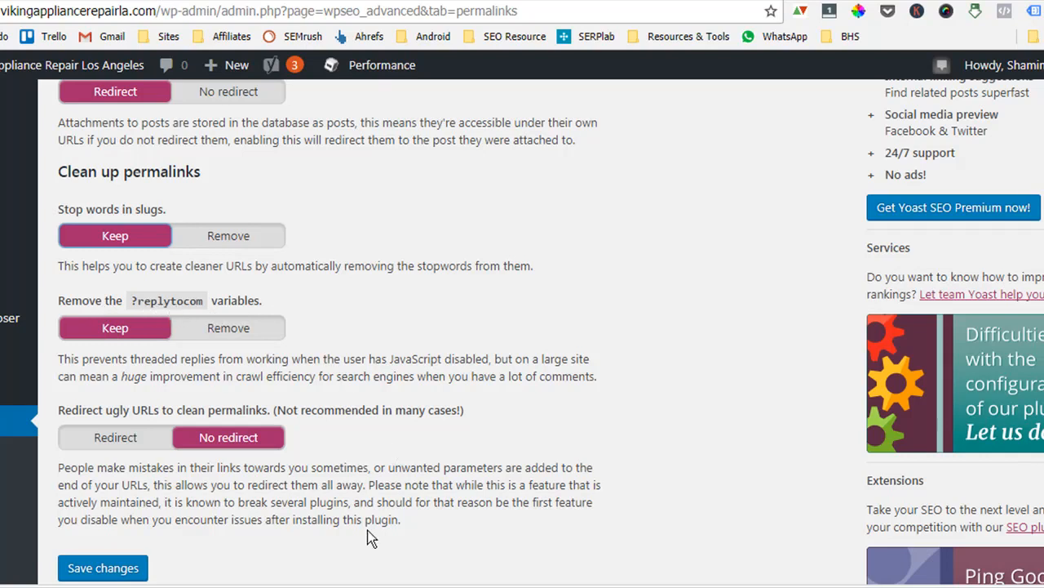
{"action": "scroll", "coordinate": [345, 520], "scroll_direction": "down", "scroll_amount": 2}
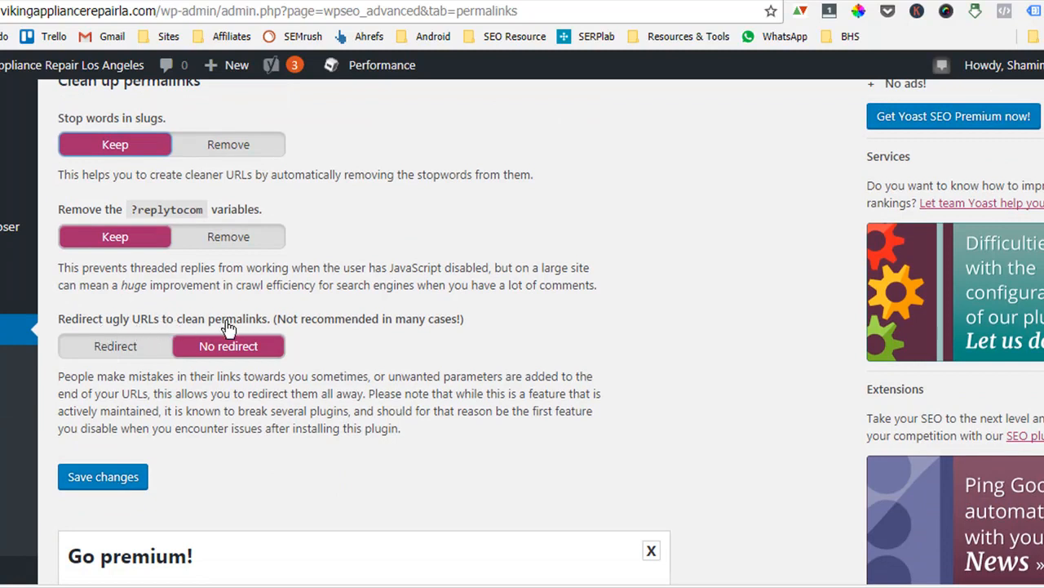
{"action": "left_click", "coordinate": [123, 483]}
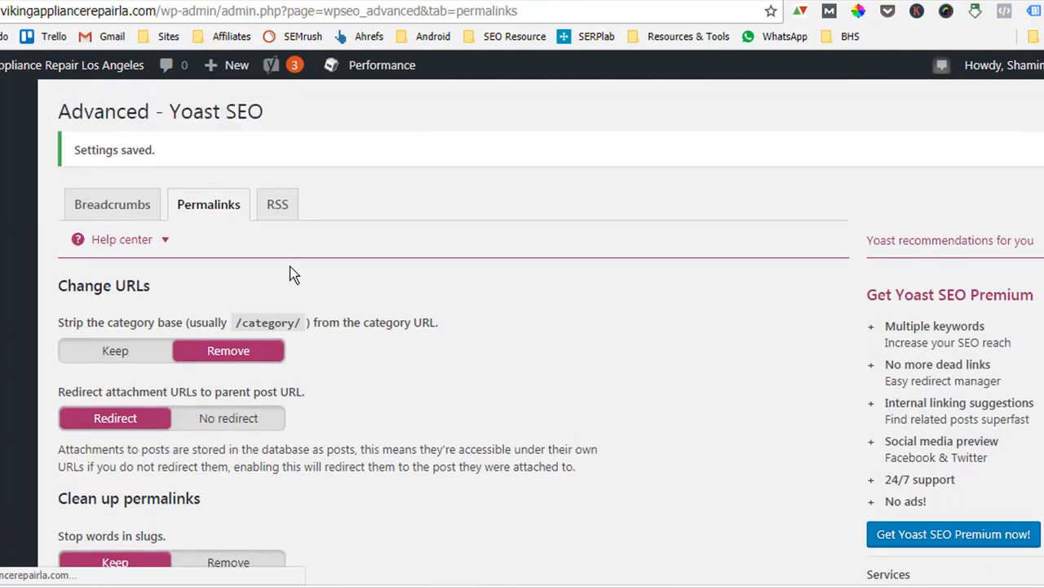
Review the RSS feed settings, the Tools page and the Search Console settings of Yoast SEO.
{"action": "left_click", "coordinate": [277, 206]}
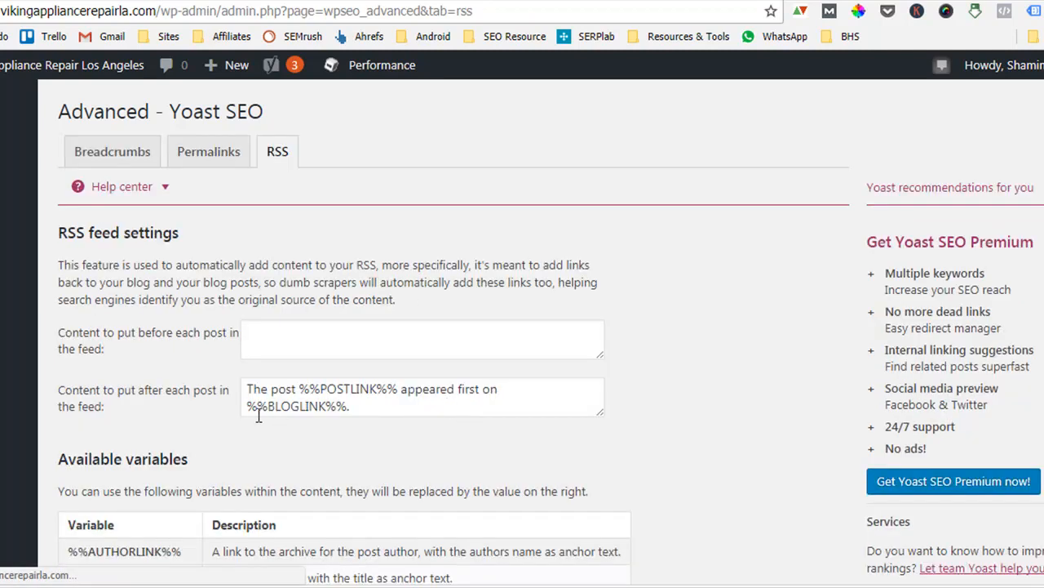
{"action": "scroll", "coordinate": [307, 412], "scroll_direction": "down", "scroll_amount": 4}
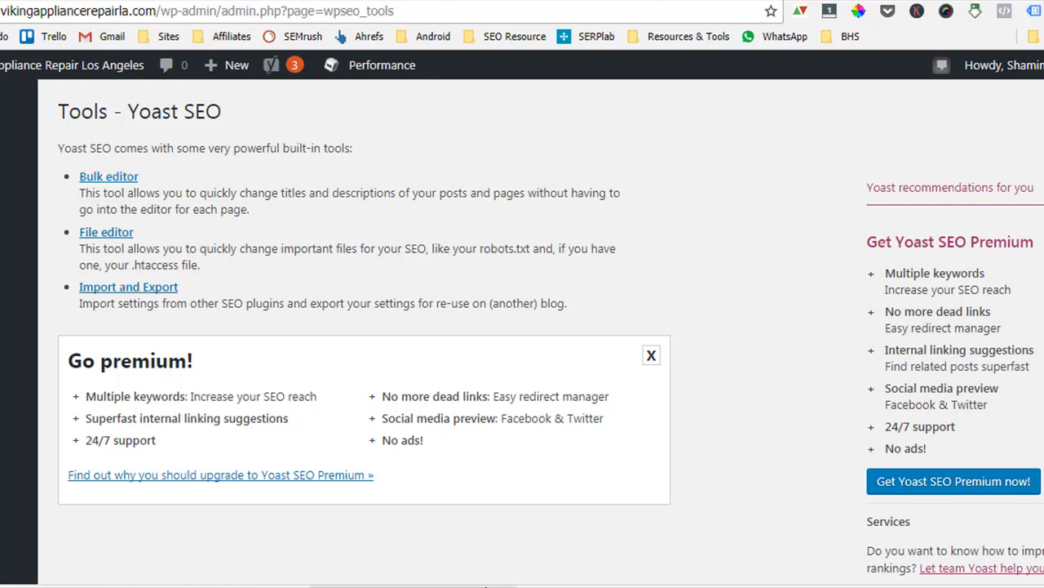
{"action": "scroll", "coordinate": [187, 464], "scroll_direction": "down", "scroll_amount": 5}
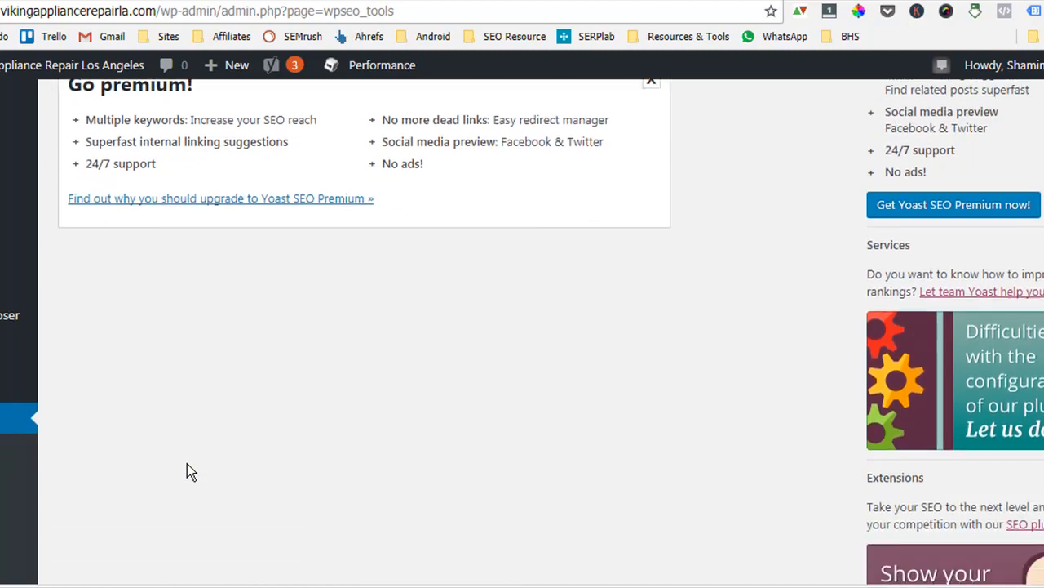
{"action": "scroll", "coordinate": [187, 463], "scroll_direction": "down", "scroll_amount": 1}
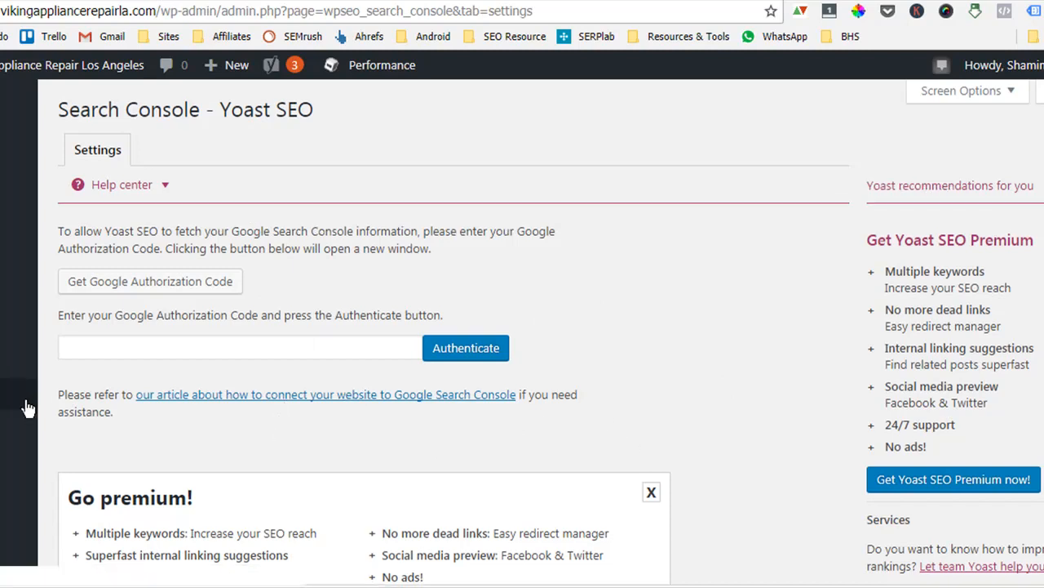
{"action": "scroll", "coordinate": [27, 408], "scroll_direction": "down", "scroll_amount": 2}
{"action": "scroll", "coordinate": [27, 408], "scroll_direction": "down", "scroll_amount": 1}
{"action": "scroll", "coordinate": [27, 408], "scroll_direction": "down", "scroll_amount": 2}
{"action": "scroll", "coordinate": [27, 408], "scroll_direction": "up", "scroll_amount": 5}
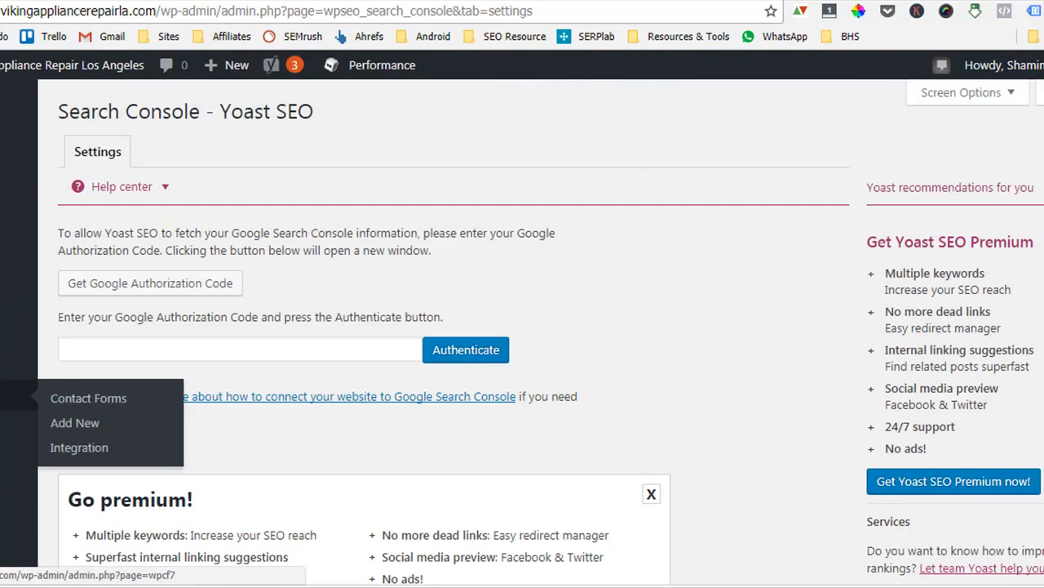
{"action": "scroll", "coordinate": [27, 408], "scroll_direction": "down", "scroll_amount": 5}
{"action": "scroll", "coordinate": [457, 294], "scroll_direction": "up", "scroll_amount": 5}
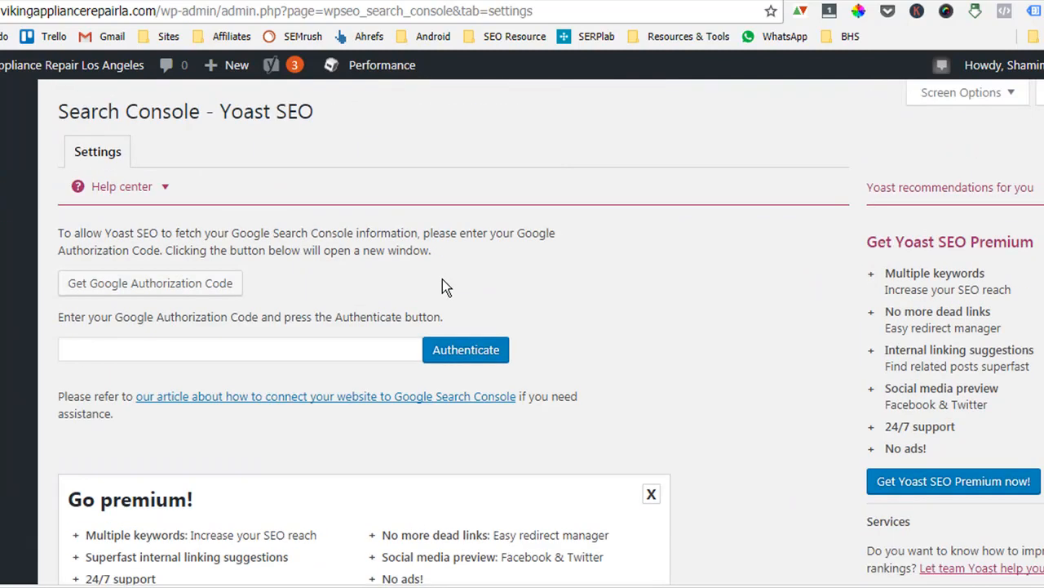
{"action": "scroll", "coordinate": [408, 282], "scroll_direction": "down", "scroll_amount": 7}
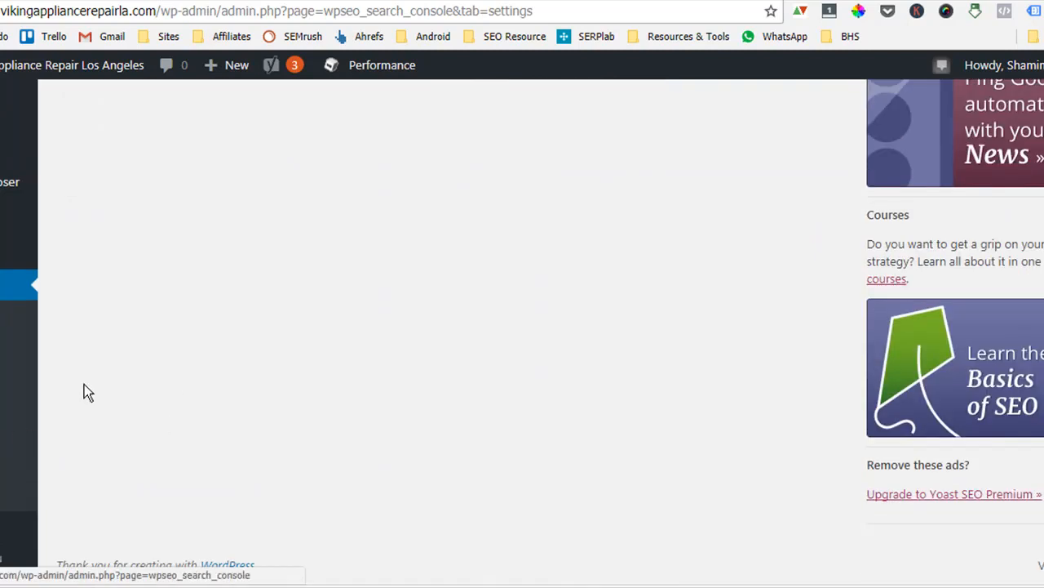
{"action": "scroll", "coordinate": [338, 388], "scroll_direction": "up", "scroll_amount": 6}
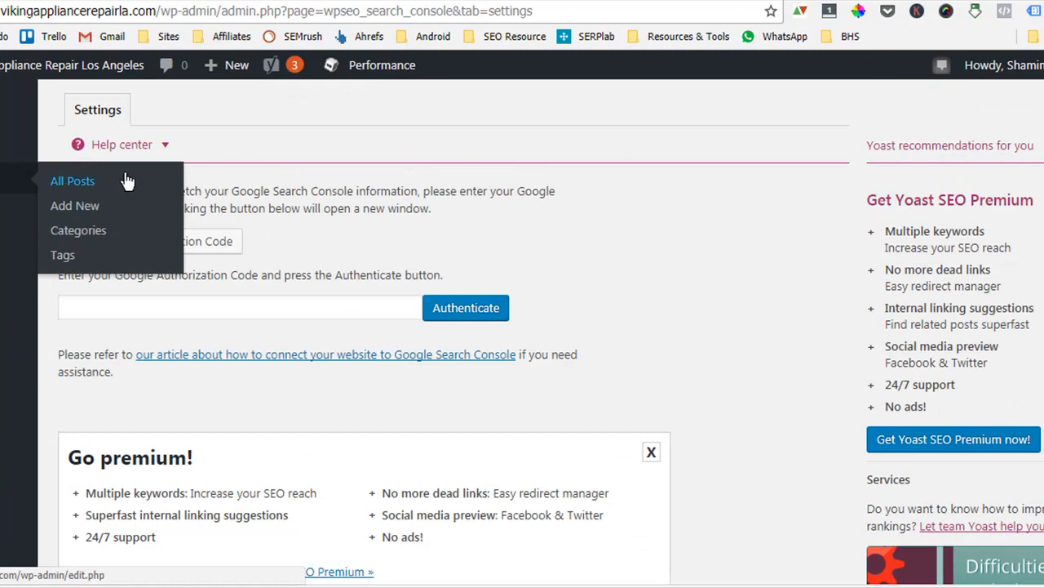
Open the VIKING CookTop Repair post for editing and change its title to Viking CookTop Repair.
{"action": "right_click", "coordinate": [91, 182]}
{"action": "left_click", "coordinate": [129, 194]}
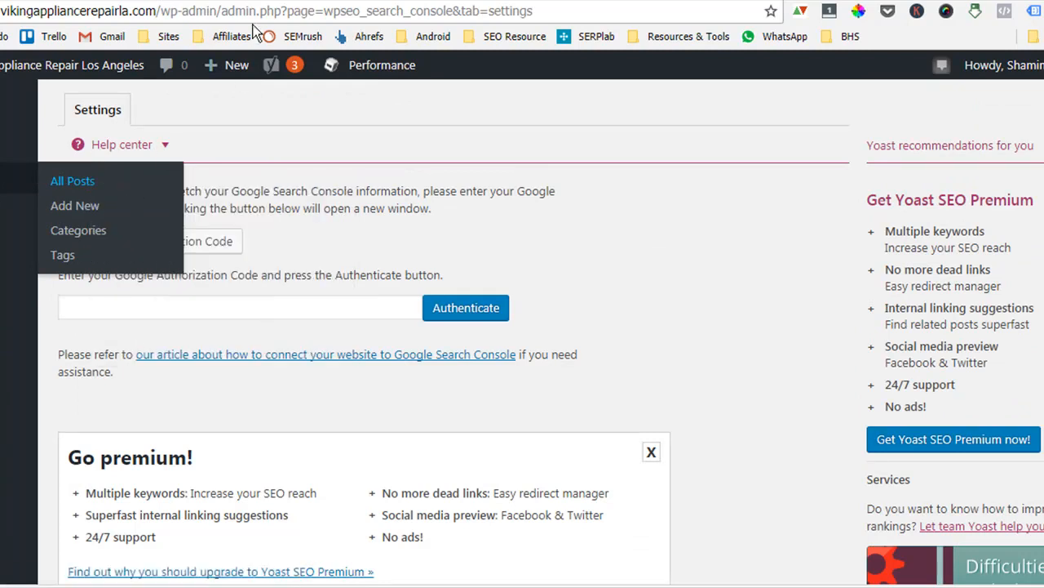
{"action": "left_click", "coordinate": [269, 1]}
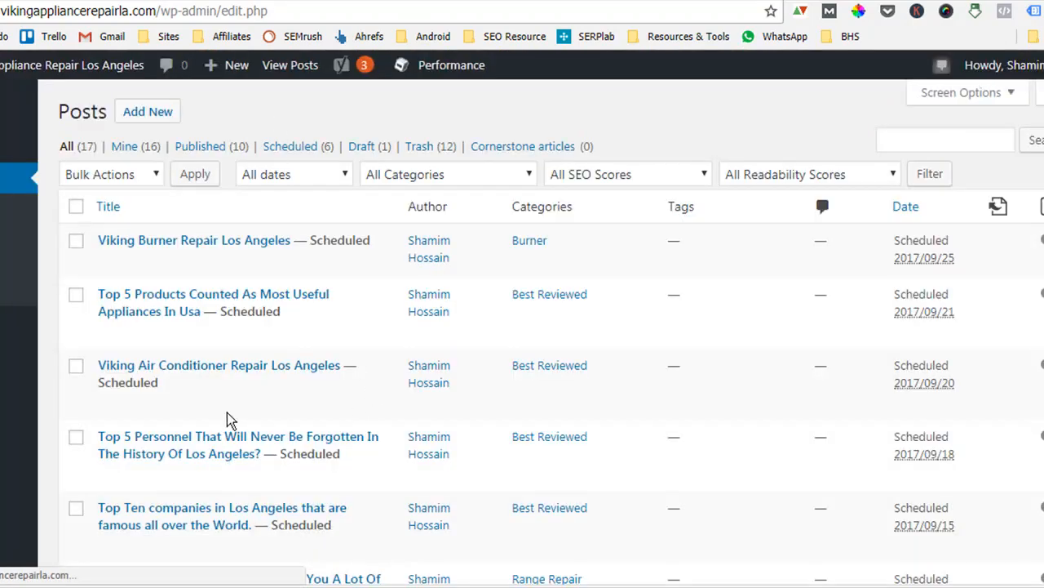
{"action": "scroll", "coordinate": [227, 441], "scroll_direction": "down", "scroll_amount": 8}
{"action": "scroll", "coordinate": [228, 441], "scroll_direction": "down", "scroll_amount": 1}
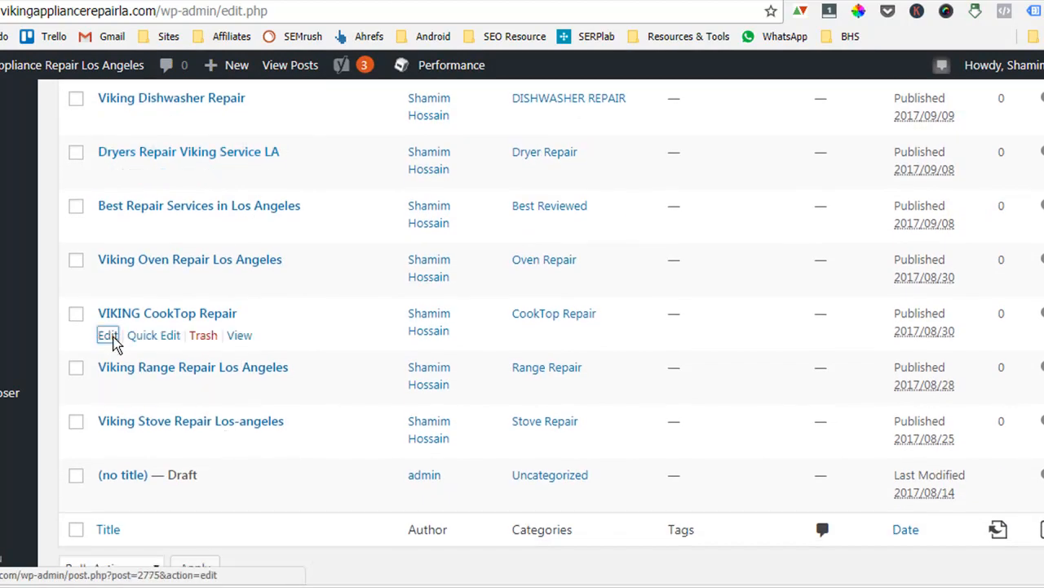
{"action": "left_click", "coordinate": [111, 337]}
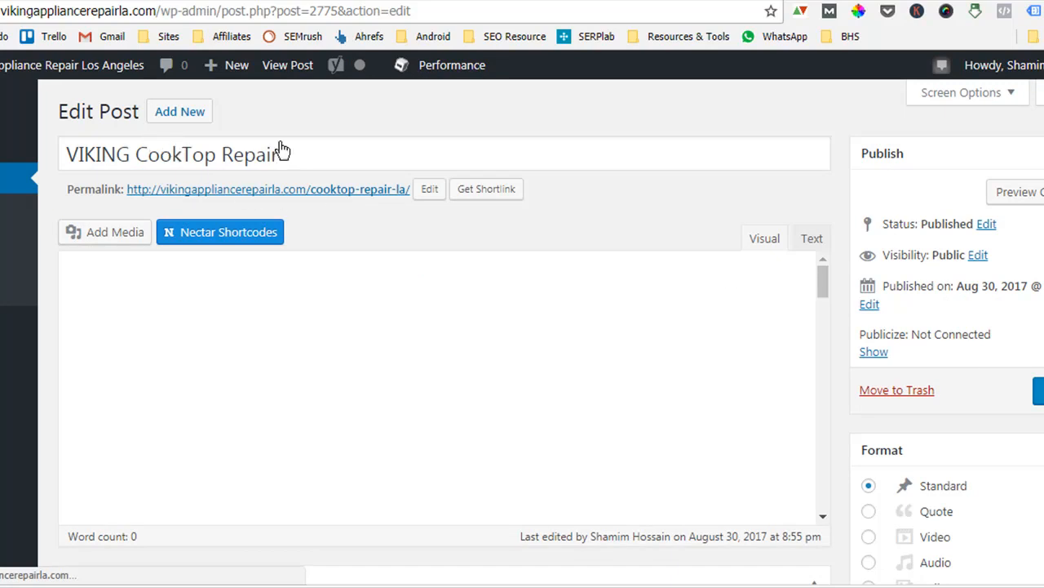
{"action": "left_click", "coordinate": [131, 156]}
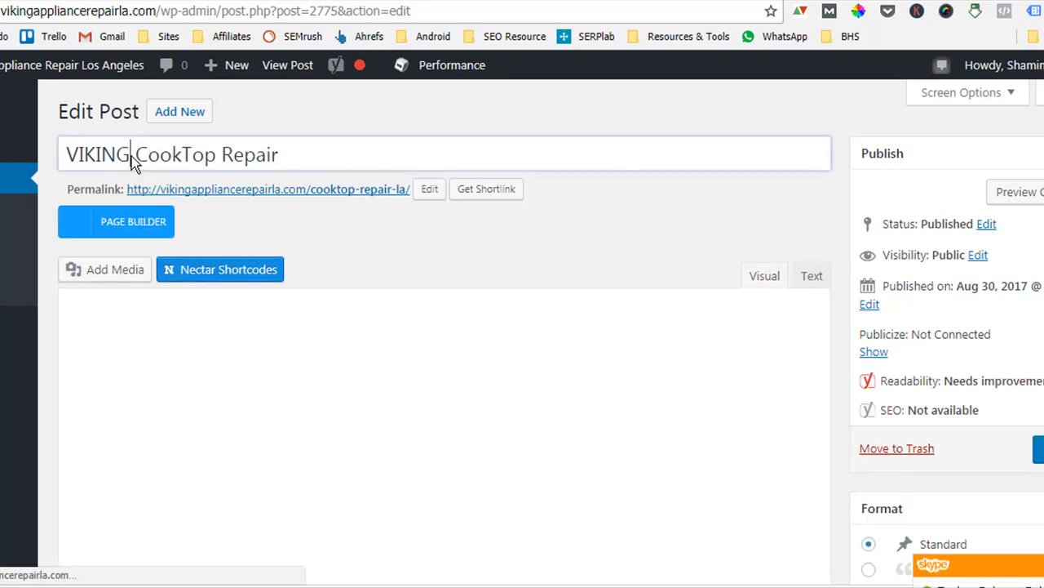
{"action": "key", "text": "BackSpace"}
{"action": "key", "text": "BackSpace"}
{"action": "key", "text": "BackSpace"}
{"action": "key", "text": "BackSpace"}
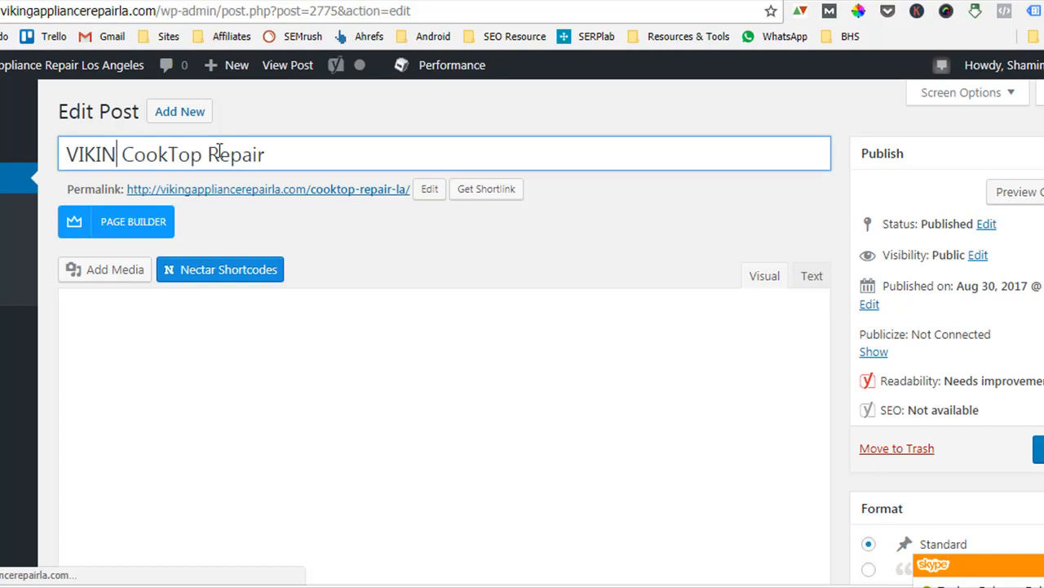
{"action": "key", "text": "BackSpace"}
{"action": "type", "text": "iking"}
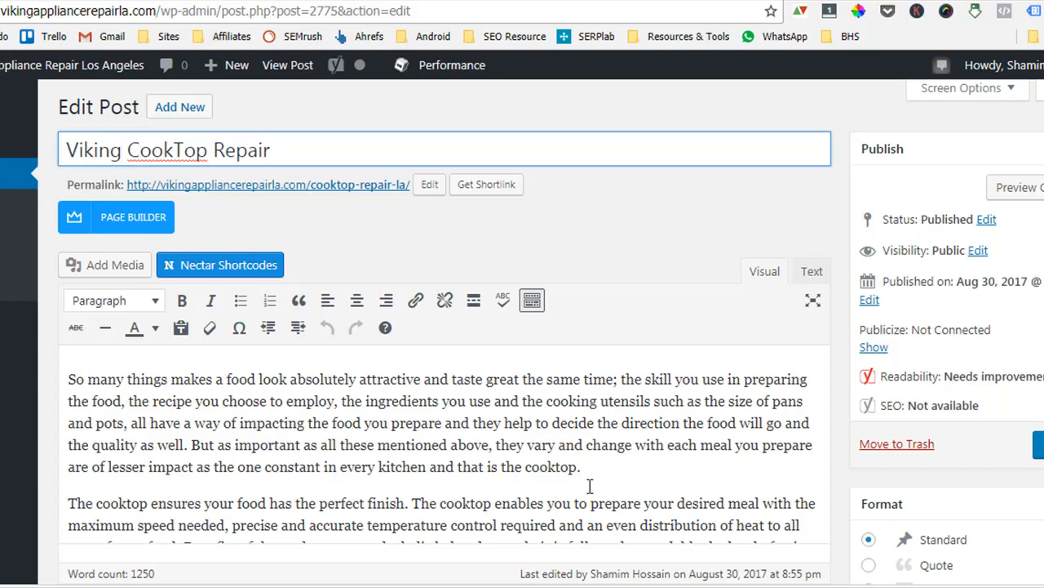
Open the Yoast SEO snippet editor for the post below the post content.
{"action": "scroll", "coordinate": [561, 521], "scroll_direction": "down", "scroll_amount": 15}
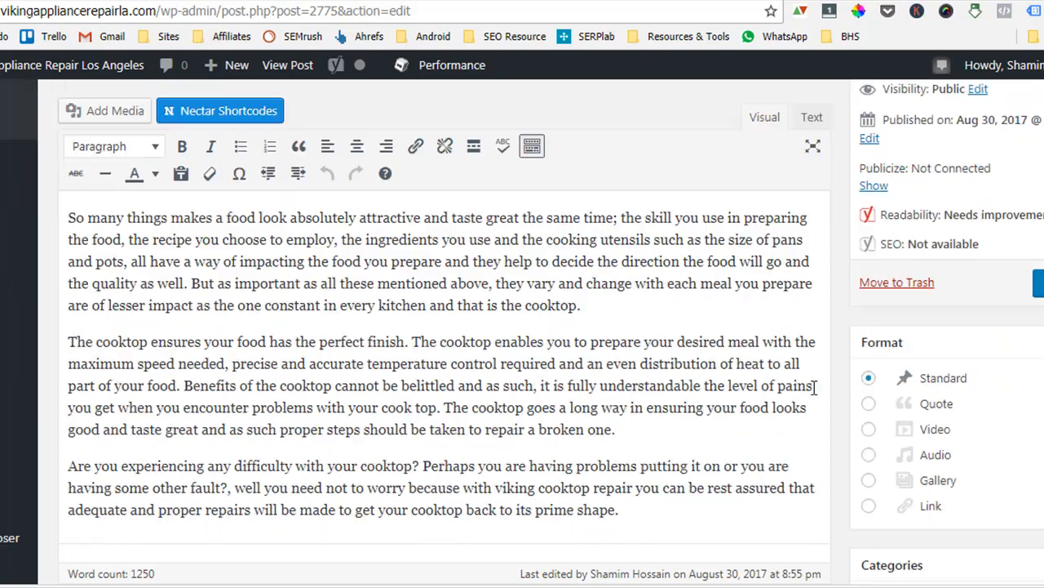
{"action": "scroll", "coordinate": [767, 474], "scroll_direction": "down", "scroll_amount": 10}
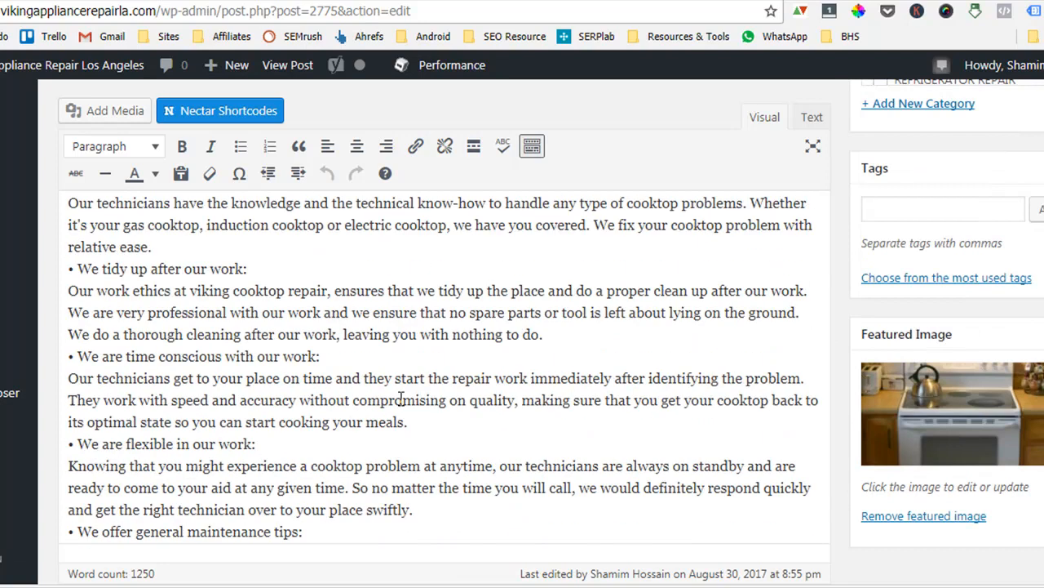
{"action": "scroll", "coordinate": [767, 481], "scroll_direction": "down", "scroll_amount": 5}
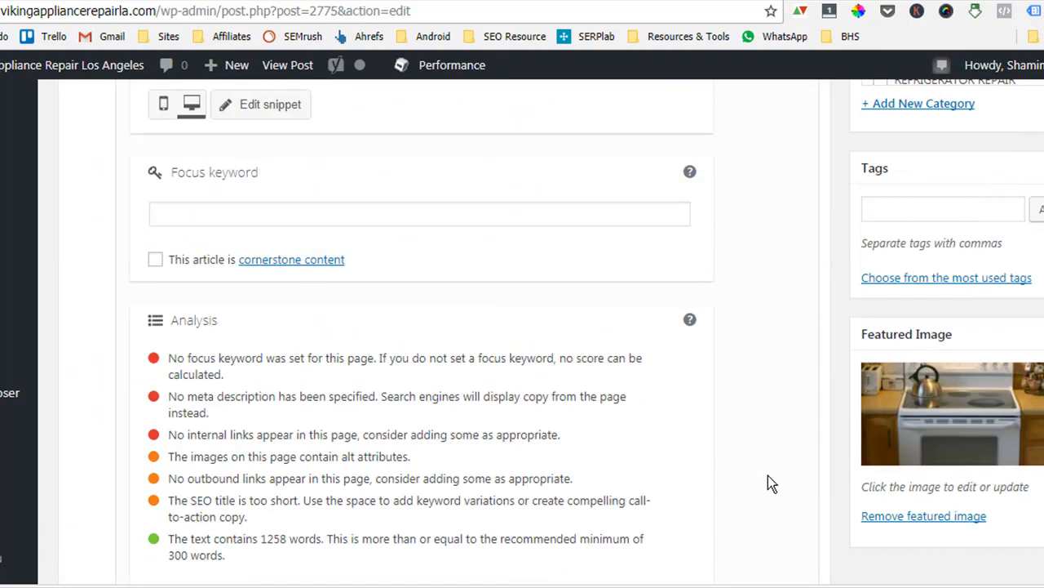
{"action": "scroll", "coordinate": [768, 475], "scroll_direction": "up", "scroll_amount": 5}
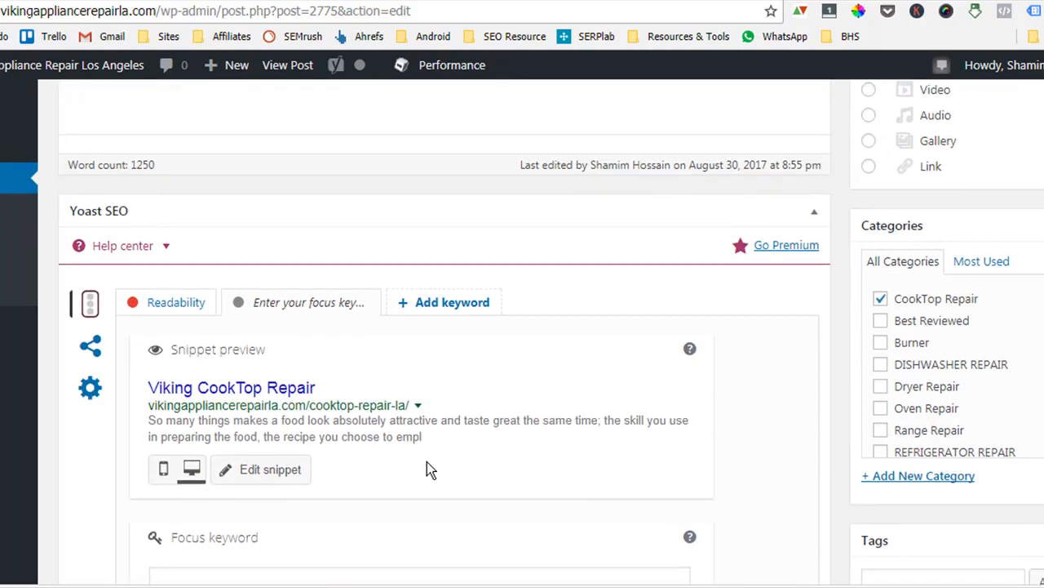
{"action": "left_click", "coordinate": [212, 388]}
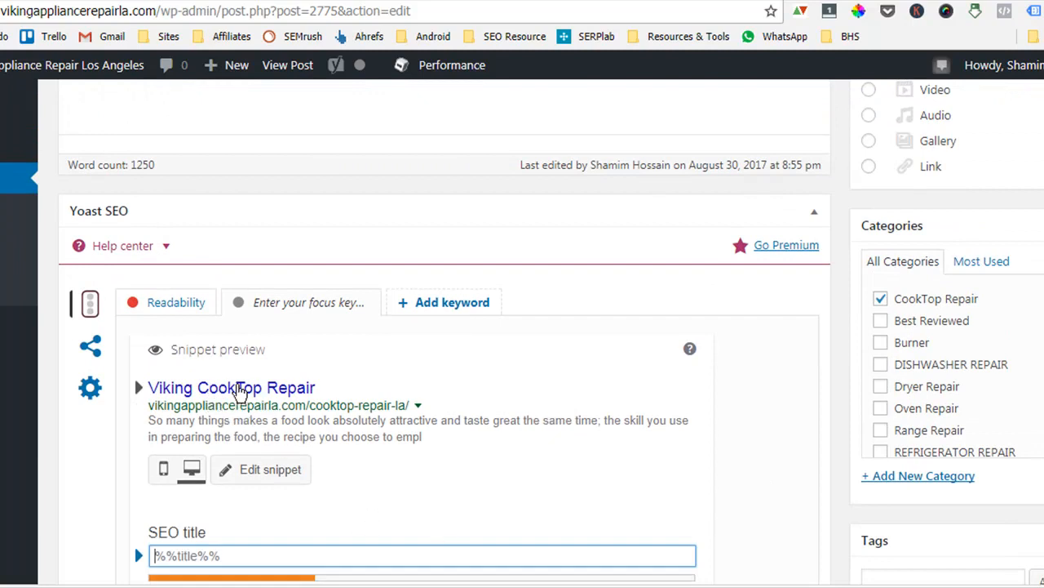
{"action": "key", "text": "Tab"}
{"action": "key", "text": "Tab"}
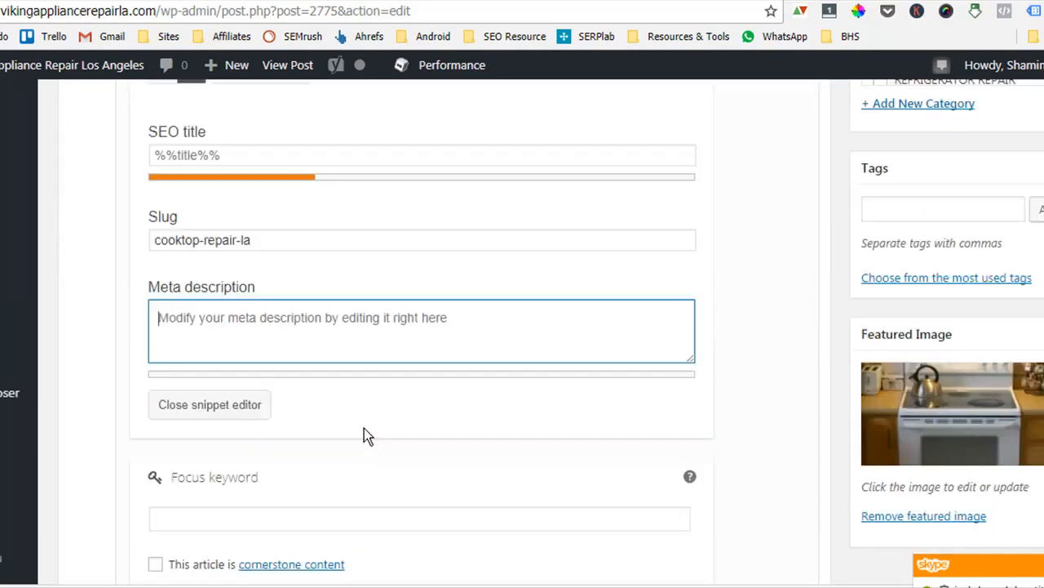
{"action": "scroll", "coordinate": [337, 277], "scroll_direction": "up", "scroll_amount": 1}
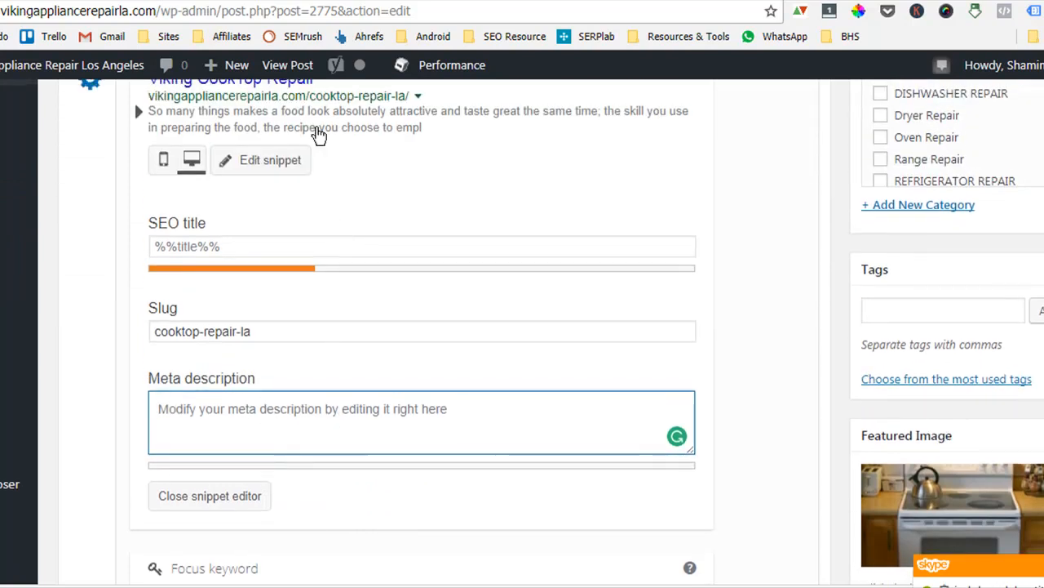
{"action": "scroll", "coordinate": [265, 162], "scroll_direction": "up", "scroll_amount": 1}
{"action": "scroll", "coordinate": [255, 166], "scroll_direction": "up", "scroll_amount": 1}
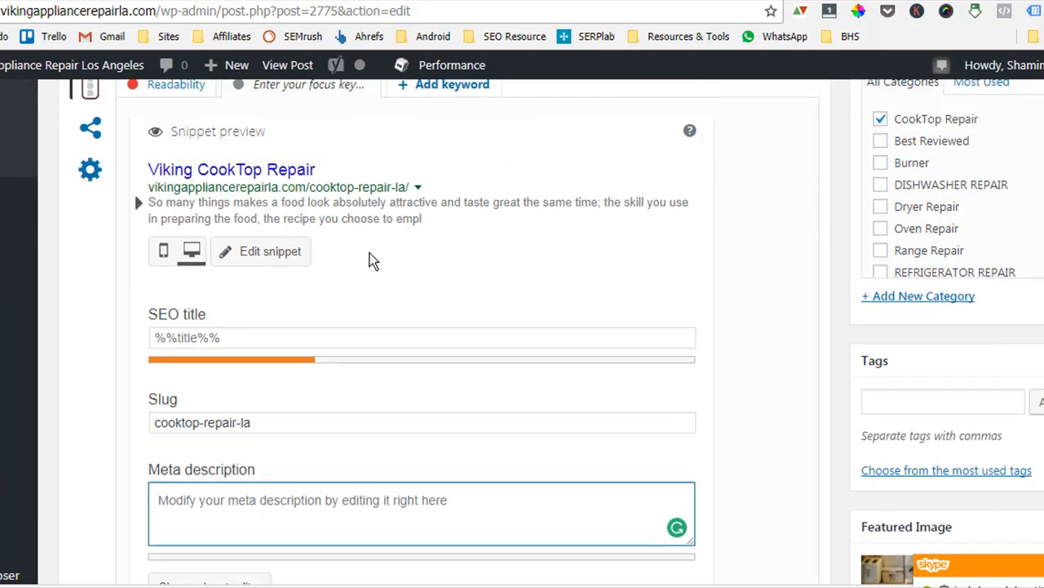
{"action": "scroll", "coordinate": [347, 157], "scroll_direction": "up", "scroll_amount": 6}
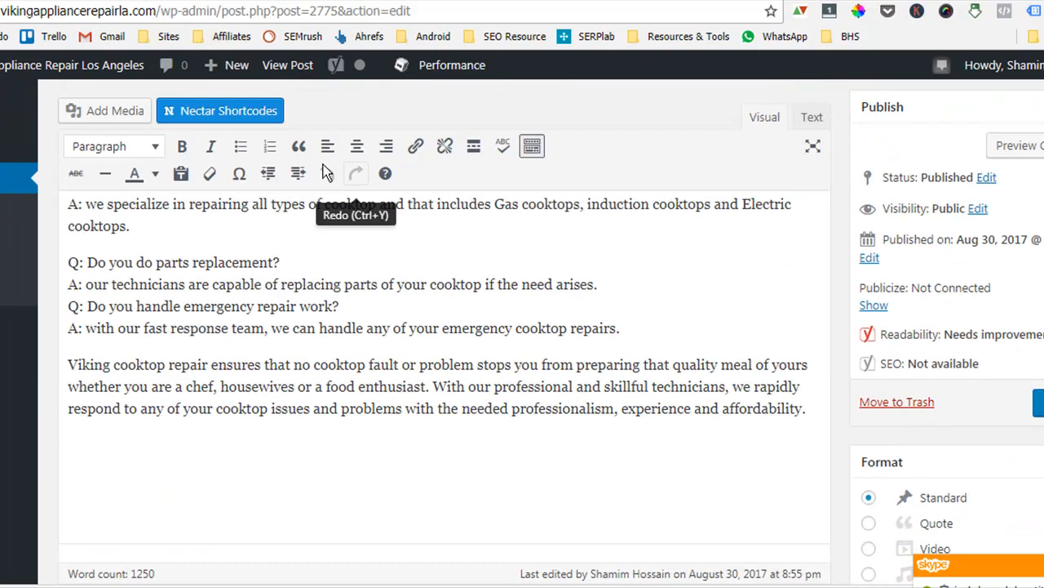
{"action": "scroll", "coordinate": [426, 326], "scroll_direction": "down", "scroll_amount": 1}
{"action": "scroll", "coordinate": [425, 326], "scroll_direction": "down", "scroll_amount": 6}
{"action": "scroll", "coordinate": [427, 329], "scroll_direction": "down", "scroll_amount": 2}
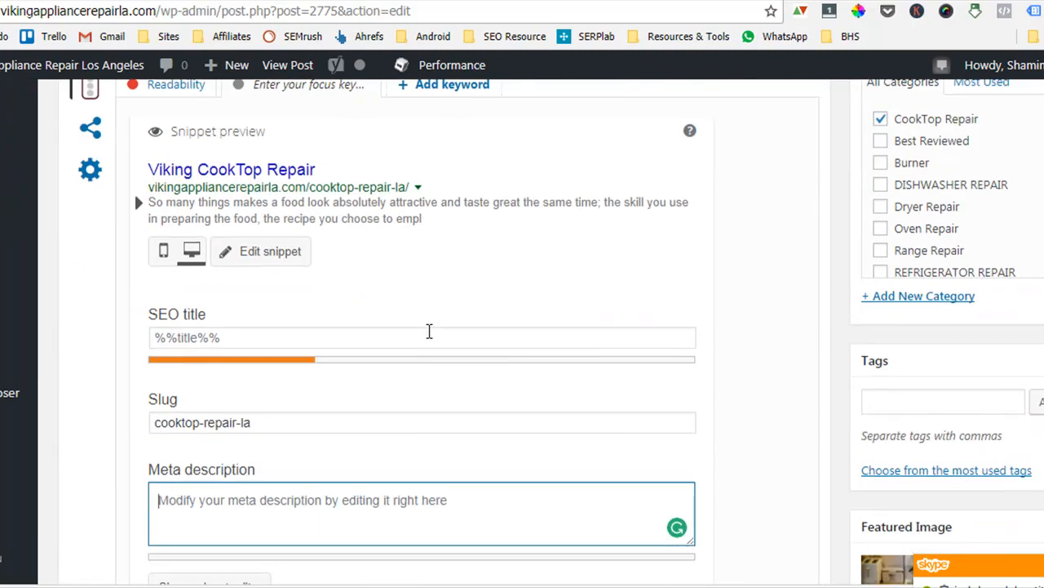
{"action": "scroll", "coordinate": [430, 333], "scroll_direction": "up", "scroll_amount": 2}
{"action": "left_click", "coordinate": [236, 433]}
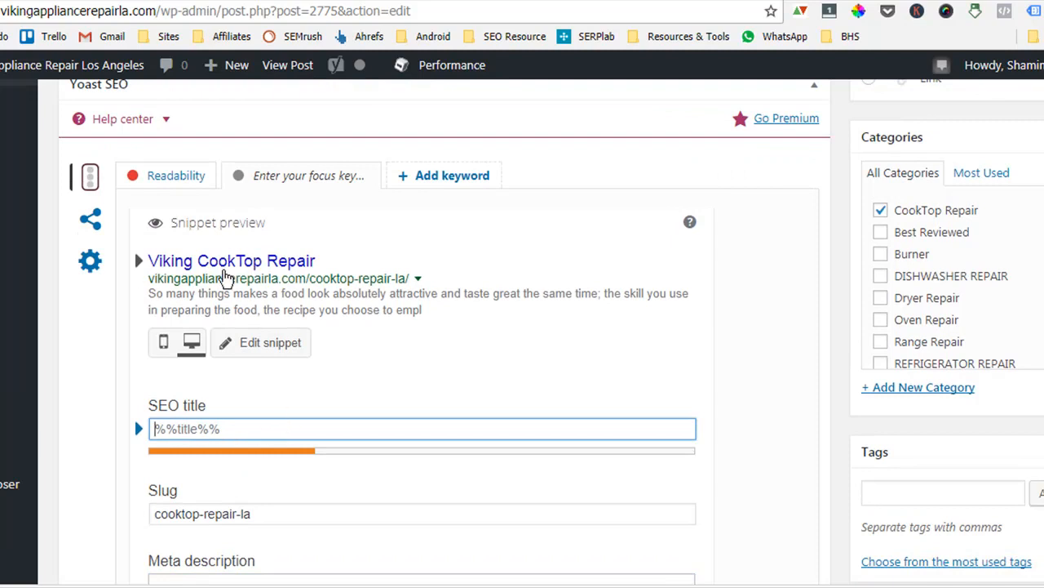
{"action": "scroll", "coordinate": [276, 533], "scroll_direction": "down", "scroll_amount": 1}
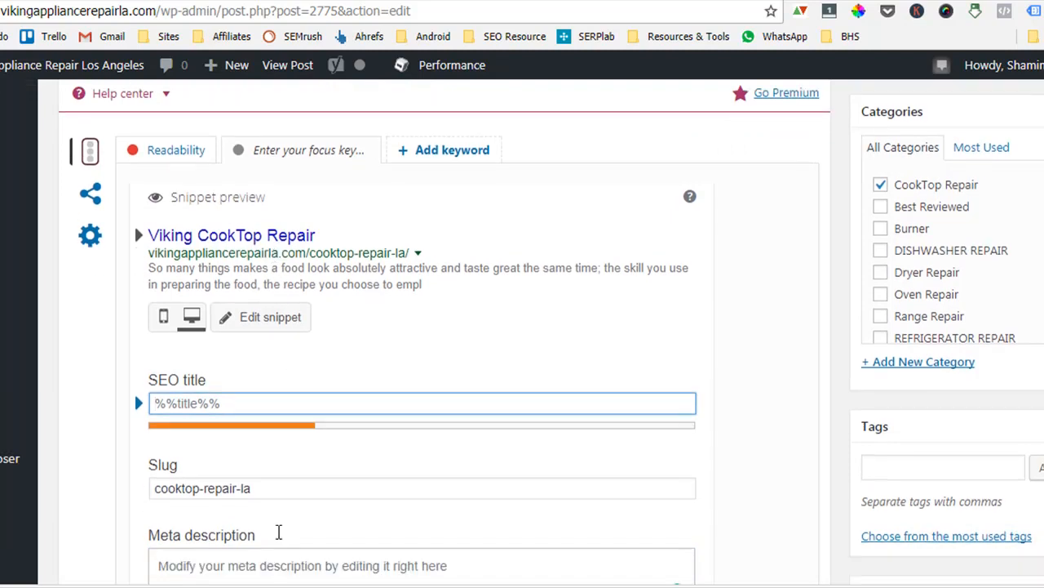
{"action": "left_click", "coordinate": [276, 513]}
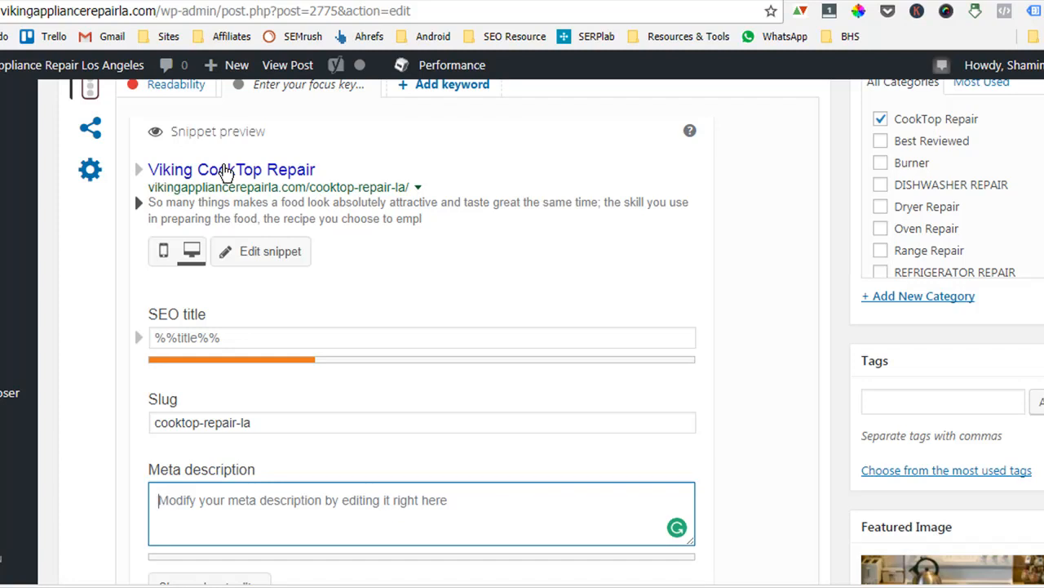
Set the SEO title to "Viking Cooktop Repair | Read Reviews of Best Viking Cooktop Repair in LA".
{"action": "left_click", "coordinate": [269, 336]}
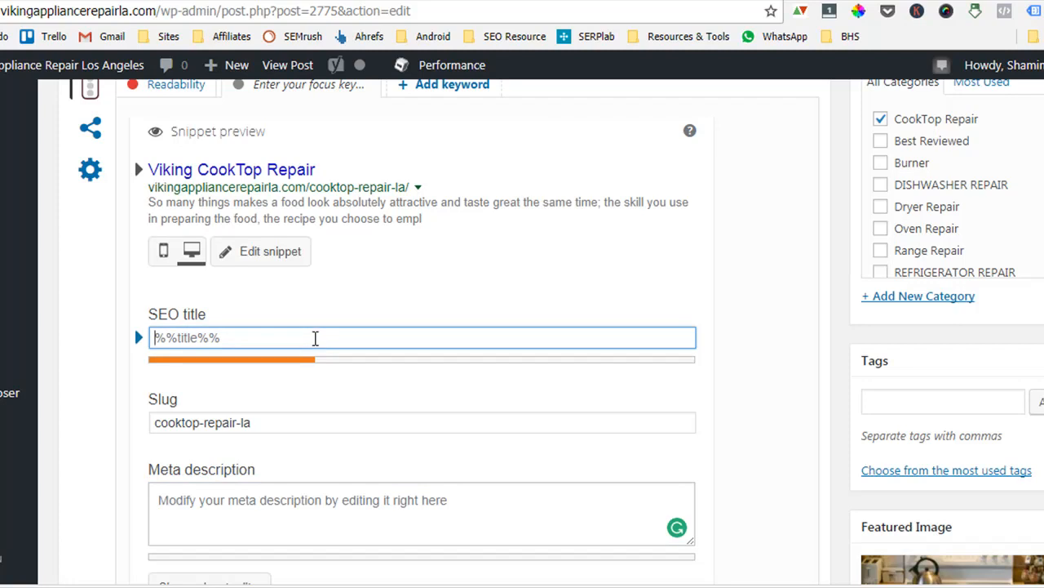
{"action": "type", "text": "Viking "}
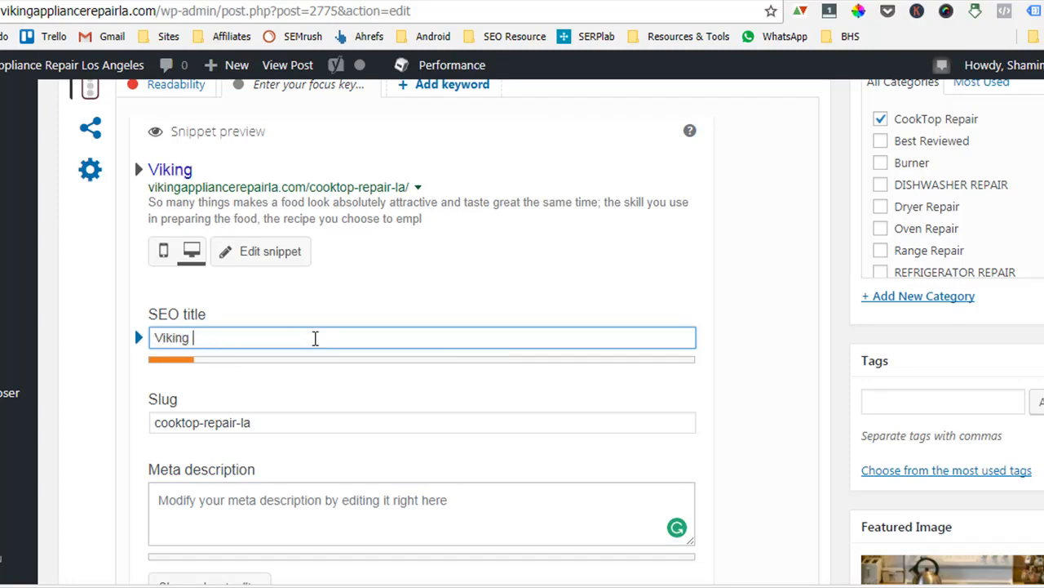
{"action": "type", "text": "Coo"}
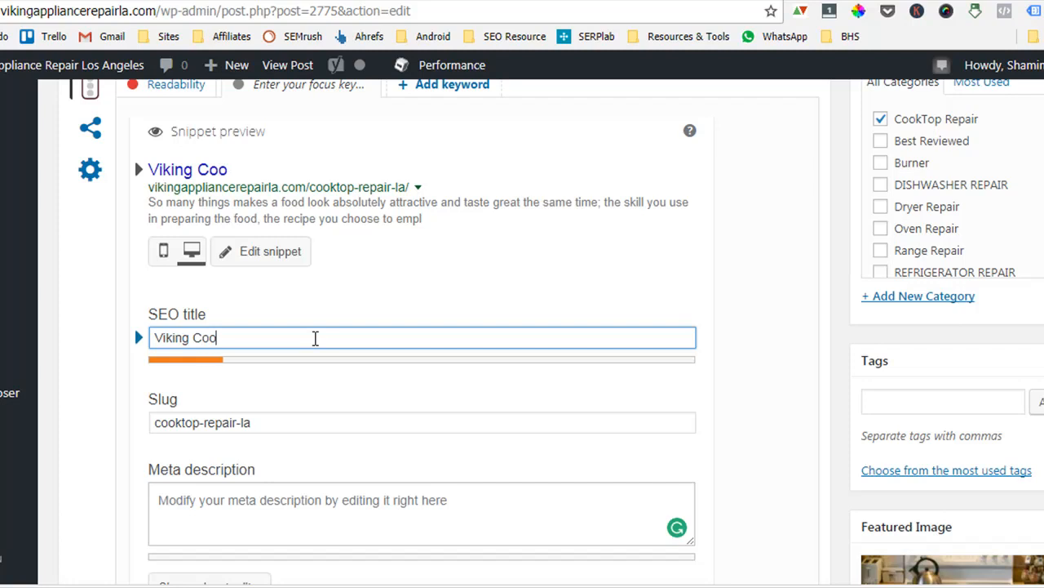
{"action": "type", "text": "ktop Repair "}
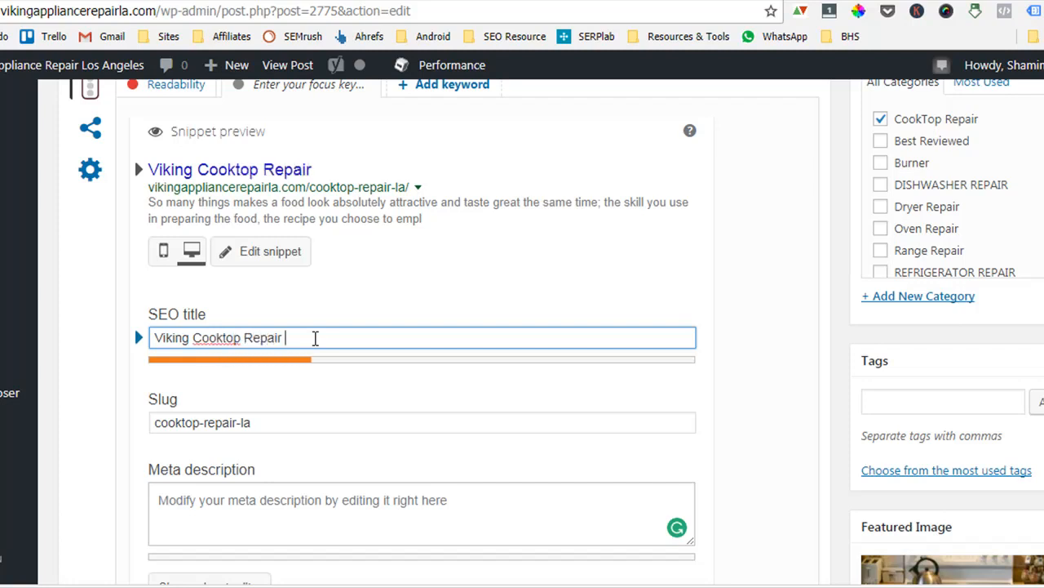
{"action": "type", "text": "|"}
{"action": "type", "text": "Get"}
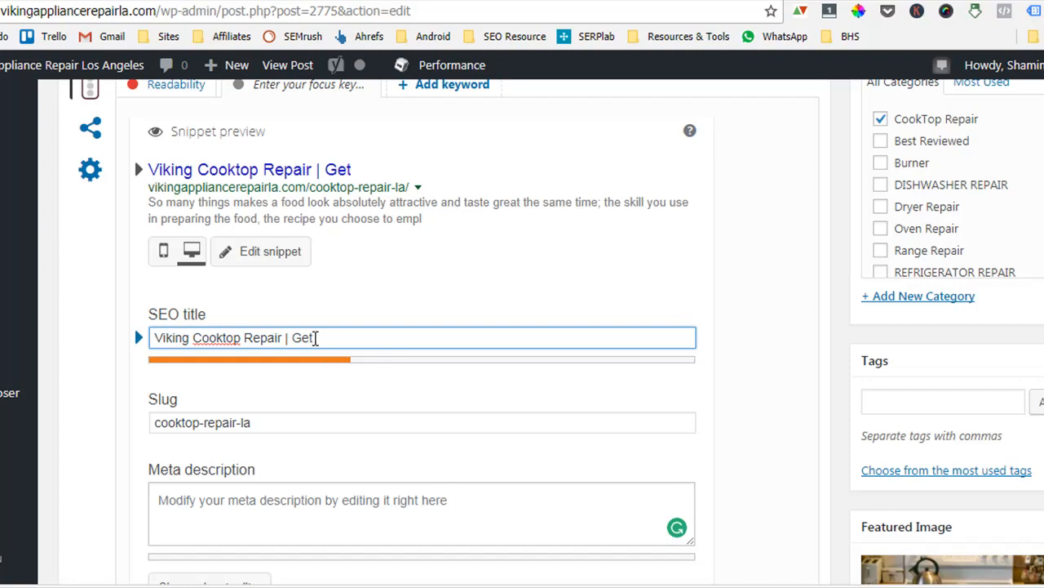
{"action": "key", "text": "BackSpace"}
{"action": "key", "text": "BackSpace"}
{"action": "key", "text": "BackSpace"}
{"action": "type", "text": "Read Review"}
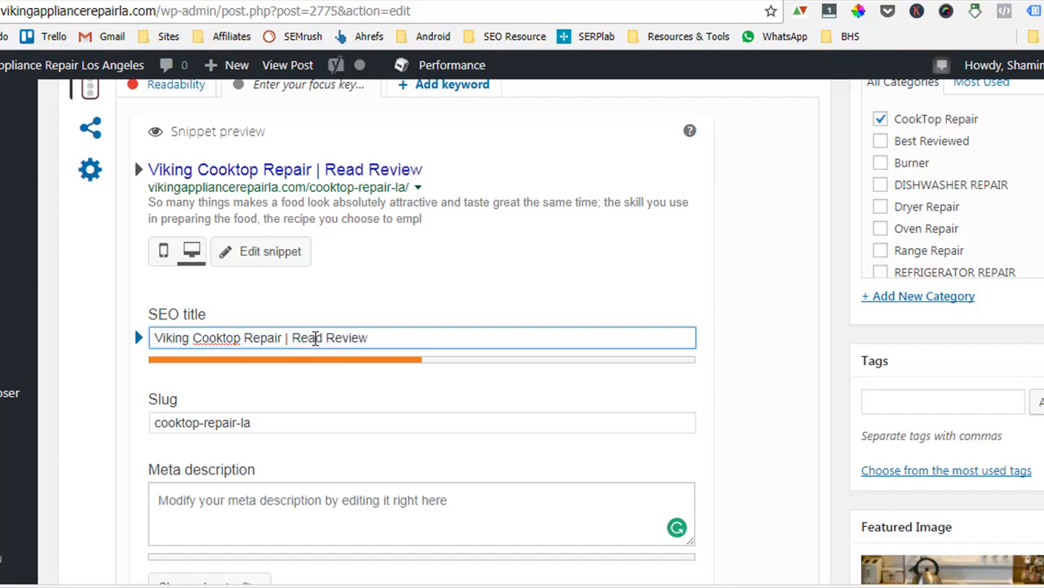
{"action": "type", "text": "s of Best Vi"}
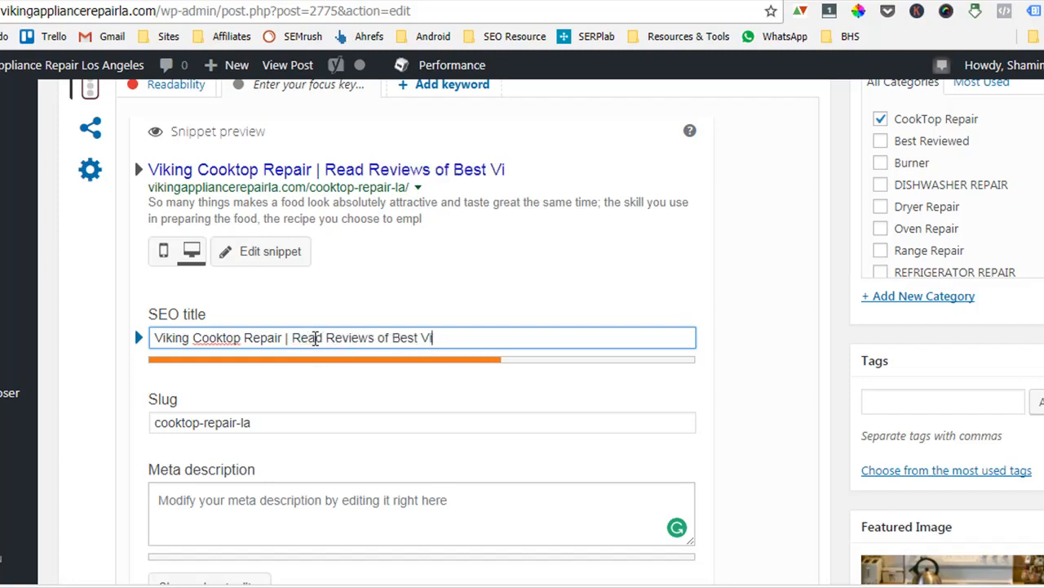
{"action": "type", "text": "king Cook"}
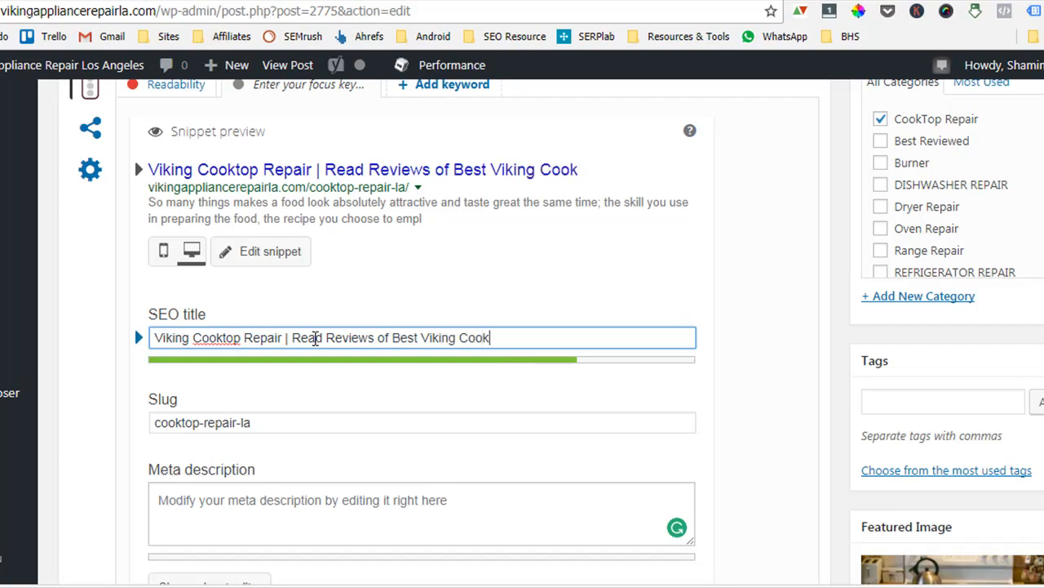
{"action": "type", "text": "top Repair"}
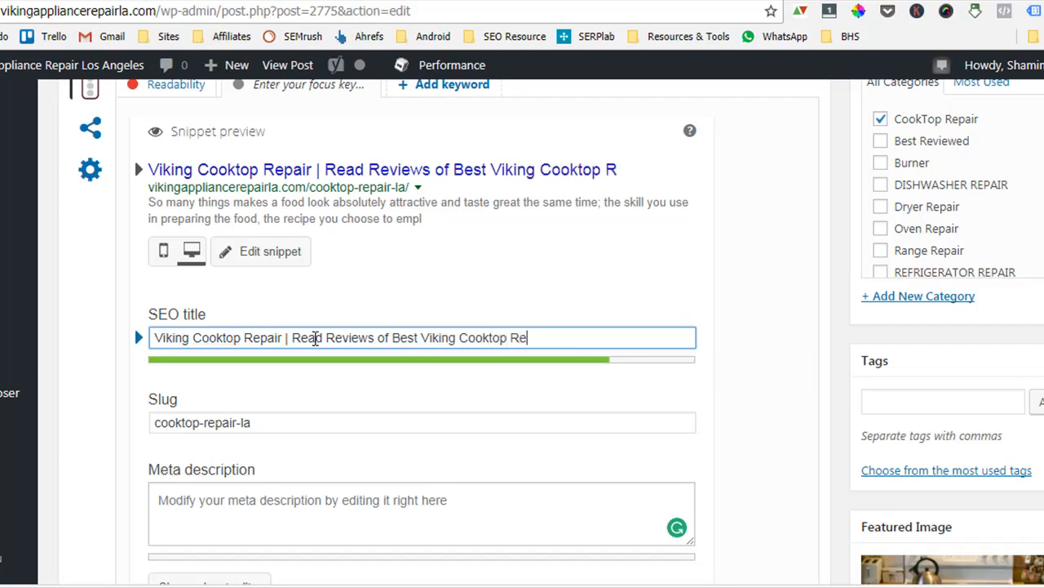
{"action": "key", "text": "BackSpace"}
{"action": "key", "text": "BackSpace"}
{"action": "key", "text": "BackSpace"}
{"action": "key", "text": "BackSpace"}
{"action": "type", "text": "pair"}
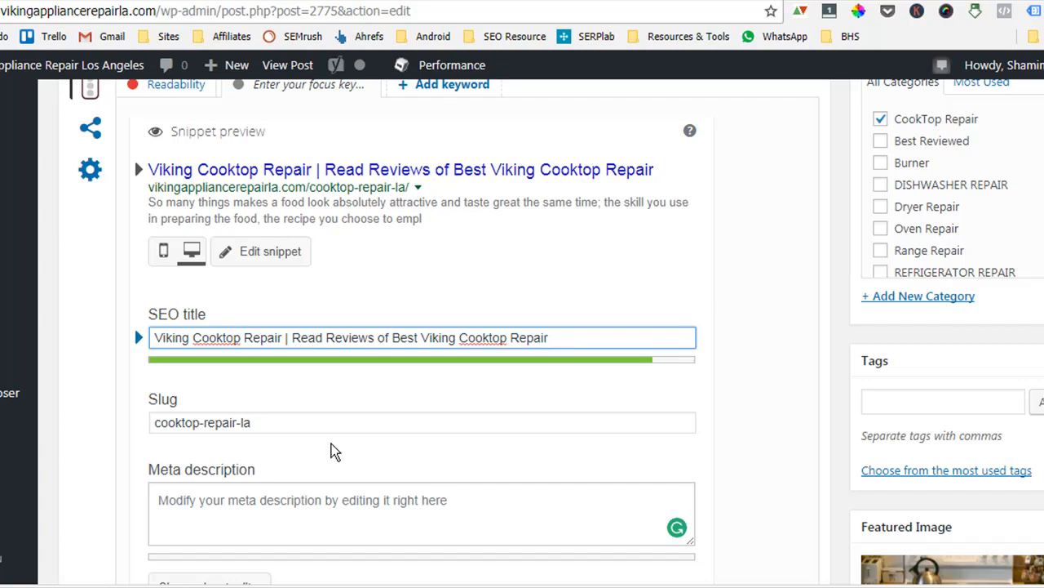
{"action": "scroll", "coordinate": [688, 418], "scroll_direction": "down", "scroll_amount": 1}
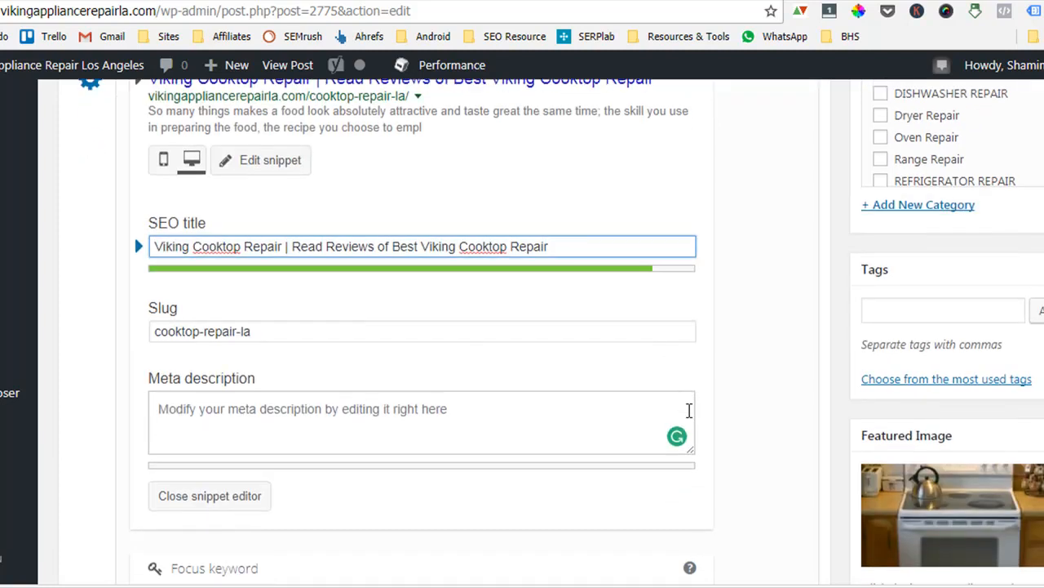
{"action": "type", "text": "in KA"}
{"action": "key", "text": "BackSpace"}
{"action": "key", "text": "BackSpace"}
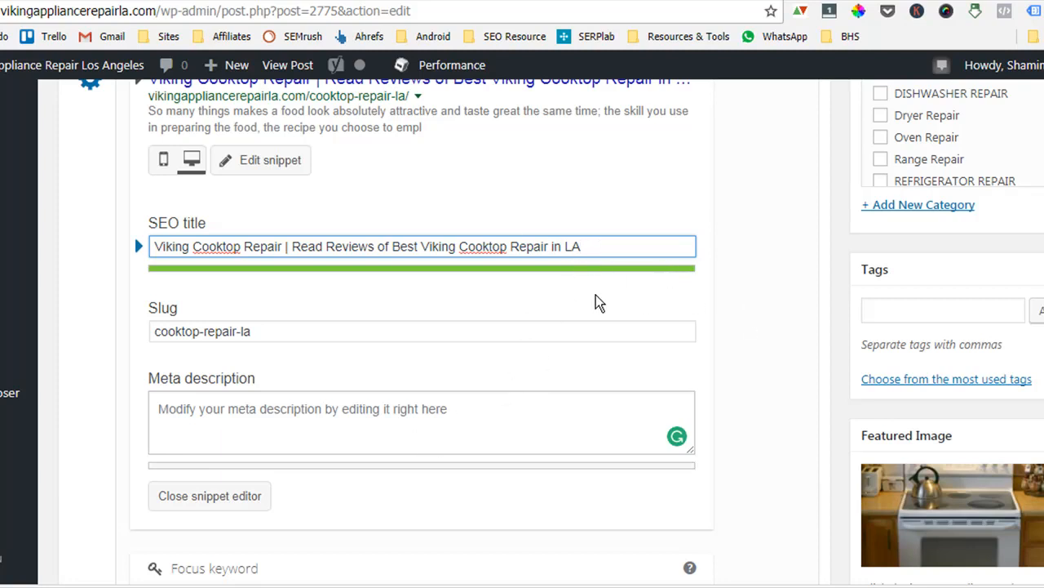
{"action": "type", "text": "a"}
{"action": "key", "text": "BackSpace"}
Enter the meta description "Click here to read the reviews and expert suggestions of why Viking Cooktop repair service is the best in los angeles. More info in the site.".
{"action": "left_click", "coordinate": [439, 426]}
{"action": "scroll", "coordinate": [398, 418], "scroll_direction": "up", "scroll_amount": 4}
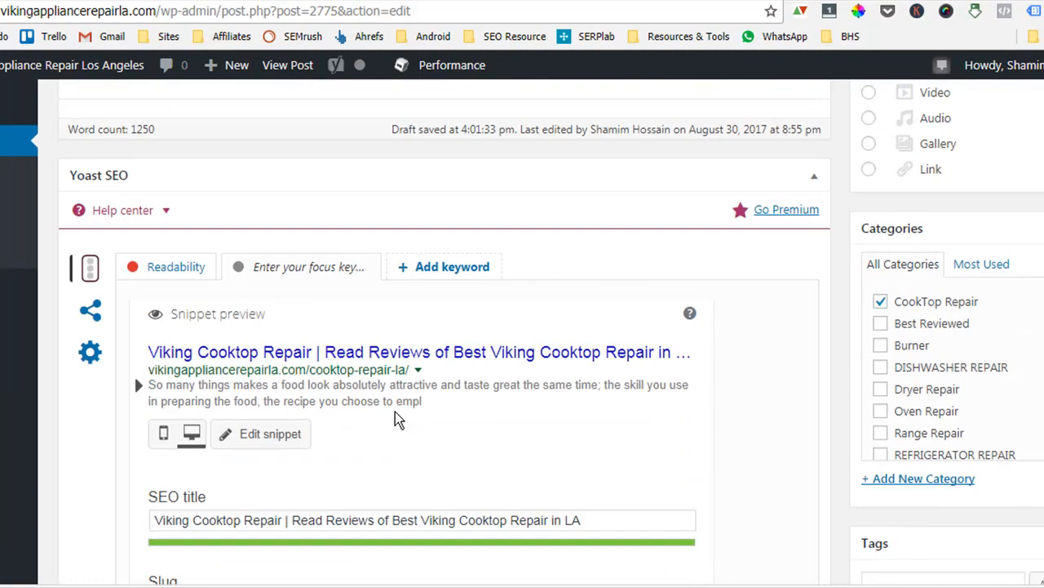
{"action": "scroll", "coordinate": [395, 421], "scroll_direction": "down", "scroll_amount": 5}
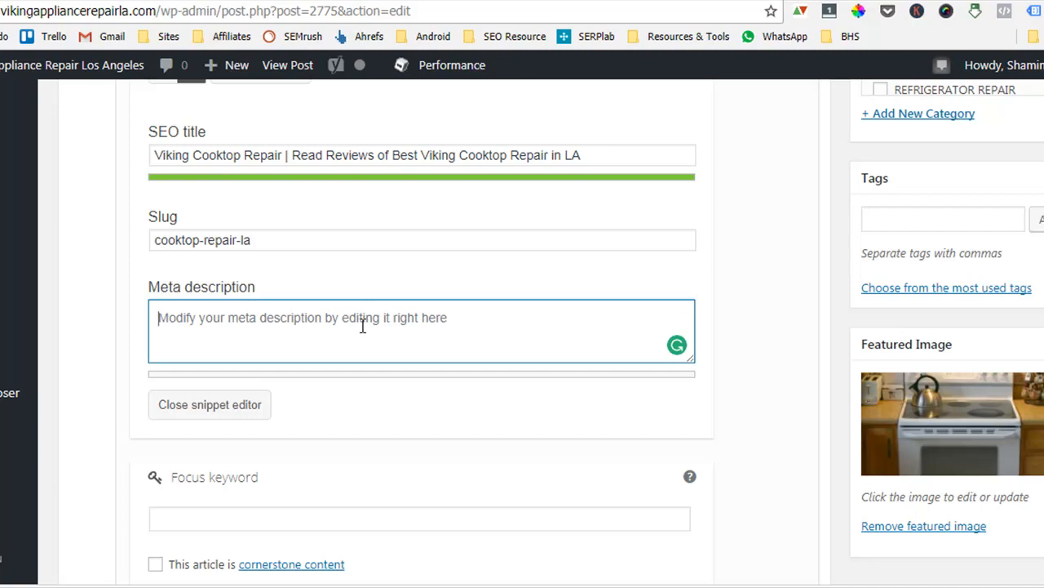
{"action": "type", "text": "Clic"}
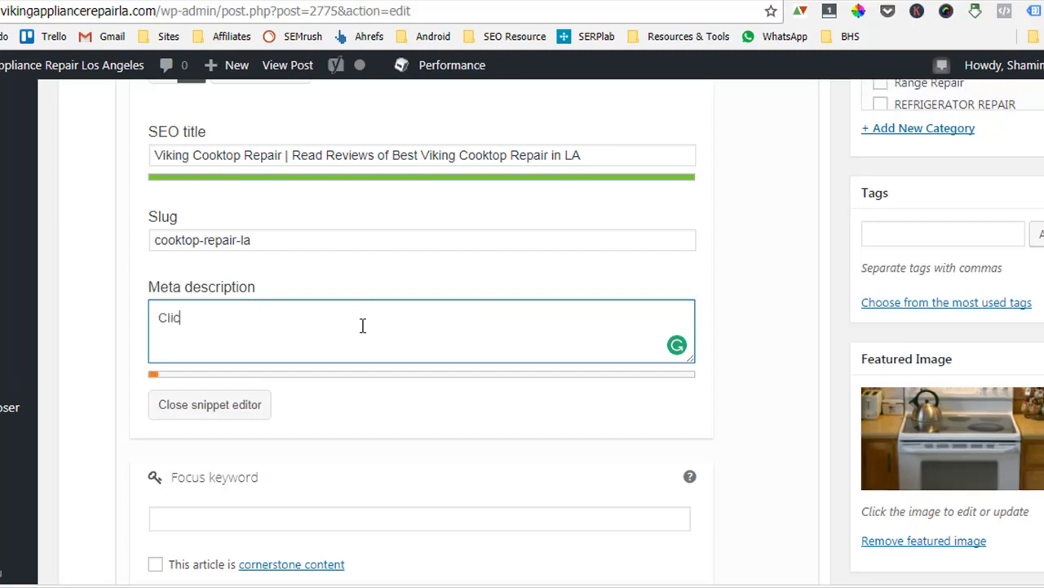
{"action": "type", "text": "k here ot read"}
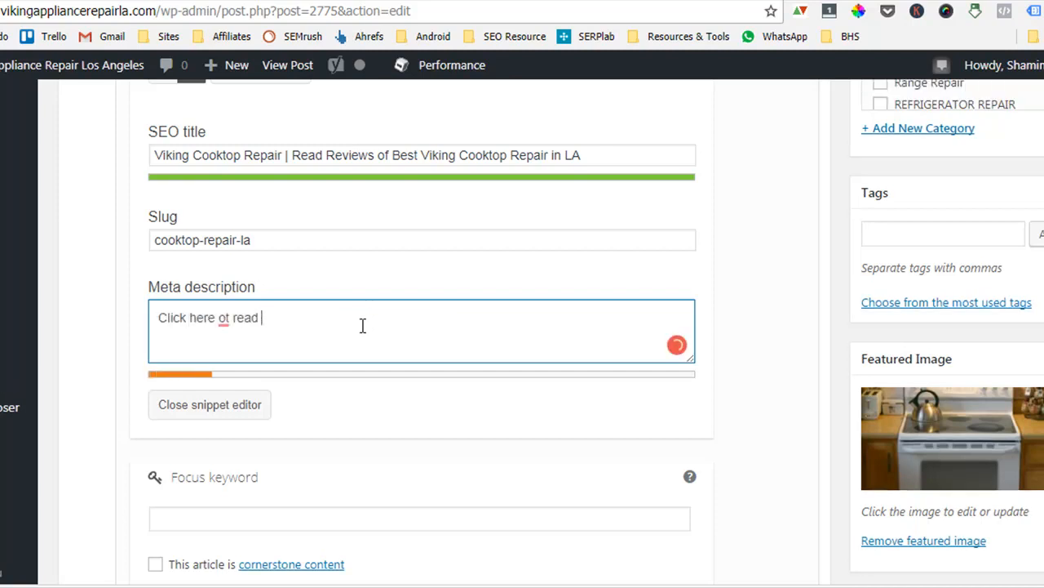
{"action": "key", "text": "BackSpace"}
{"action": "key", "text": "BackSpace"}
{"action": "key", "text": "BackSpace"}
{"action": "key", "text": "BackSpace"}
{"action": "key", "text": "BackSpace"}
{"action": "key", "text": "BackSpace"}
{"action": "key", "text": "BackSpace"}
{"action": "key", "text": "BackSpace"}
{"action": "type", "text": "to read the "}
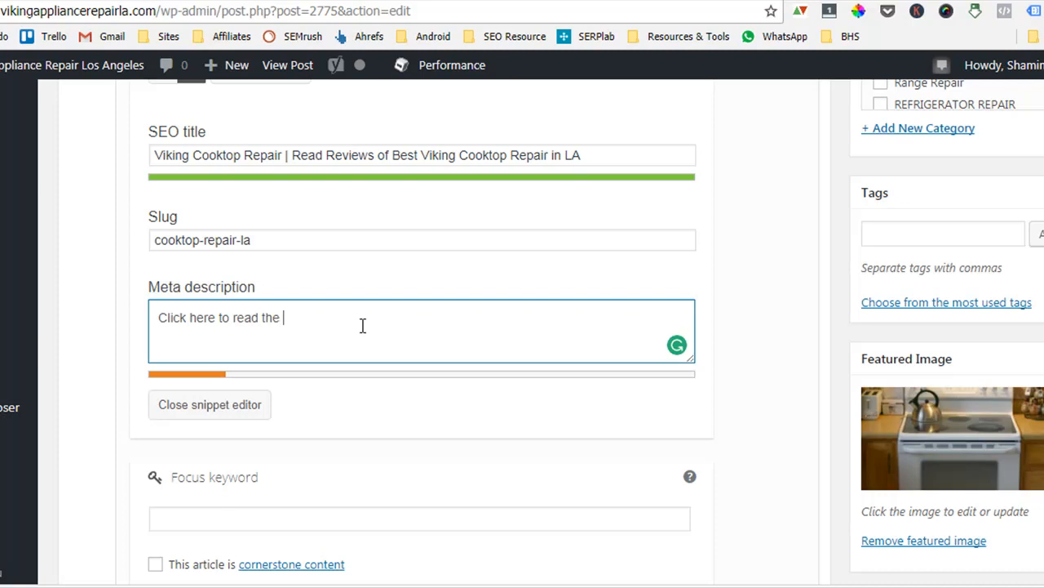
{"action": "type", "text": "reviews and e"}
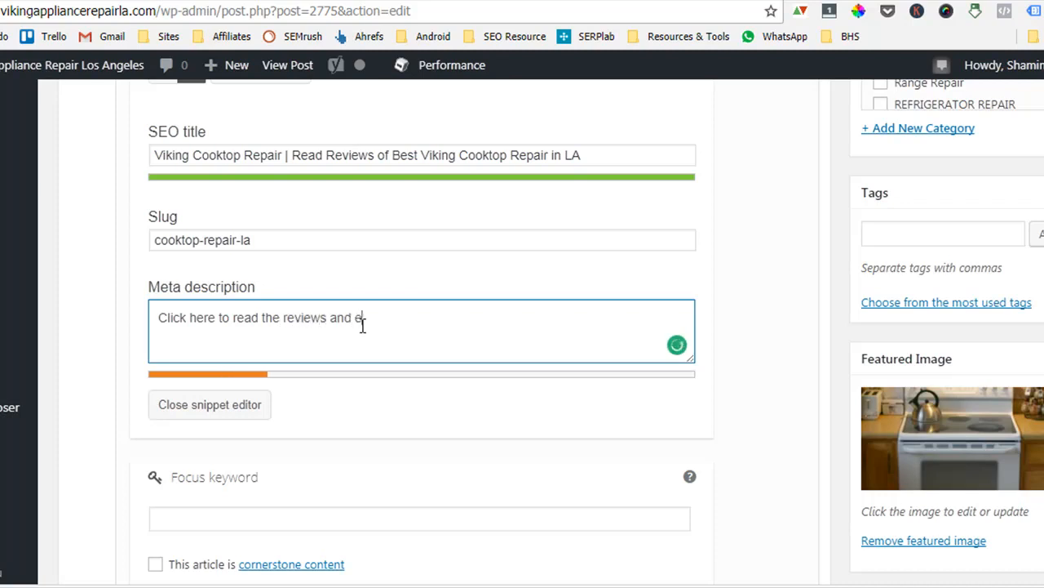
{"action": "type", "text": "xpert suggestions of wh"}
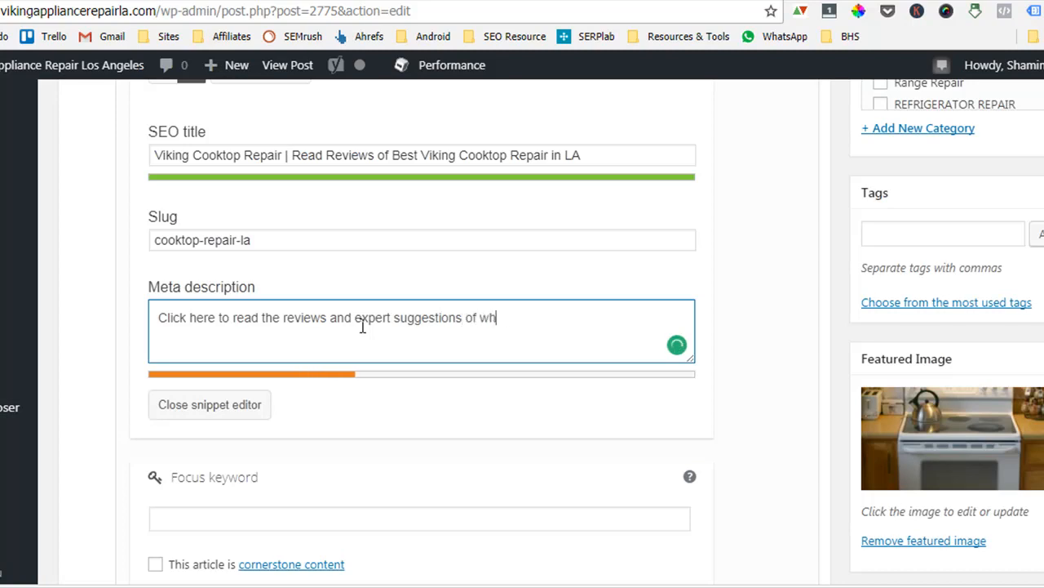
{"action": "type", "text": "y Viking "}
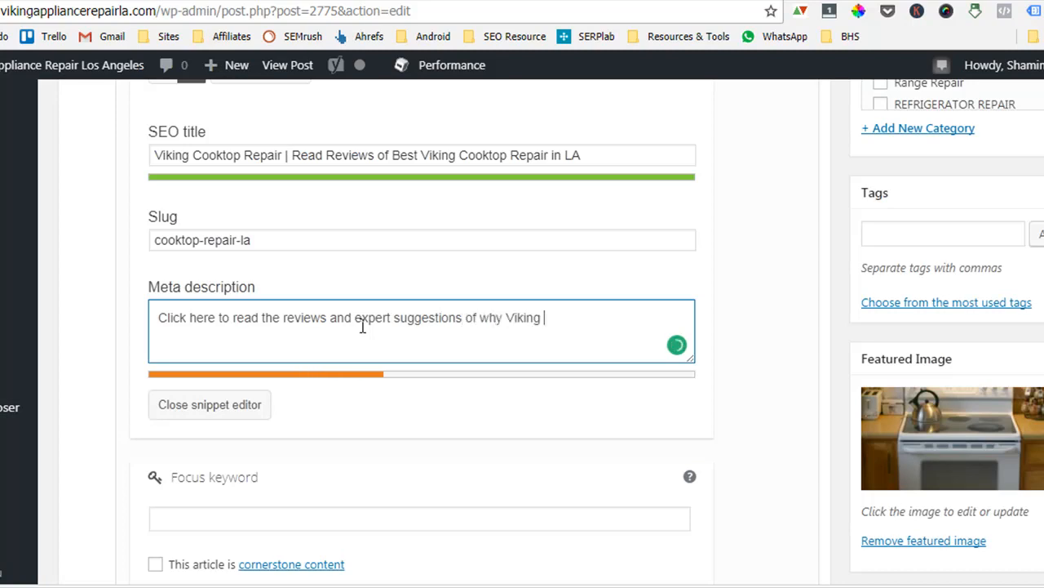
{"action": "type", "text": "Cooktop re"}
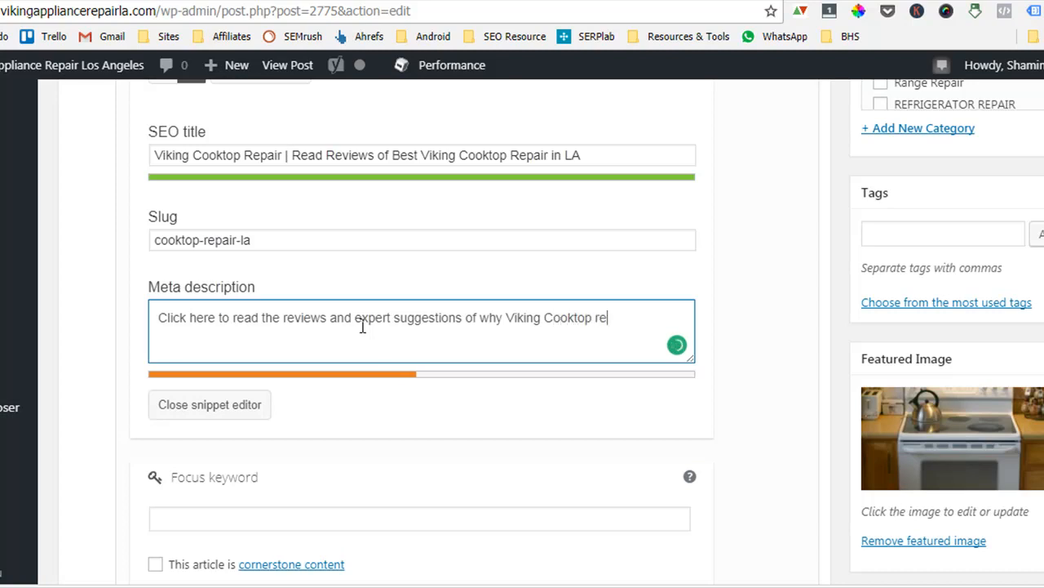
{"action": "type", "text": "pair servi"}
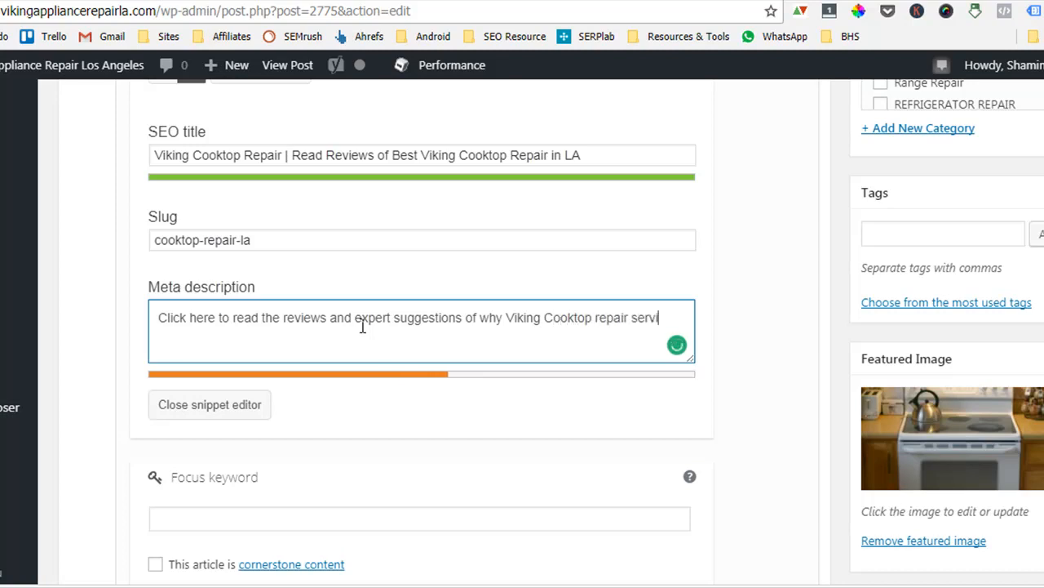
{"action": "type", "text": "ce is the best in los "}
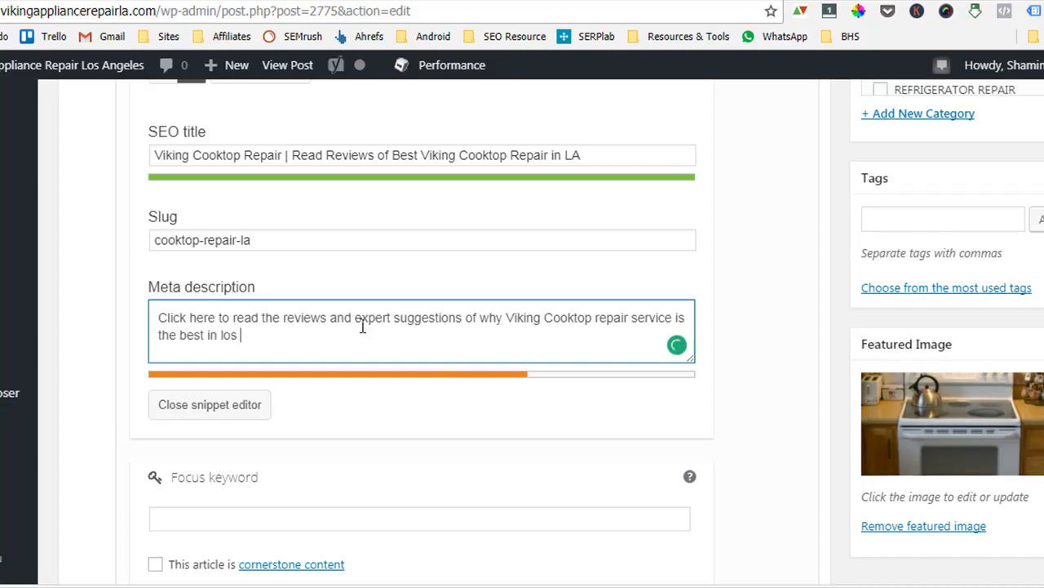
{"action": "type", "text": "angeles."}
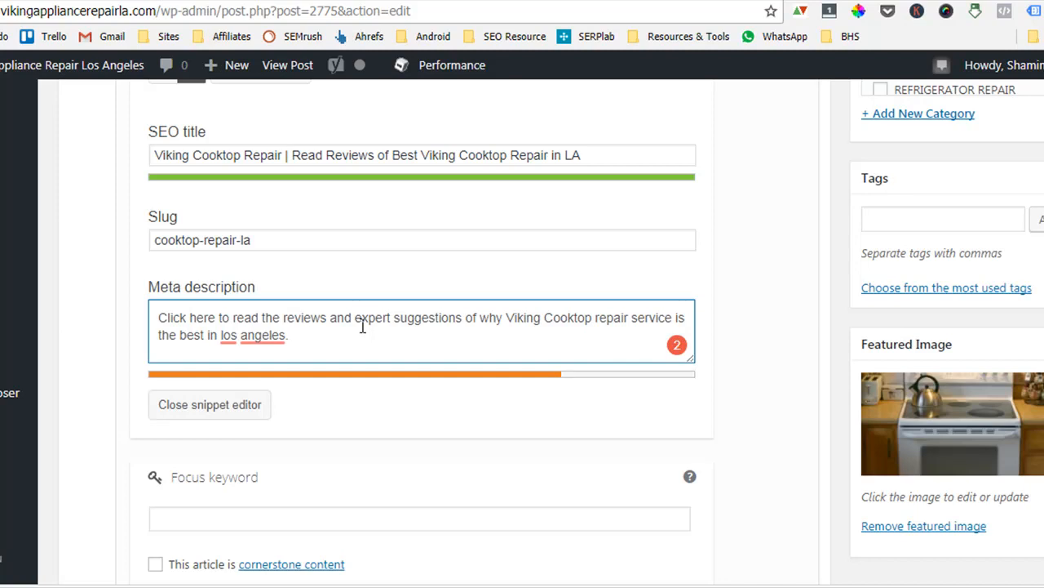
{"action": "type", "text": "More info in the site."}
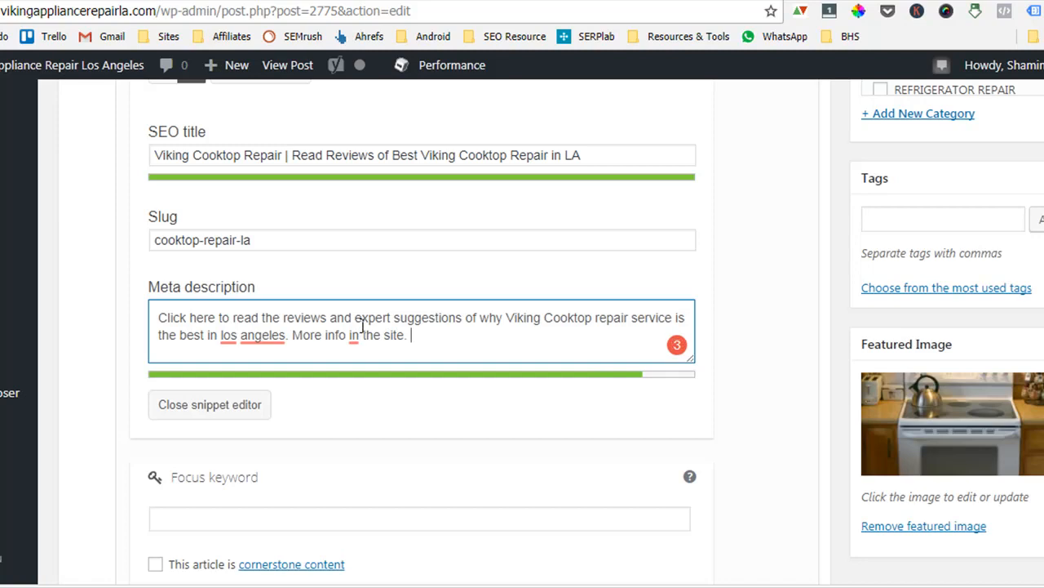
Review the meta description and the updated snippet preview against the SEO title.
{"action": "left_click_drag", "start_coordinate": [284, 155], "coordinate": [162, 155]}
{"action": "left_click_drag", "start_coordinate": [524, 318], "coordinate": [646, 323]}
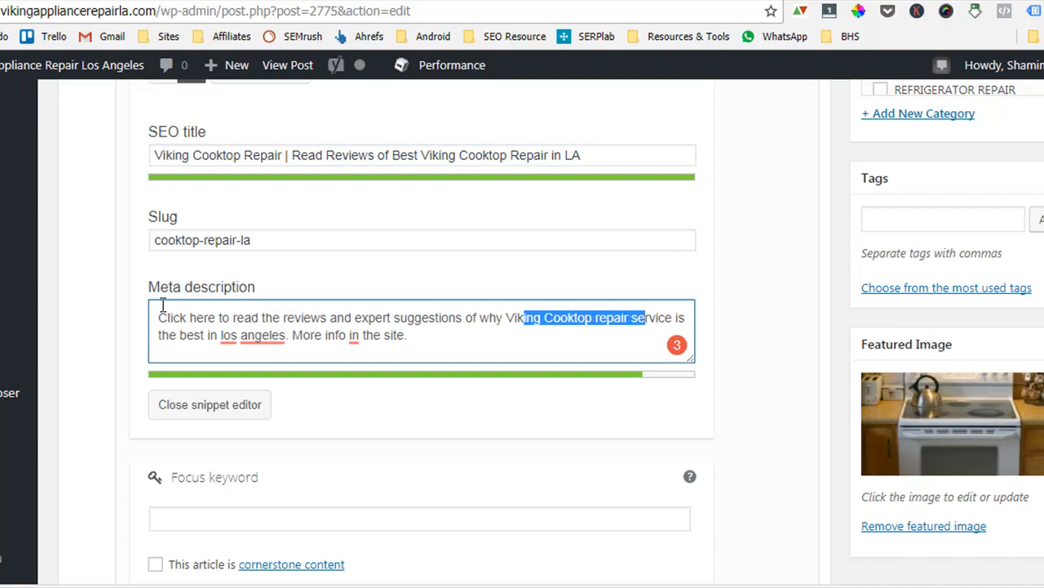
{"action": "mouse_move", "coordinate": [158, 317]}
{"action": "left_mouse_down"}
{"action": "mouse_move", "coordinate": [259, 319]}
{"action": "mouse_move", "coordinate": [155, 319]}
{"action": "left_mouse_up"}
{"action": "left_click", "coordinate": [260, 319]}
{"action": "left_click", "coordinate": [336, 332]}
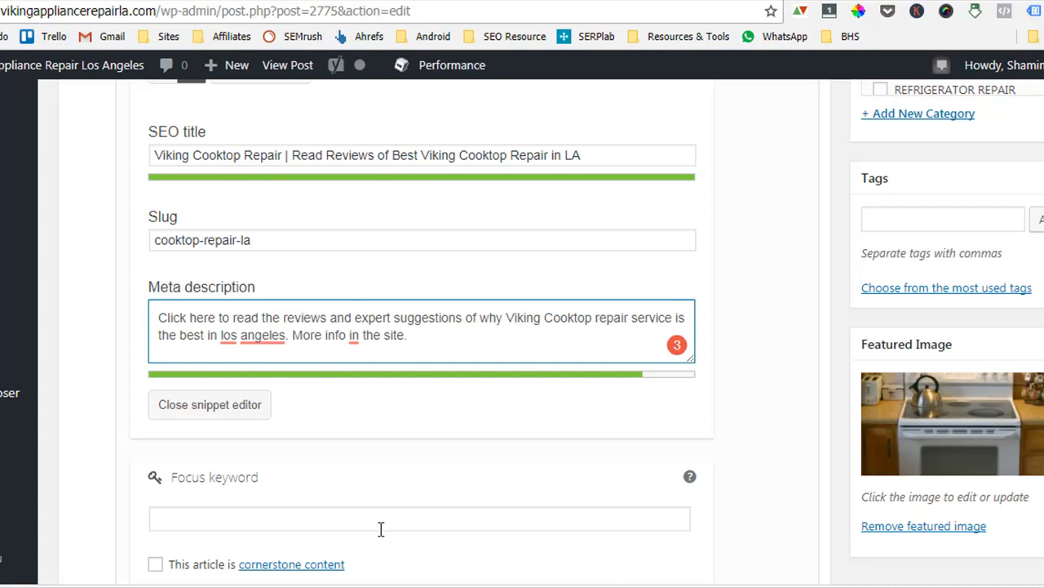
{"action": "scroll", "coordinate": [462, 573], "scroll_direction": "up", "scroll_amount": 5}
{"action": "scroll", "coordinate": [462, 574], "scroll_direction": "up", "scroll_amount": 15}
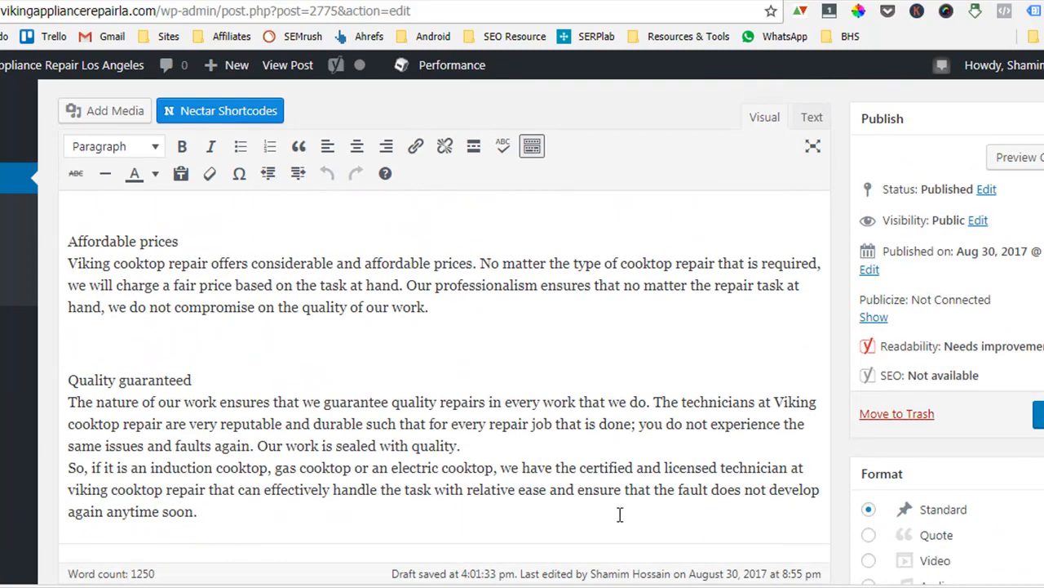
{"action": "scroll", "coordinate": [627, 522], "scroll_direction": "down", "scroll_amount": 10}
{"action": "scroll", "coordinate": [625, 531], "scroll_direction": "down", "scroll_amount": 6}
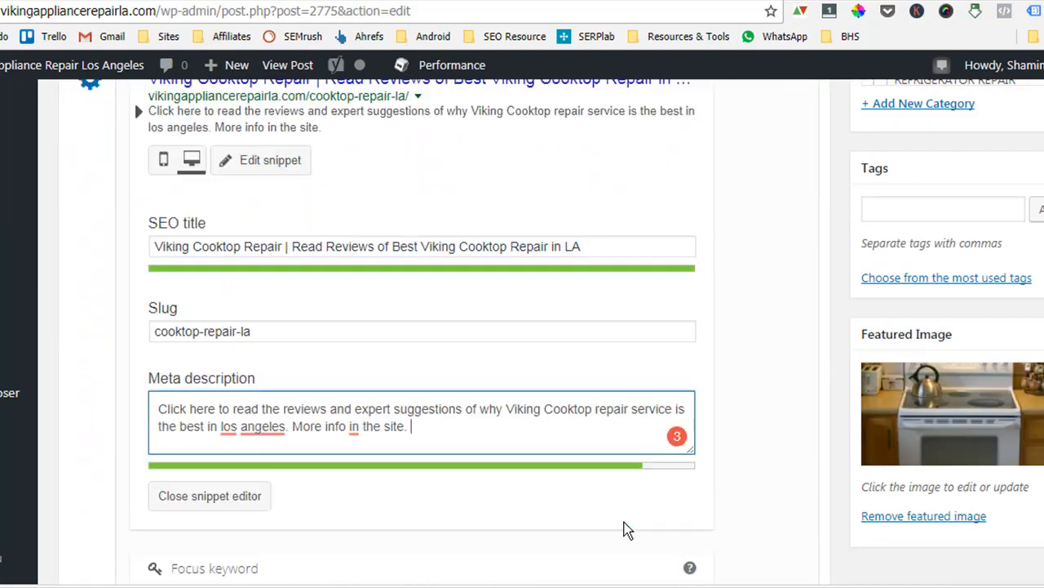
{"action": "scroll", "coordinate": [611, 530], "scroll_direction": "up", "scroll_amount": 4}
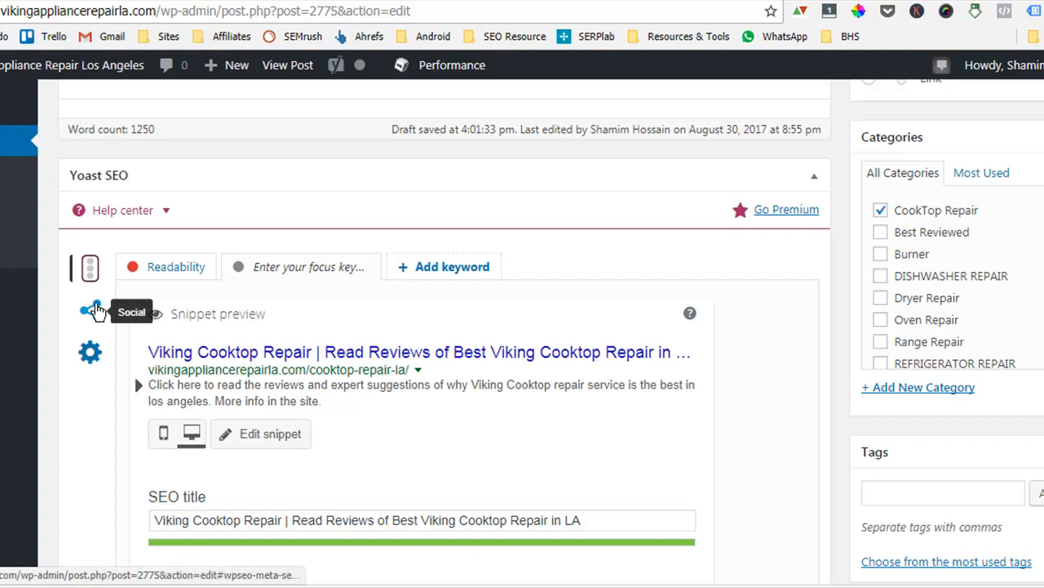
Open the Yoast Social section and inspect the Facebook title, description and image fields.
{"action": "left_click", "coordinate": [86, 315]}
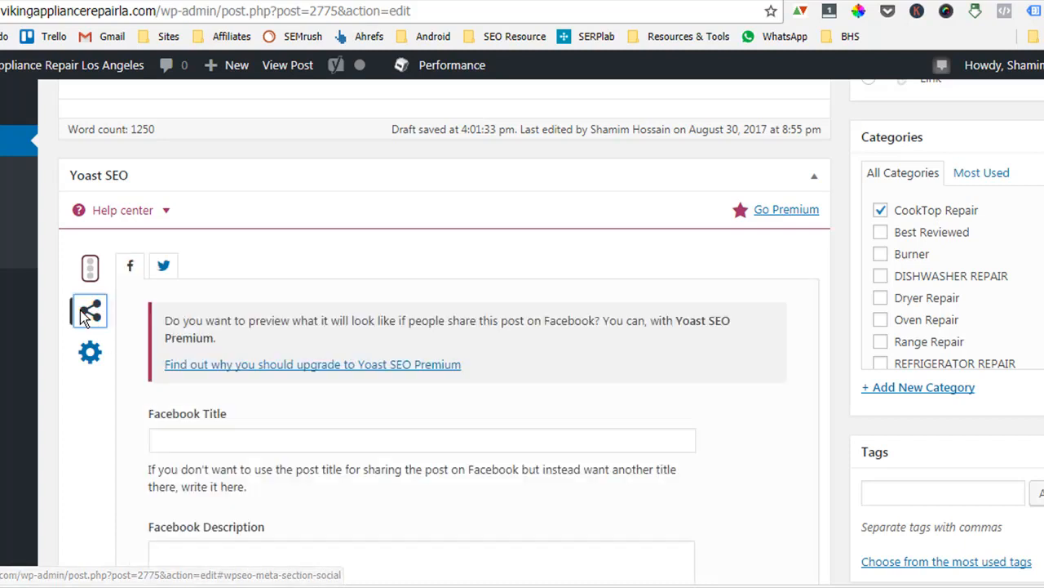
{"action": "scroll", "coordinate": [340, 478], "scroll_direction": "down", "scroll_amount": 4}
{"action": "scroll", "coordinate": [340, 477], "scroll_direction": "up", "scroll_amount": 3}
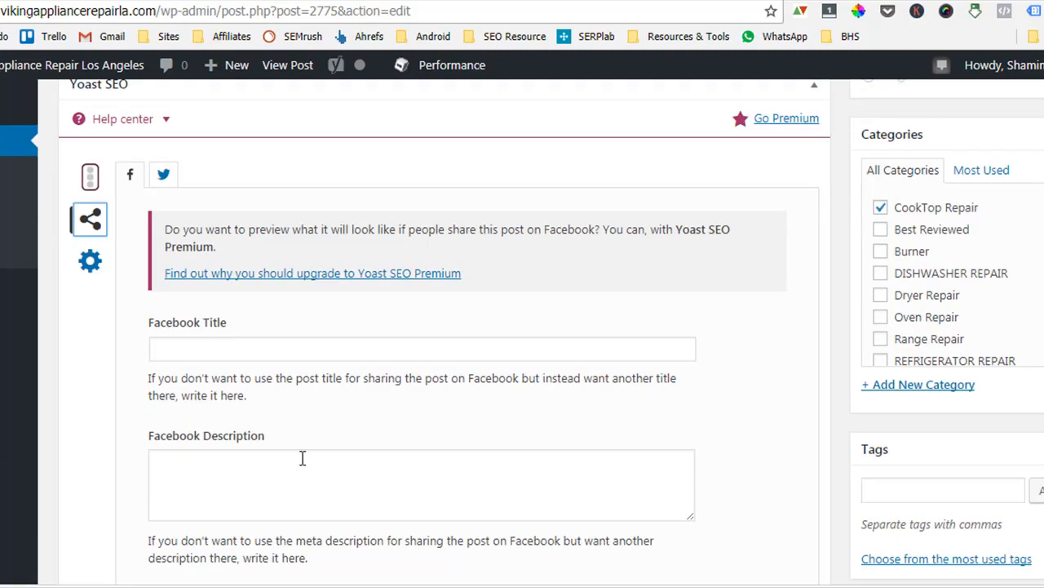
{"action": "left_click", "coordinate": [228, 346]}
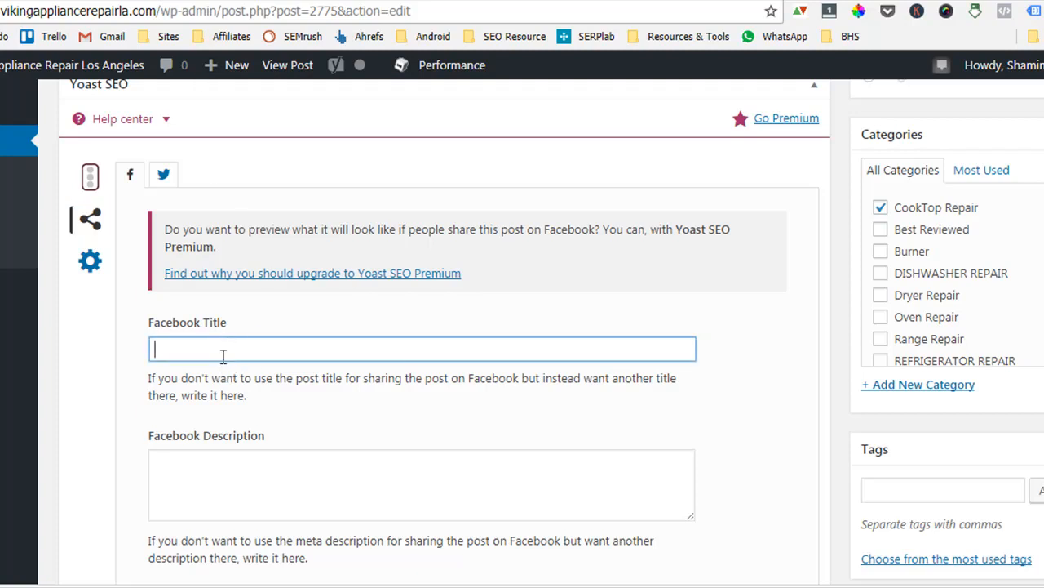
{"action": "left_click", "coordinate": [252, 480]}
{"action": "scroll", "coordinate": [273, 490], "scroll_direction": "down", "scroll_amount": 2}
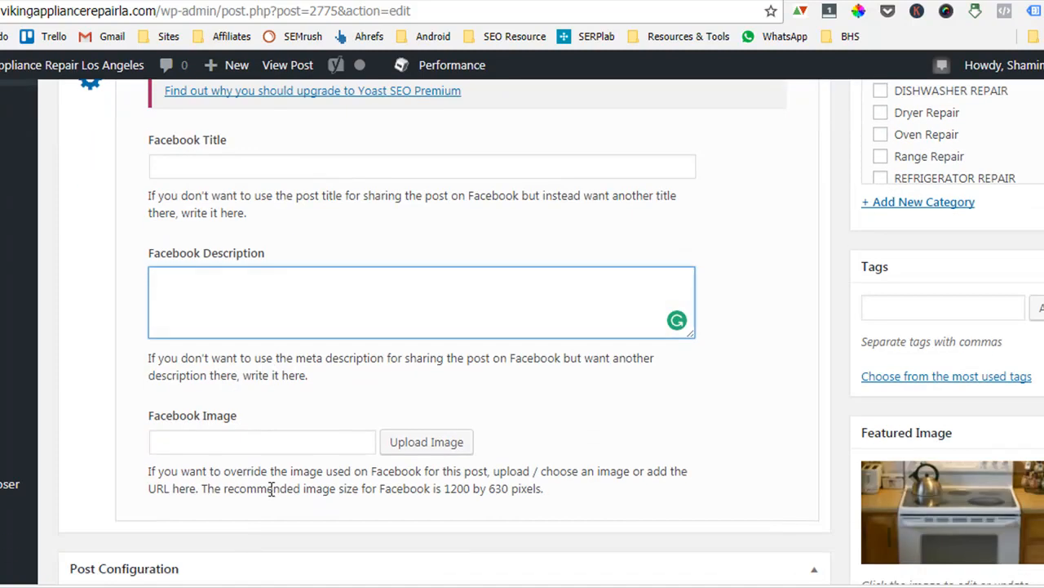
{"action": "left_click", "coordinate": [266, 438]}
{"action": "scroll", "coordinate": [270, 438], "scroll_direction": "up", "scroll_amount": 3}
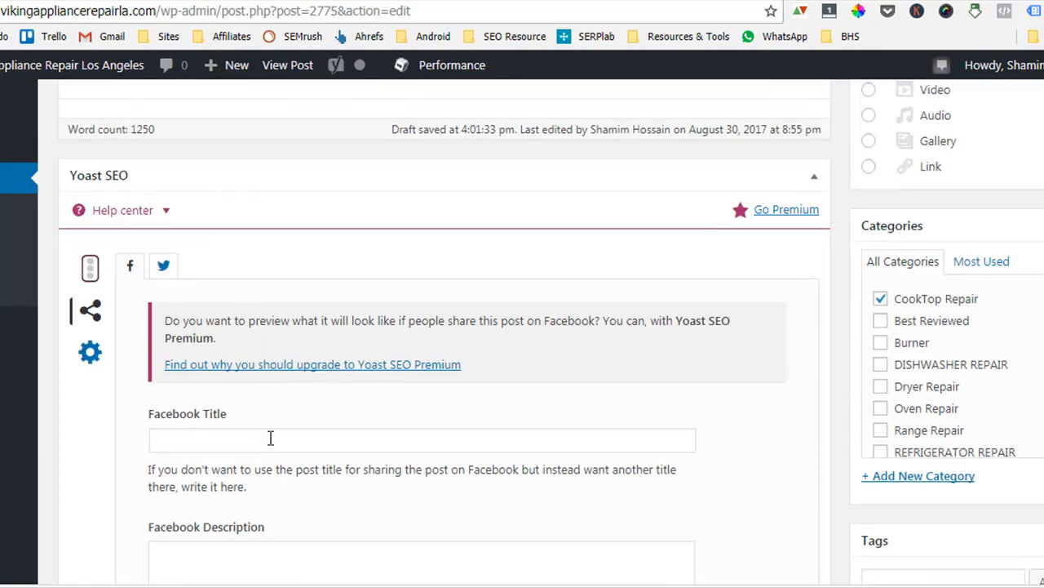
Open the Yoast Advanced section and inspect the meta robots index options without changing them.
{"action": "left_click", "coordinate": [85, 358]}
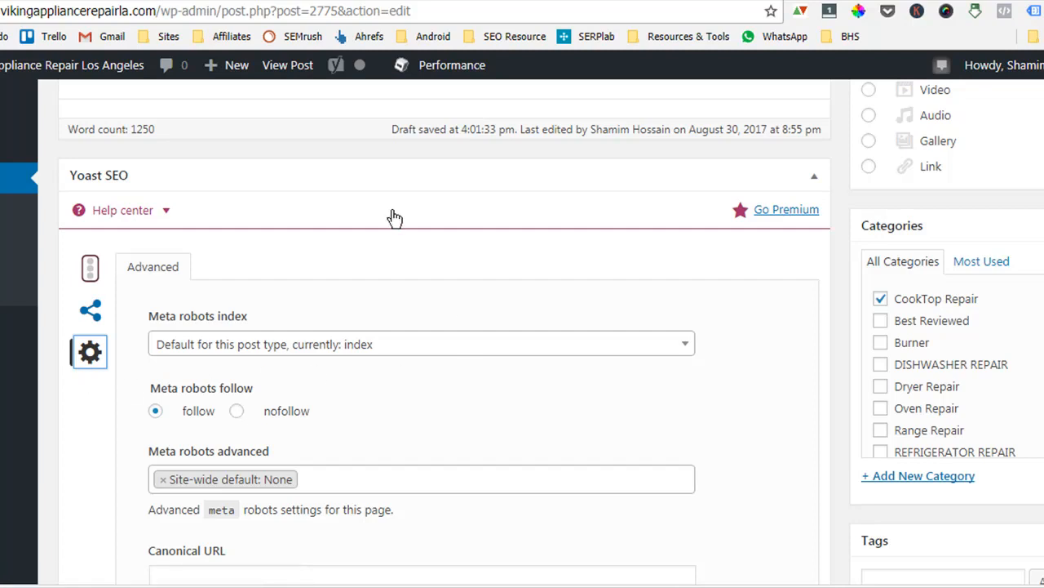
{"action": "scroll", "coordinate": [522, 350], "scroll_direction": "up", "scroll_amount": 5}
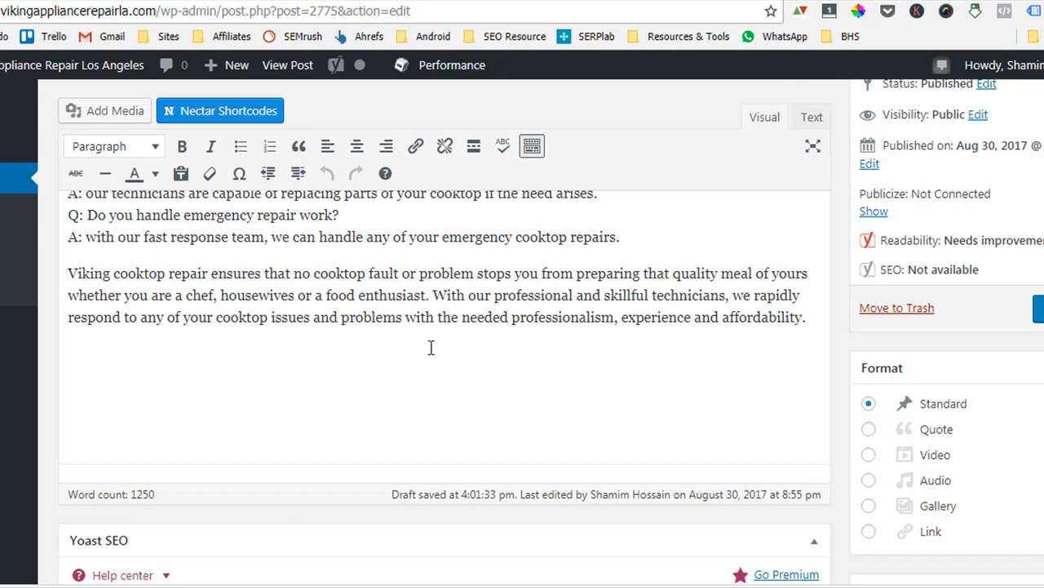
{"action": "left_click", "coordinate": [381, 298]}
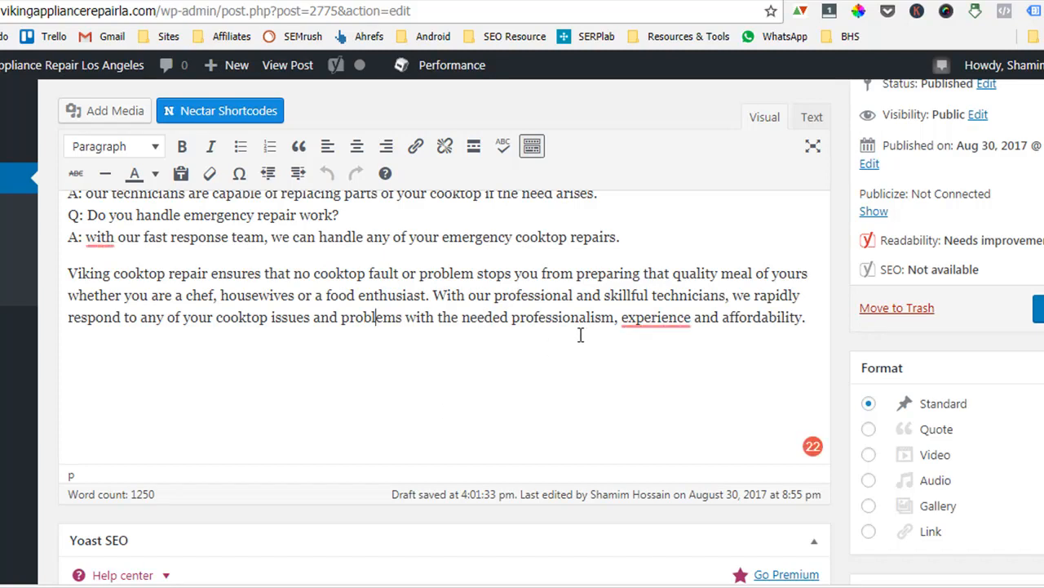
{"action": "scroll", "coordinate": [580, 336], "scroll_direction": "down", "scroll_amount": 5}
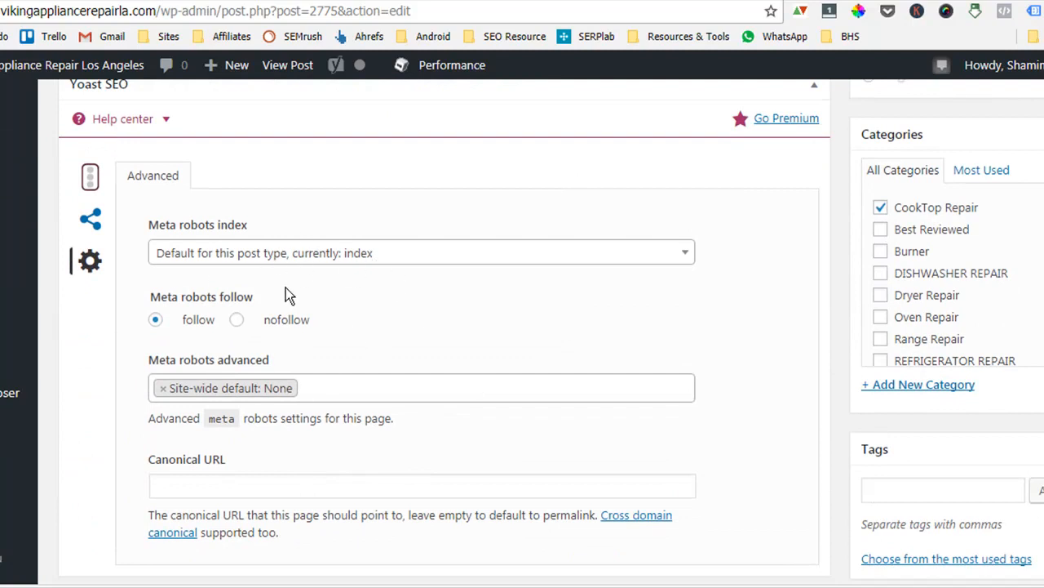
{"action": "left_click", "coordinate": [388, 260]}
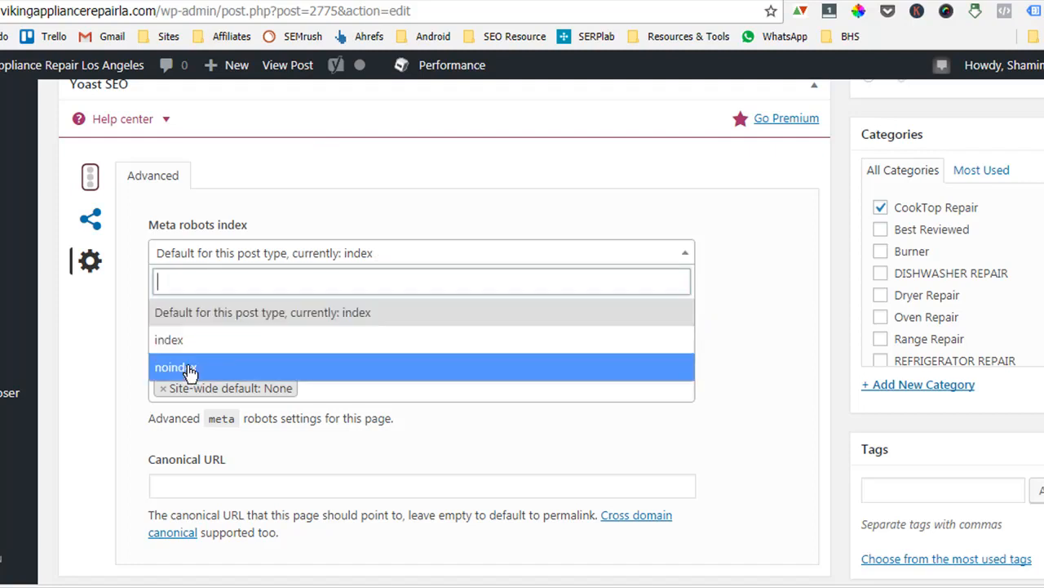
{"action": "left_click", "coordinate": [745, 381]}
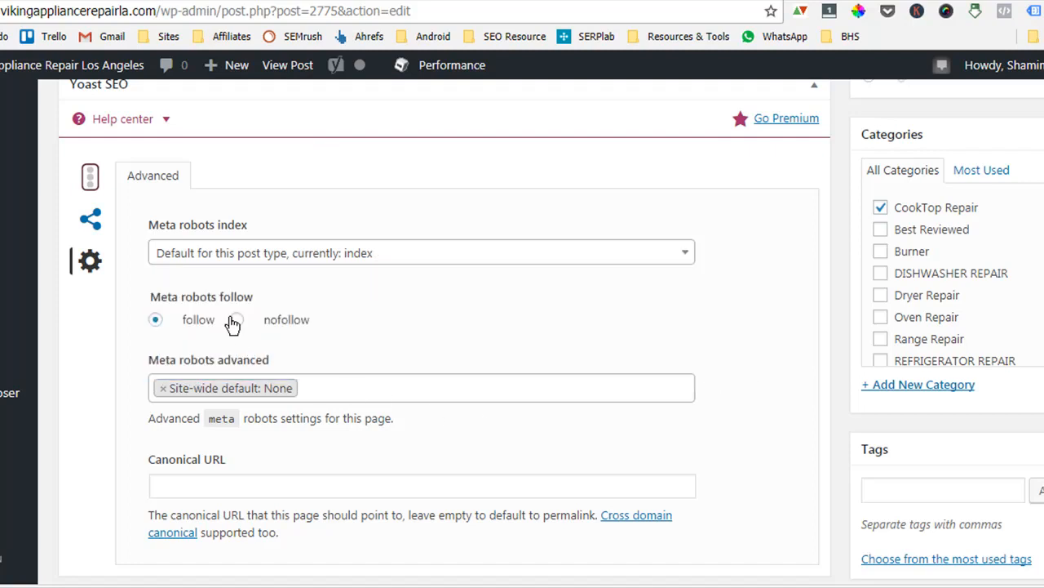
Examine the meta robots follow, advanced and canonical URL settings of the post.
{"action": "scroll", "coordinate": [458, 330], "scroll_direction": "down", "scroll_amount": 1}
{"action": "scroll", "coordinate": [462, 338], "scroll_direction": "down", "scroll_amount": 2}
{"action": "scroll", "coordinate": [462, 330], "scroll_direction": "up", "scroll_amount": 5}
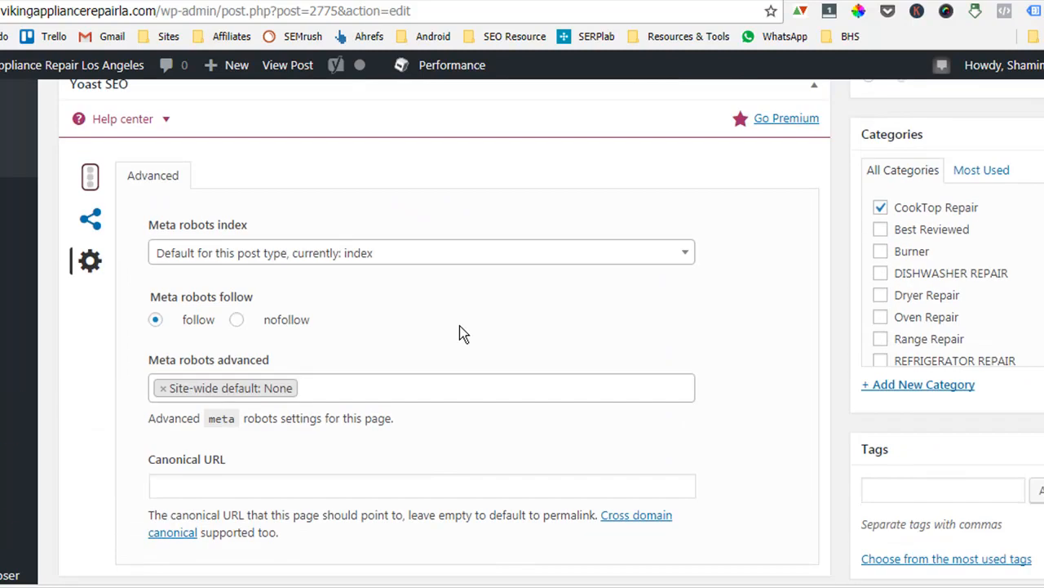
{"action": "left_click", "coordinate": [309, 11]}
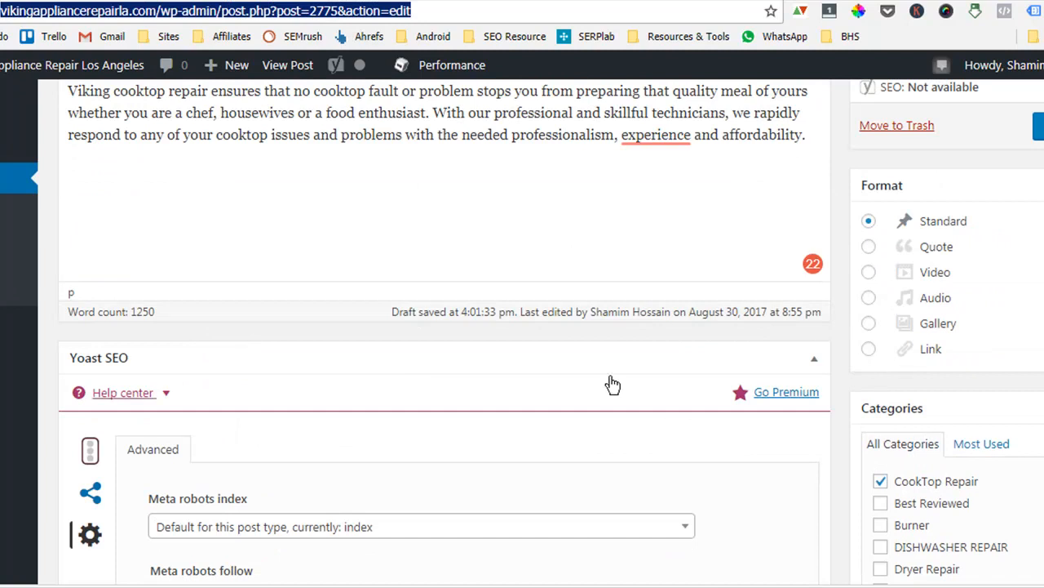
{"action": "scroll", "coordinate": [735, 450], "scroll_direction": "down", "scroll_amount": 4}
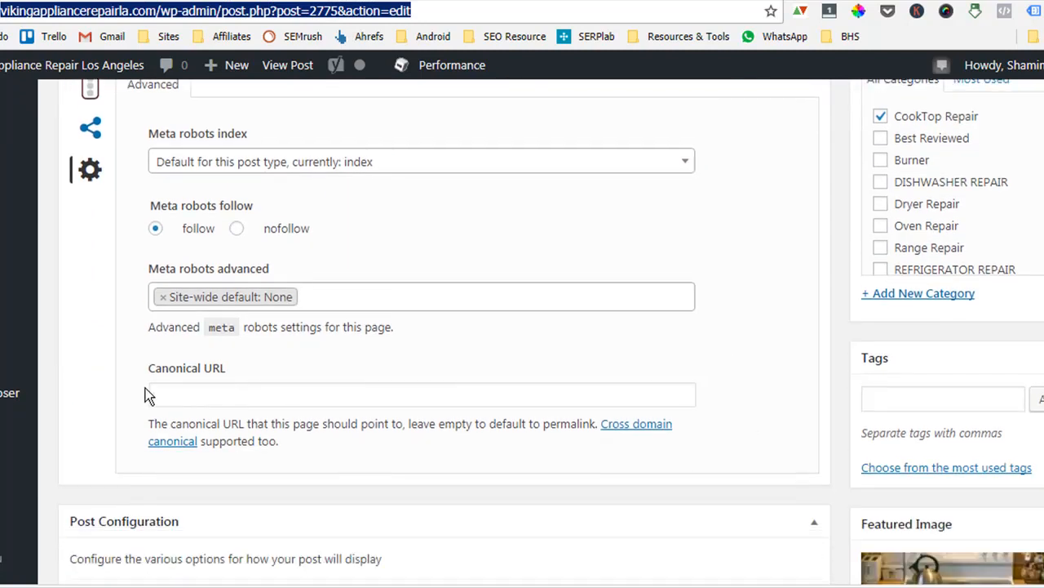
{"action": "left_click", "coordinate": [197, 395]}
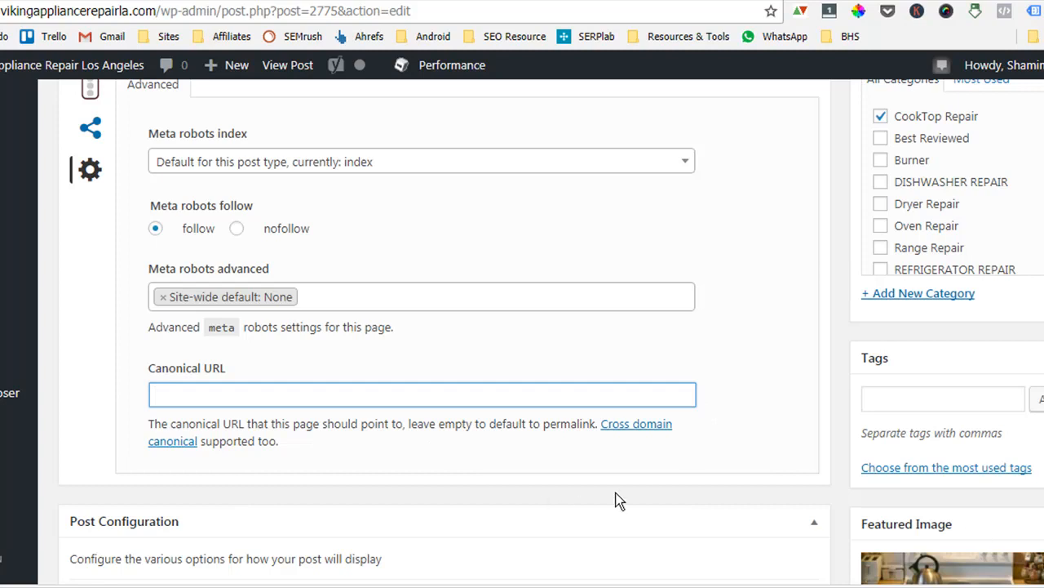
{"action": "scroll", "coordinate": [595, 502], "scroll_direction": "down", "scroll_amount": 3}
{"action": "scroll", "coordinate": [619, 498], "scroll_direction": "down", "scroll_amount": 3}
{"action": "scroll", "coordinate": [606, 505], "scroll_direction": "up", "scroll_amount": 7}
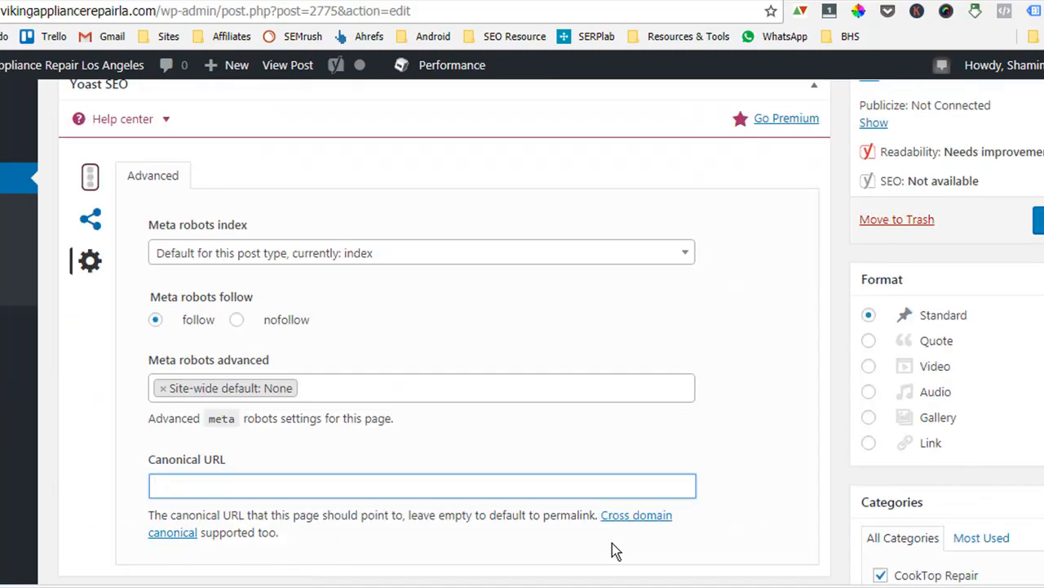